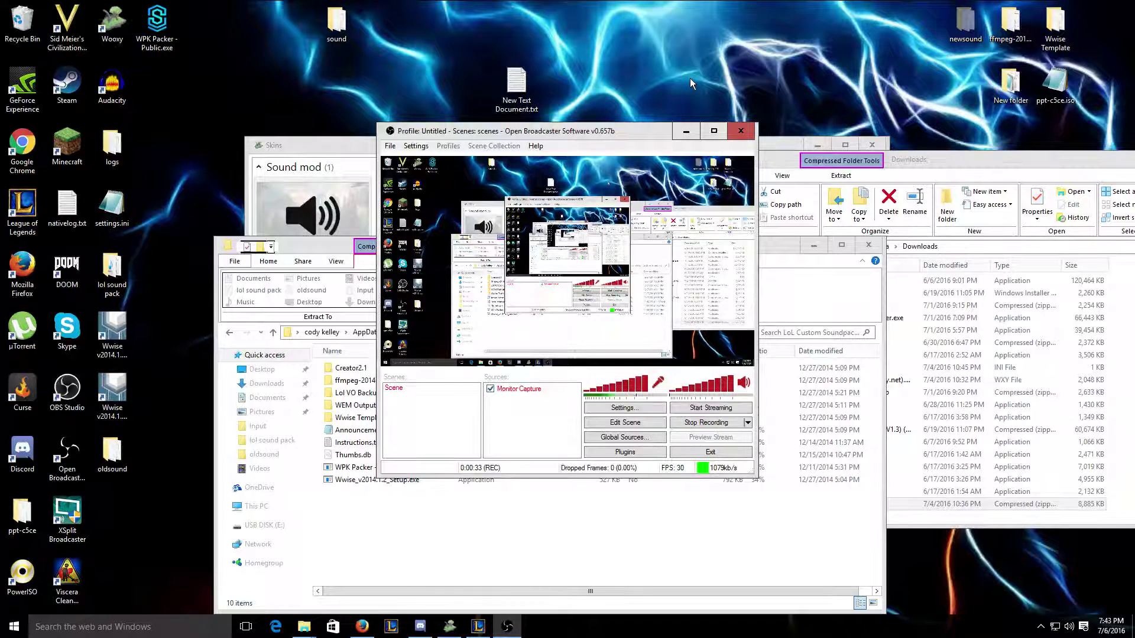
Step: Minimize the recorder and show Firefox's MediaFire page for LoL Custom Soundpacks Stuff Win64.zip (56.29 MB)
{"action": "left_click", "coordinate": [694, 135]}
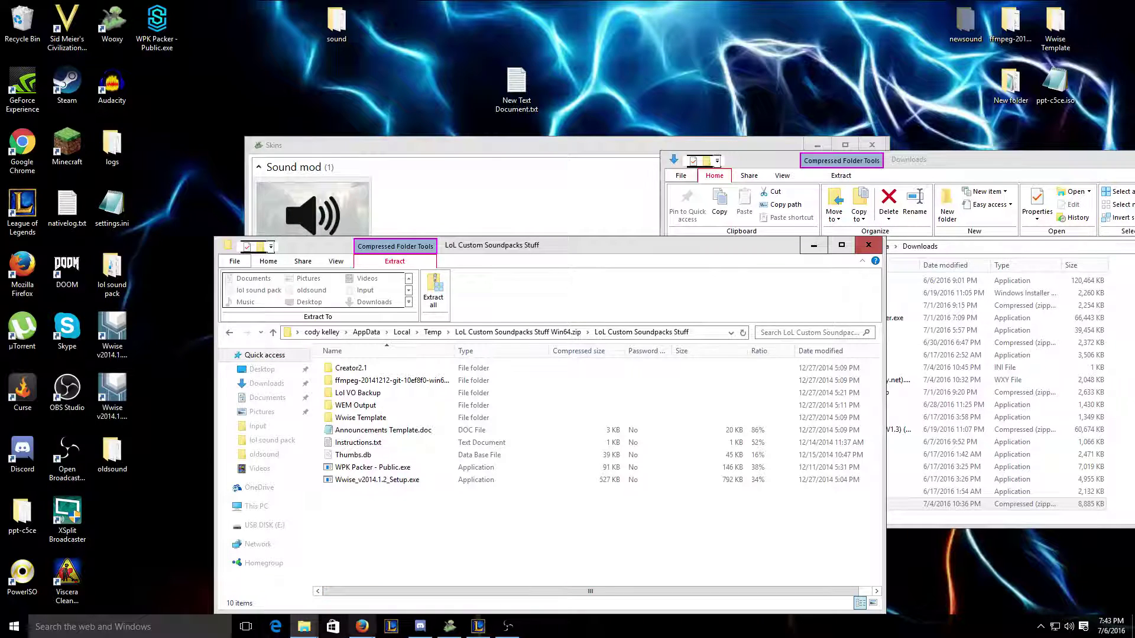
{"action": "left_click", "coordinate": [361, 625]}
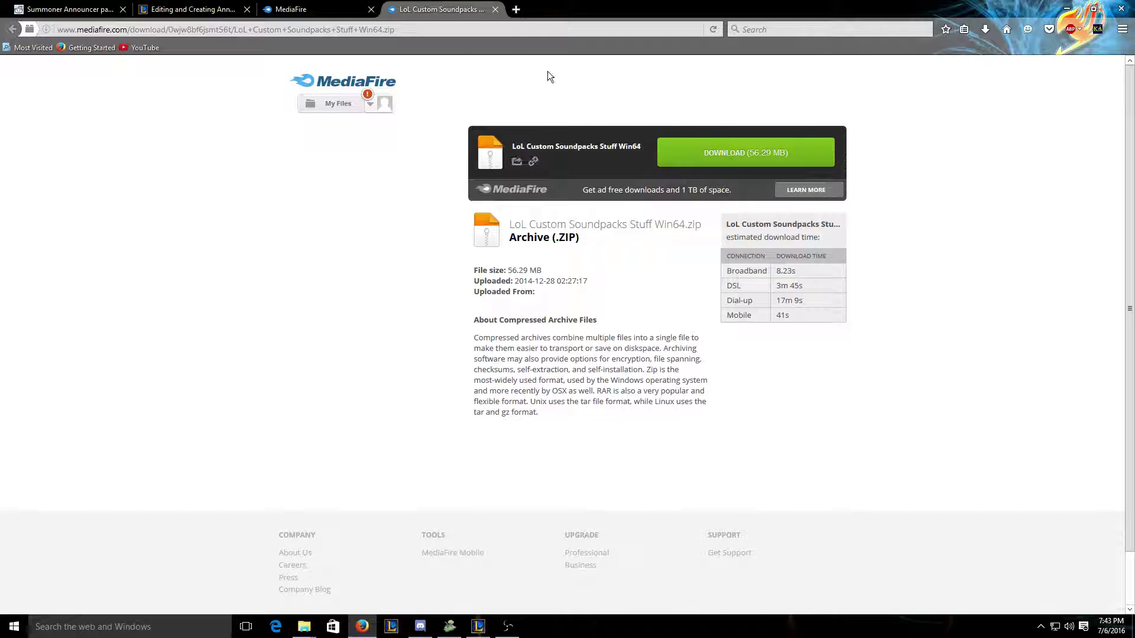
{"action": "left_click", "coordinate": [307, 9]}
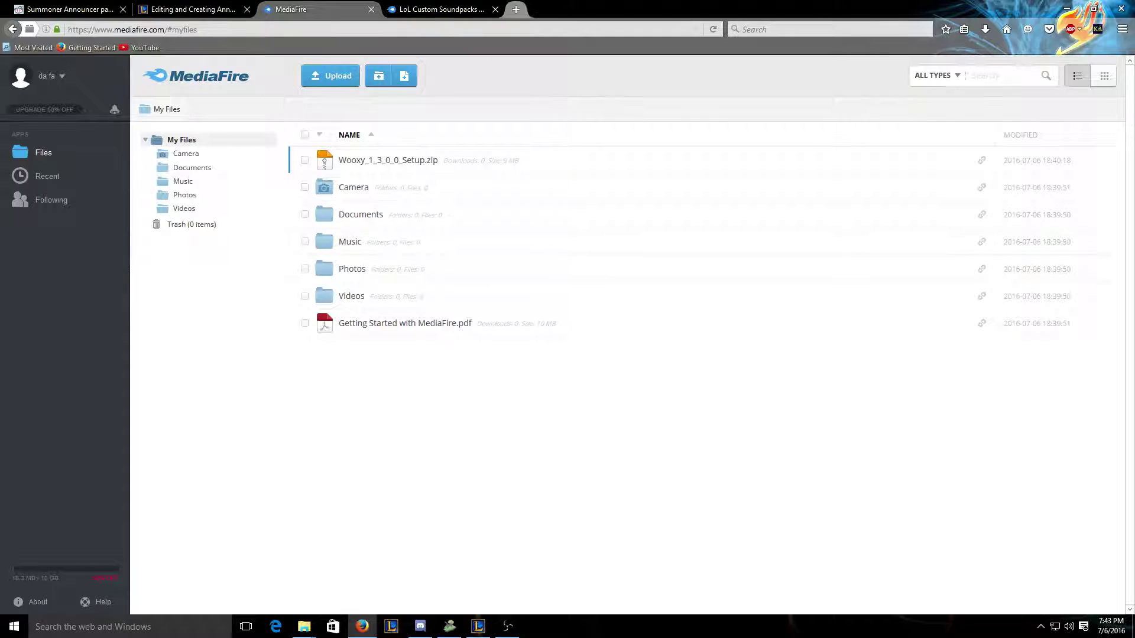
{"action": "left_click", "coordinate": [516, 9]}
{"action": "type", "text": "wooxy"}
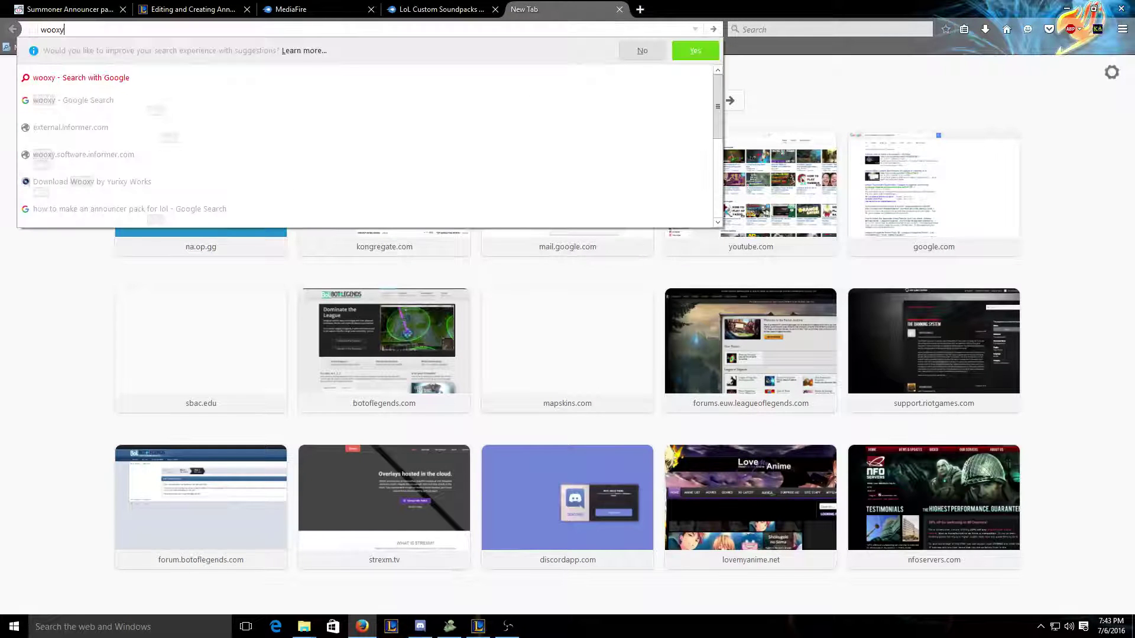
{"action": "key", "text": "Return"}
{"action": "left_click", "coordinate": [120, 166]}
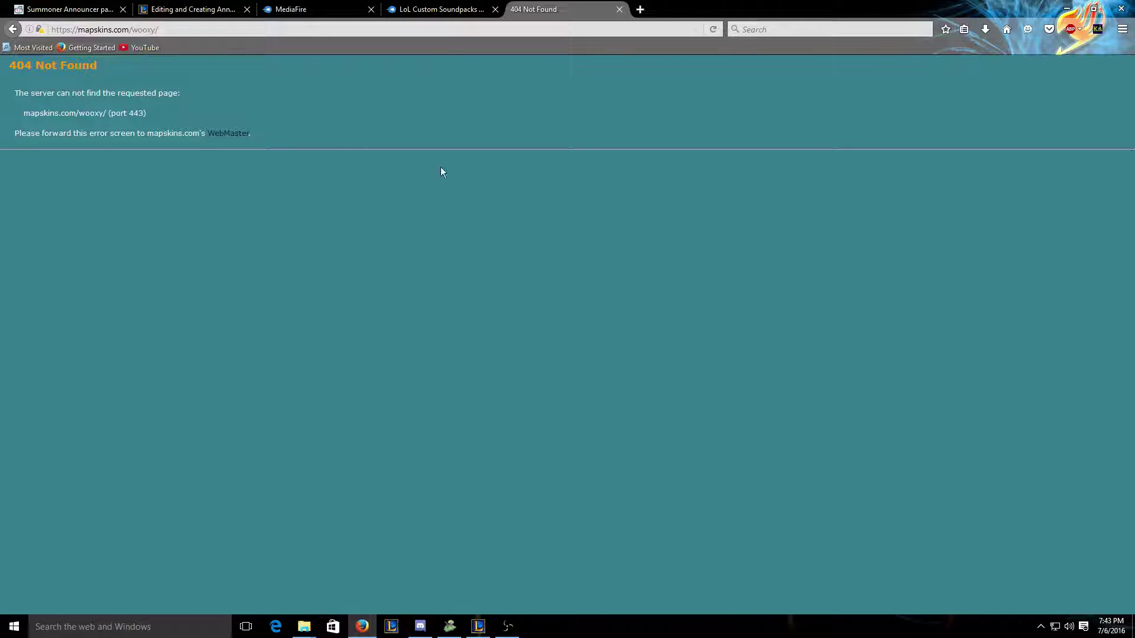
{"action": "left_click", "coordinate": [618, 9]}
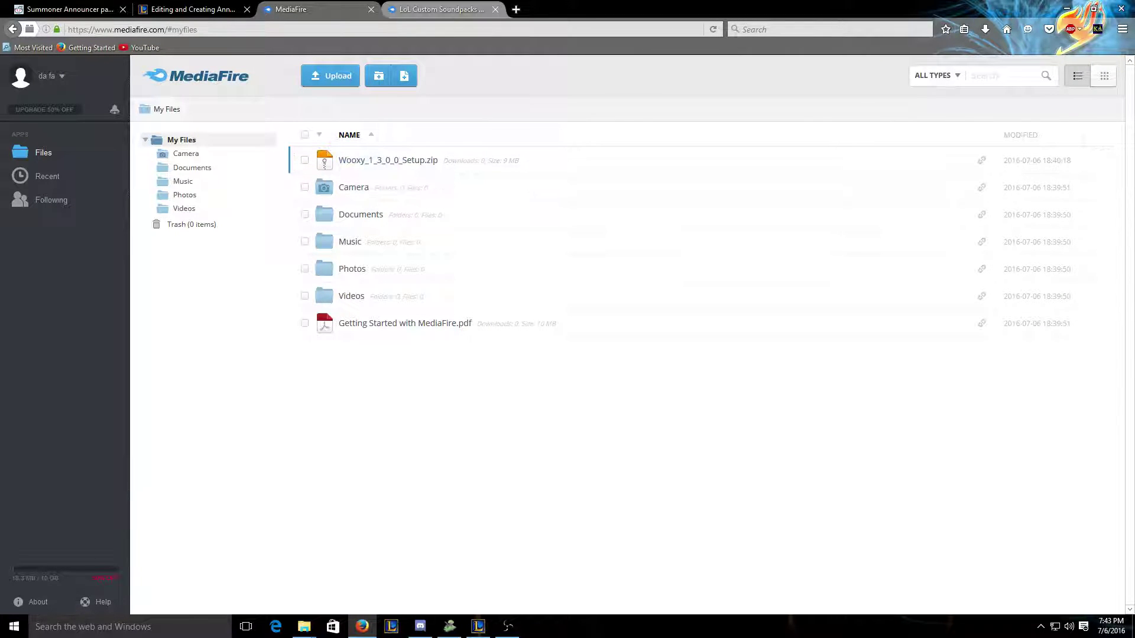
{"action": "left_click", "coordinate": [515, 9]}
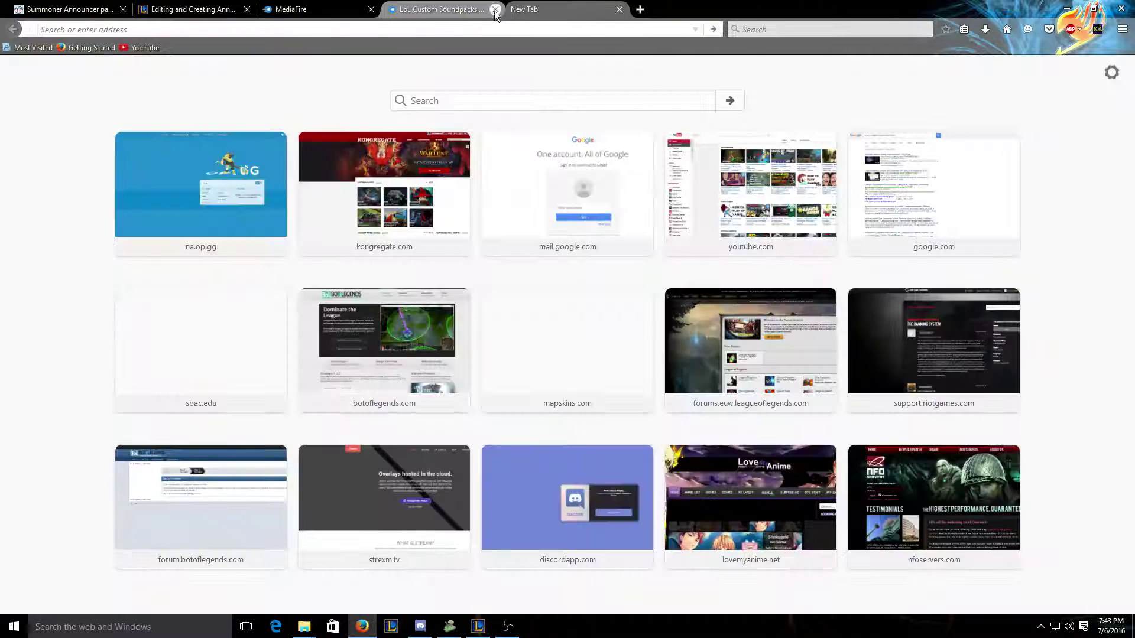
{"action": "left_click", "coordinate": [618, 10]}
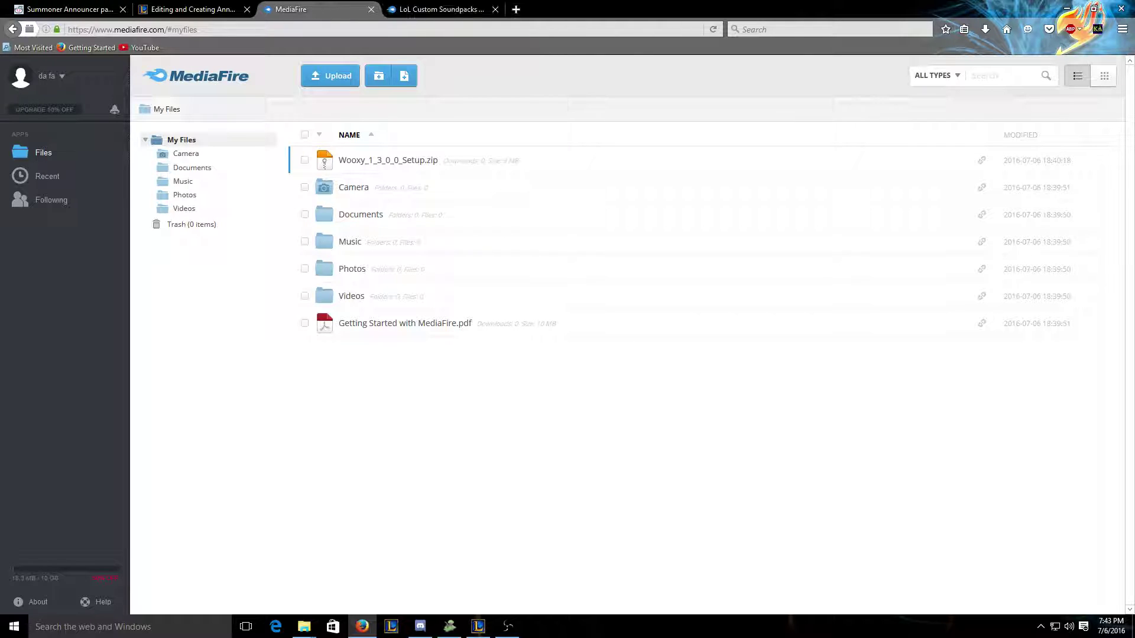
{"action": "left_click", "coordinate": [441, 11]}
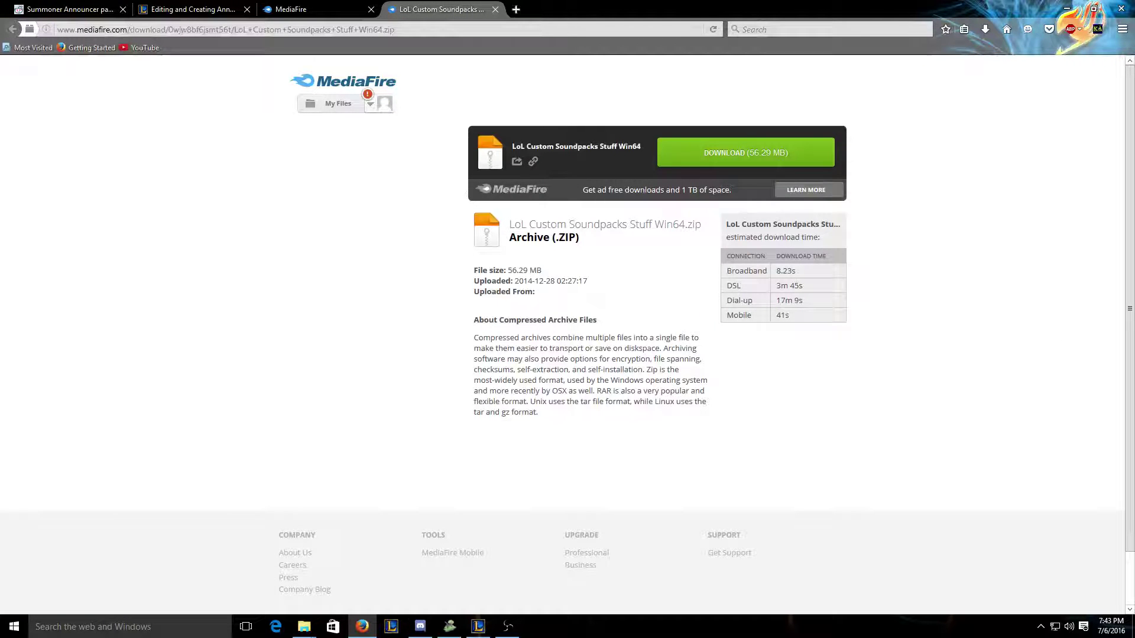
Step: Browse the desktop newsound\Input folder of 51 mp3 clips, then return to the MediaFire page
{"action": "left_click", "coordinate": [1065, 10]}
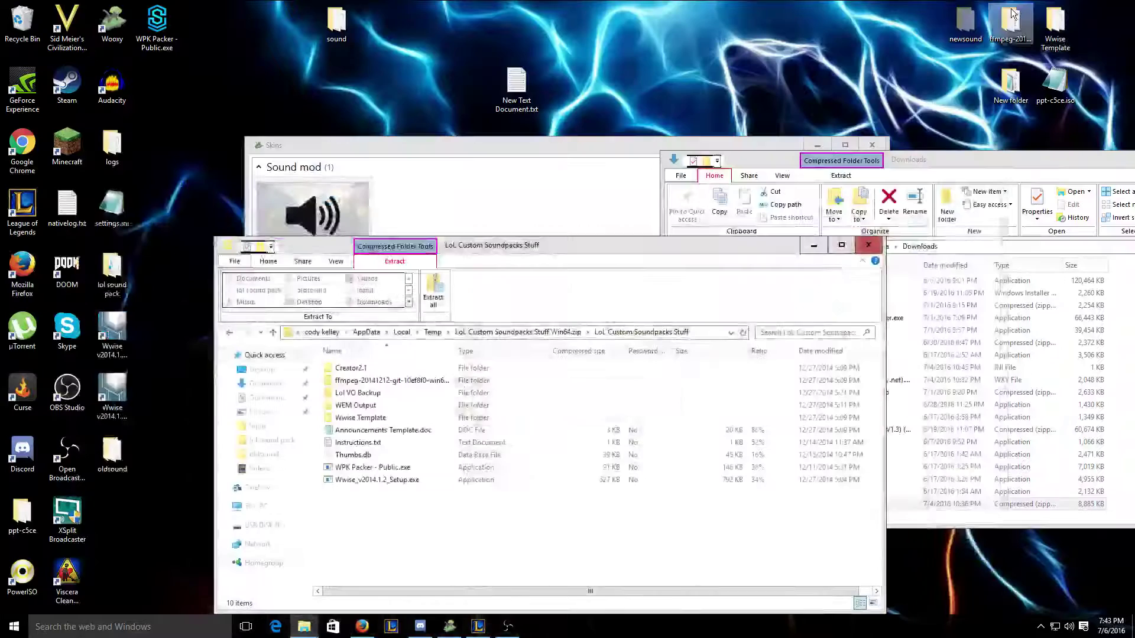
{"action": "double_click", "coordinate": [959, 29]}
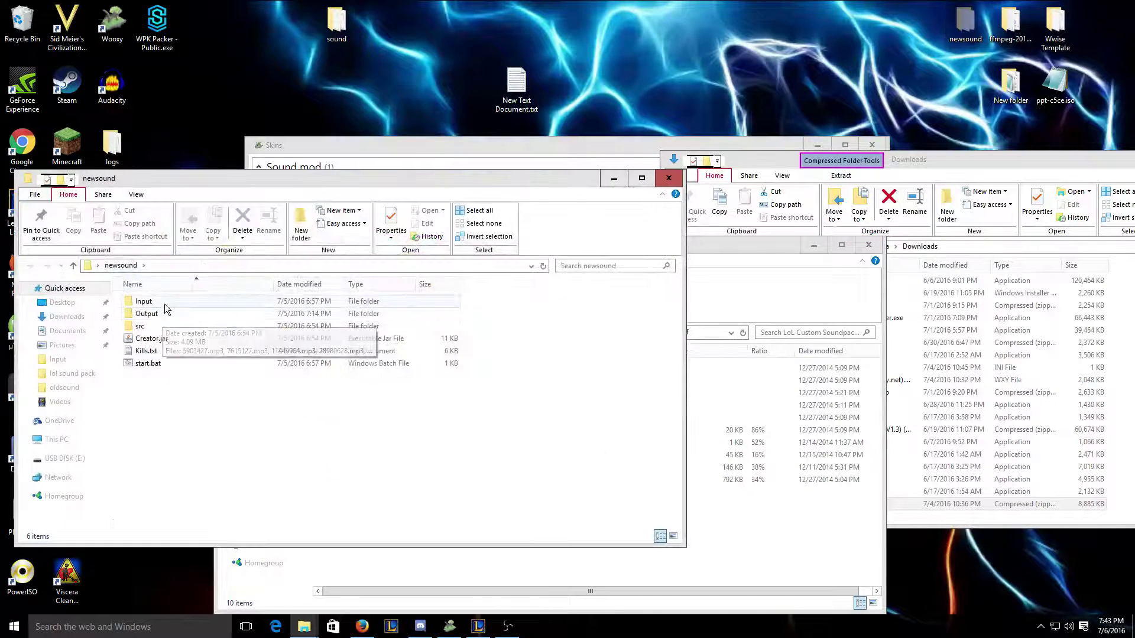
{"action": "double_click", "coordinate": [165, 305]}
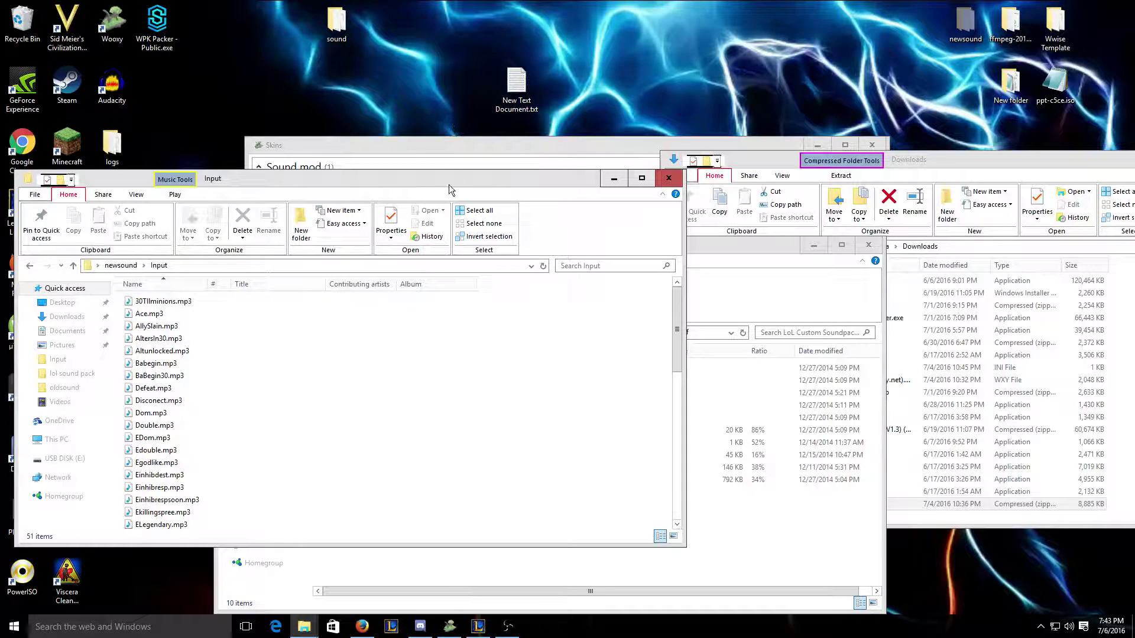
{"action": "left_click_drag", "start_coordinate": [450, 180], "coordinate": [649, 102]}
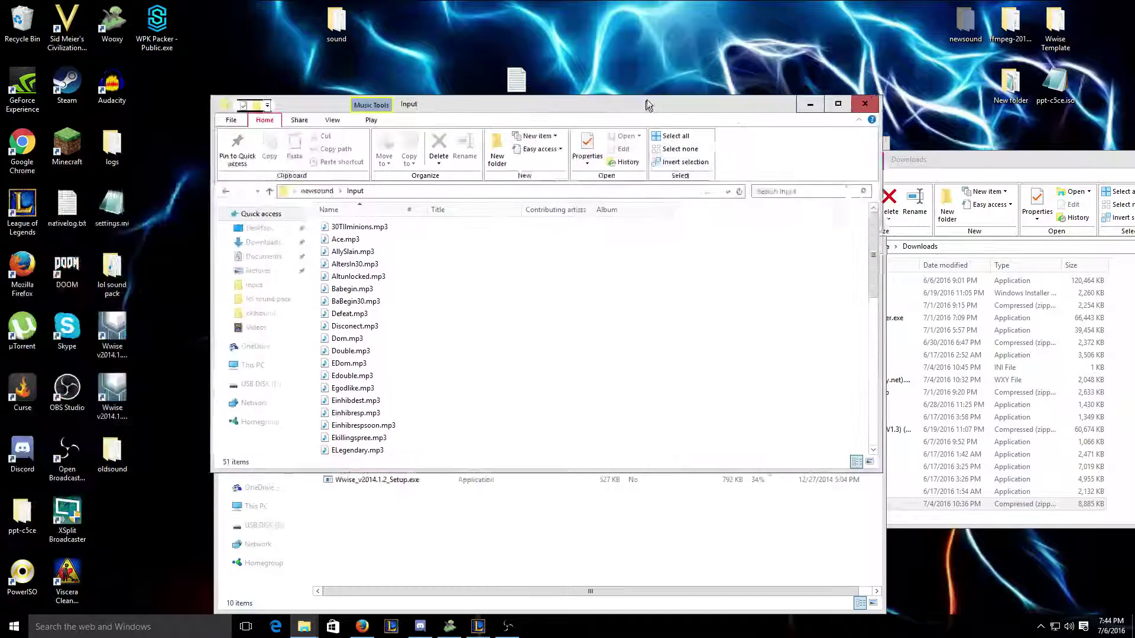
{"action": "scroll", "coordinate": [417, 278], "scroll_direction": "down", "scroll_amount": 11}
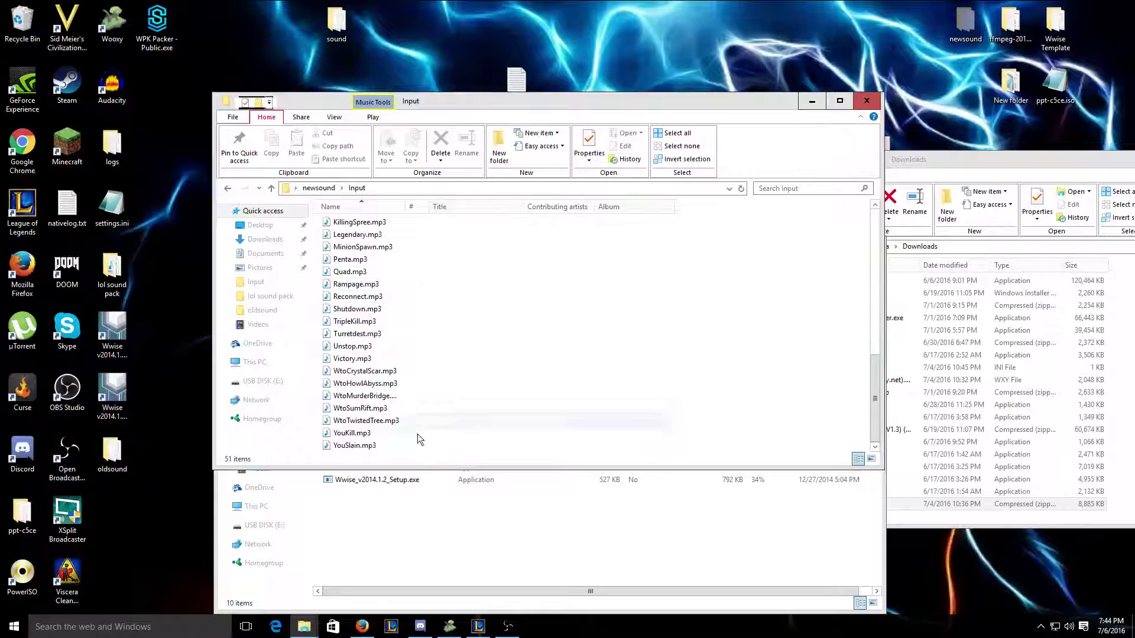
{"action": "left_click", "coordinate": [362, 633]}
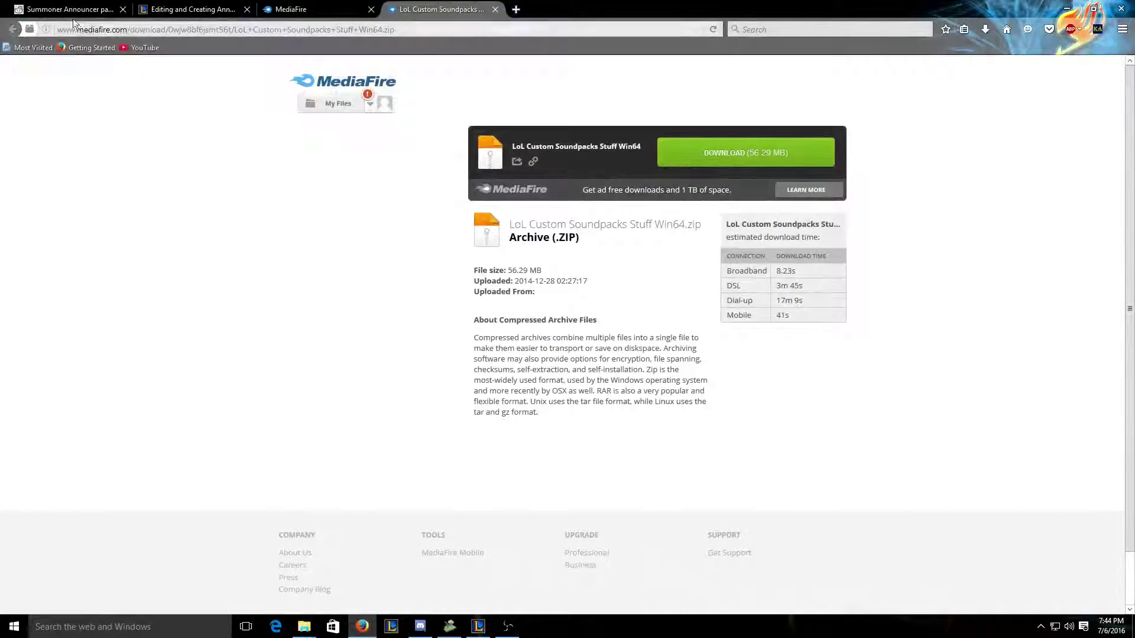
Step: Switch to the Reddit 'Summoner Announcer packs: A tutorial' thread and scroll through its Step 1 sound list
{"action": "left_click", "coordinate": [71, 9]}
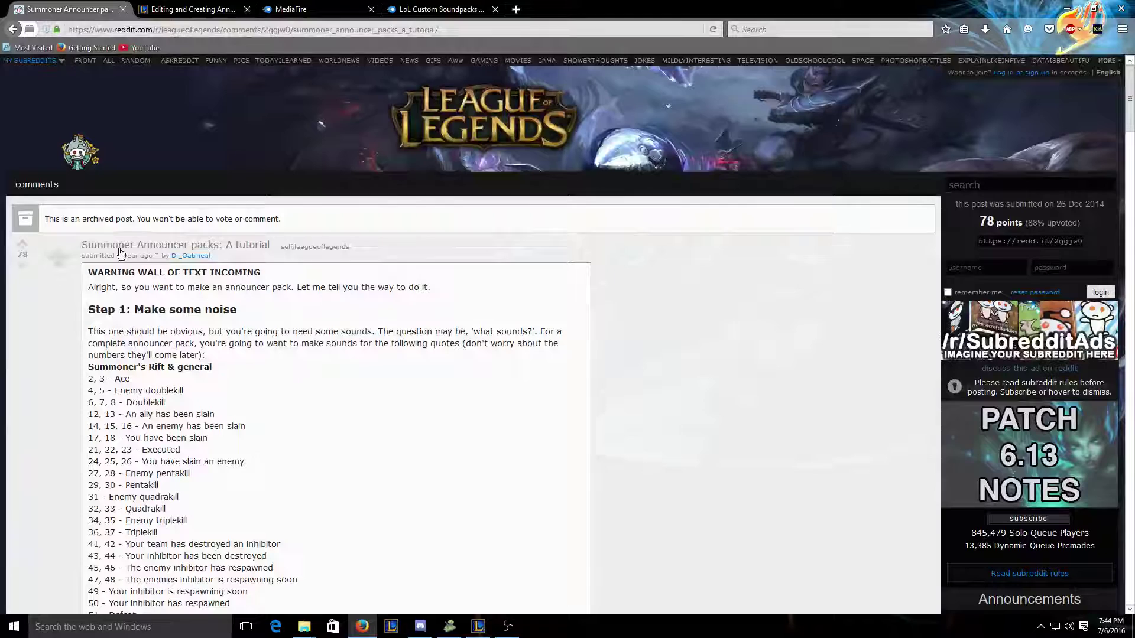
{"action": "scroll", "coordinate": [653, 449], "scroll_direction": "down", "scroll_amount": 2}
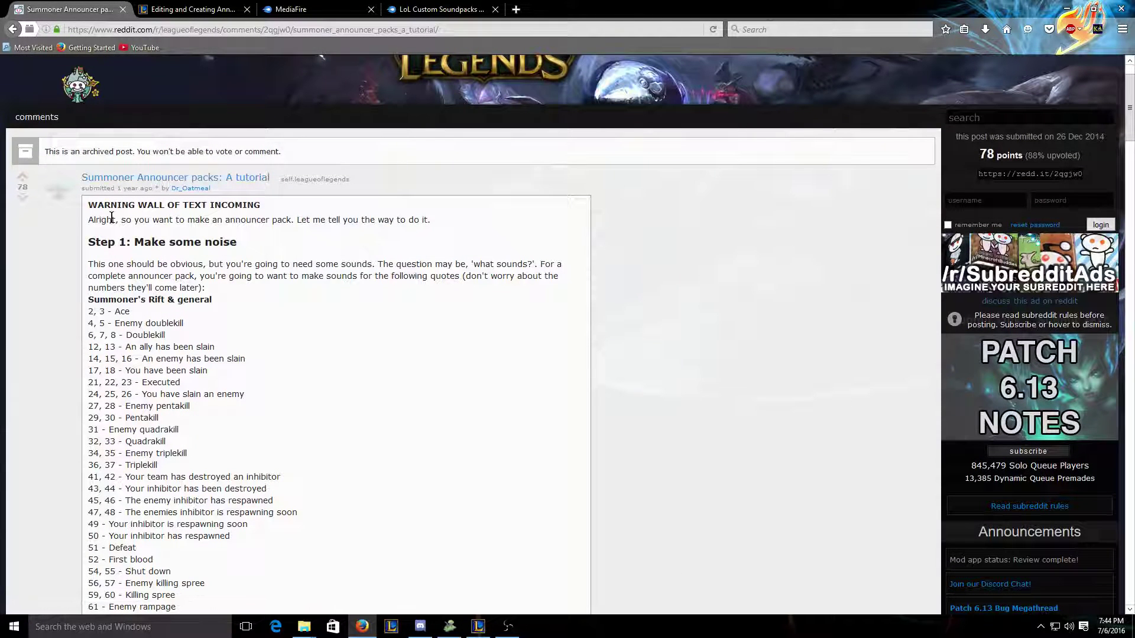
{"action": "scroll", "coordinate": [327, 426], "scroll_direction": "down", "scroll_amount": 12}
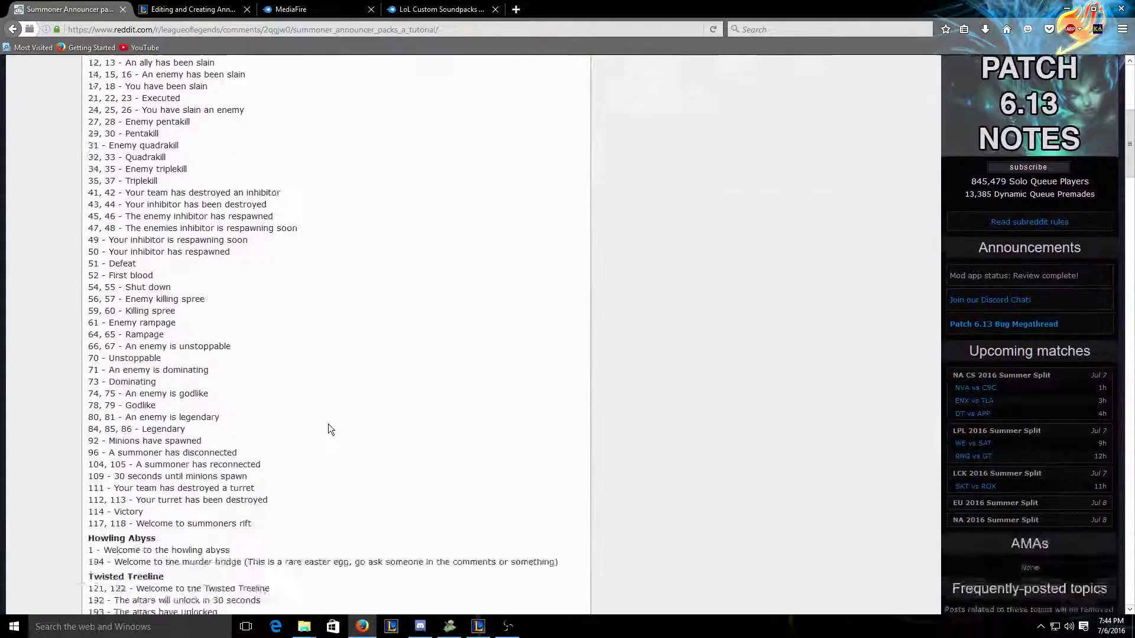
{"action": "scroll", "coordinate": [316, 402], "scroll_direction": "down", "scroll_amount": 2}
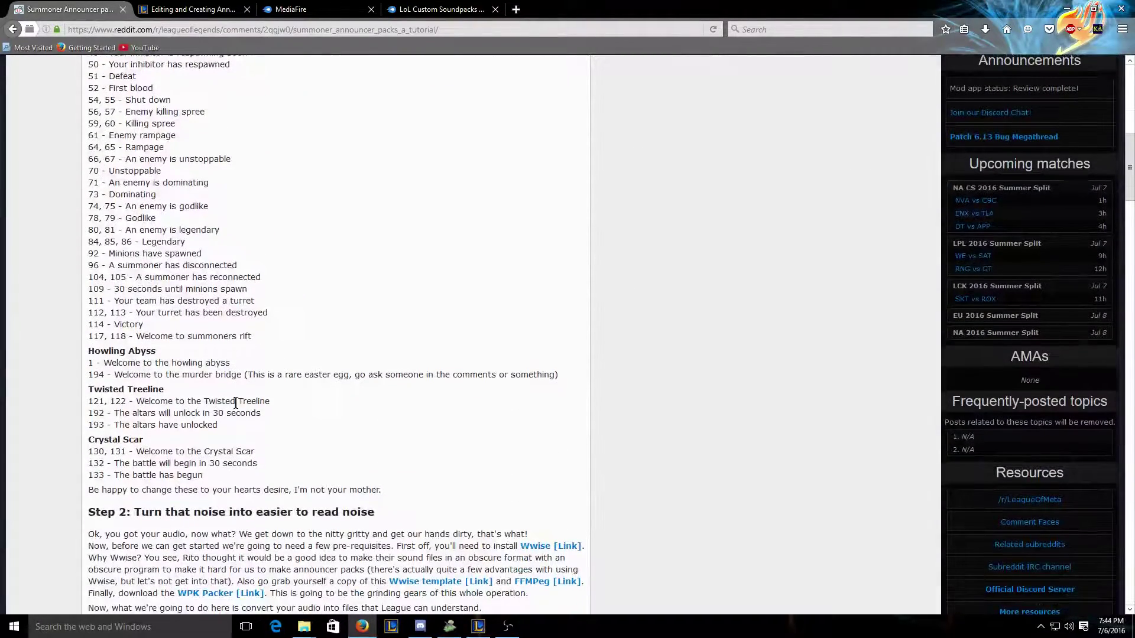
{"action": "scroll", "coordinate": [235, 399], "scroll_direction": "down", "scroll_amount": 2}
{"action": "scroll", "coordinate": [235, 386], "scroll_direction": "up", "scroll_amount": 14}
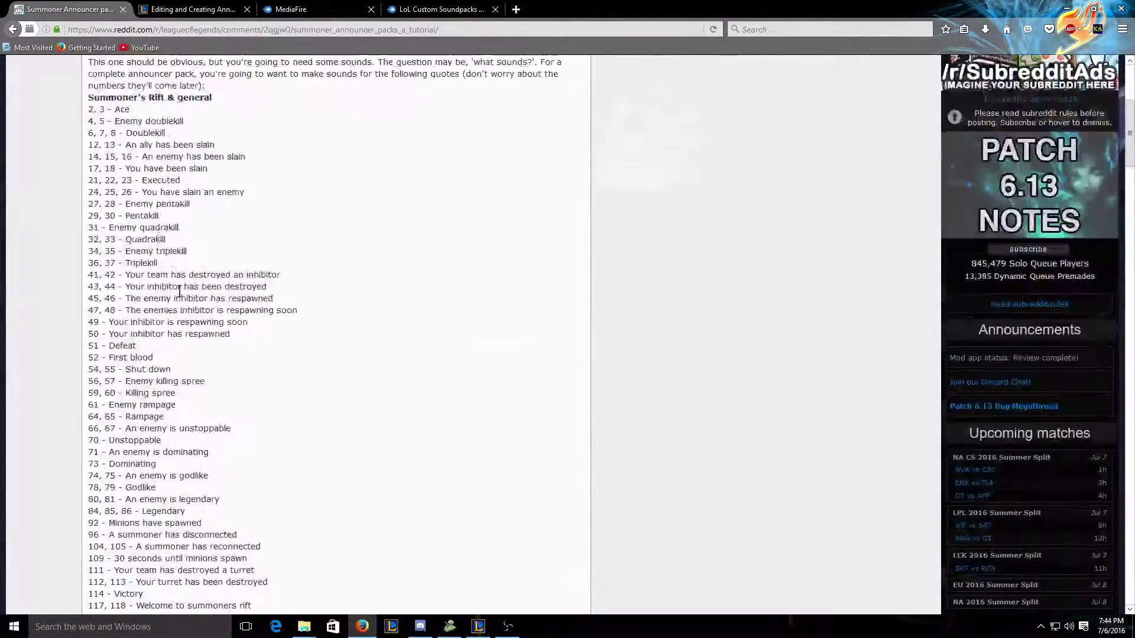
{"action": "scroll", "coordinate": [204, 374], "scroll_direction": "down", "scroll_amount": 10}
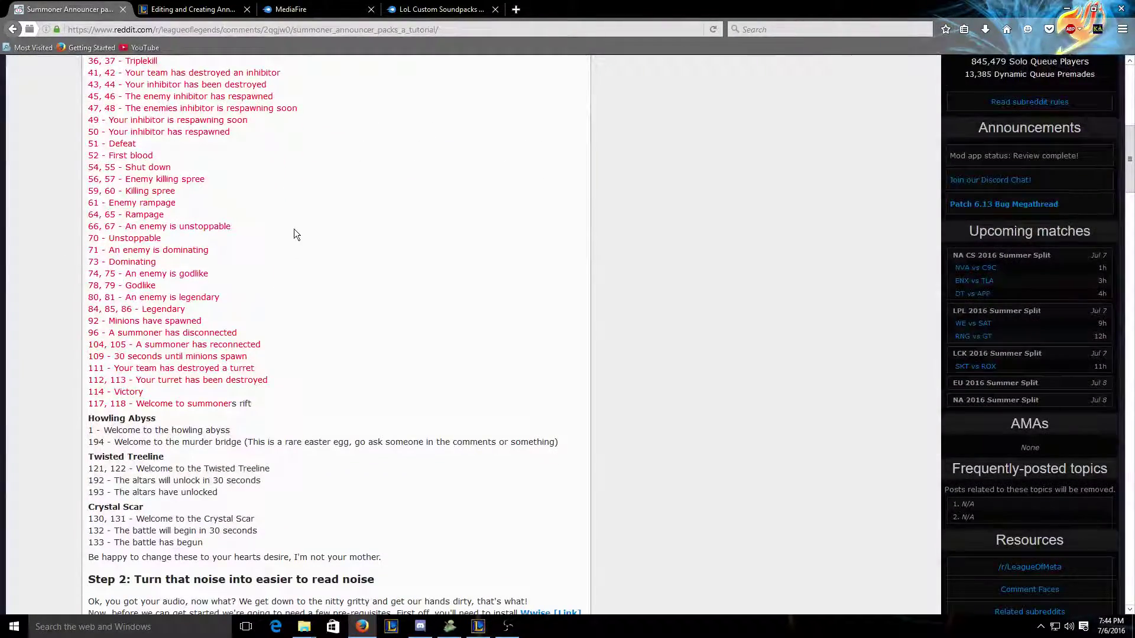
{"action": "scroll", "coordinate": [329, 248], "scroll_direction": "up", "scroll_amount": 14}
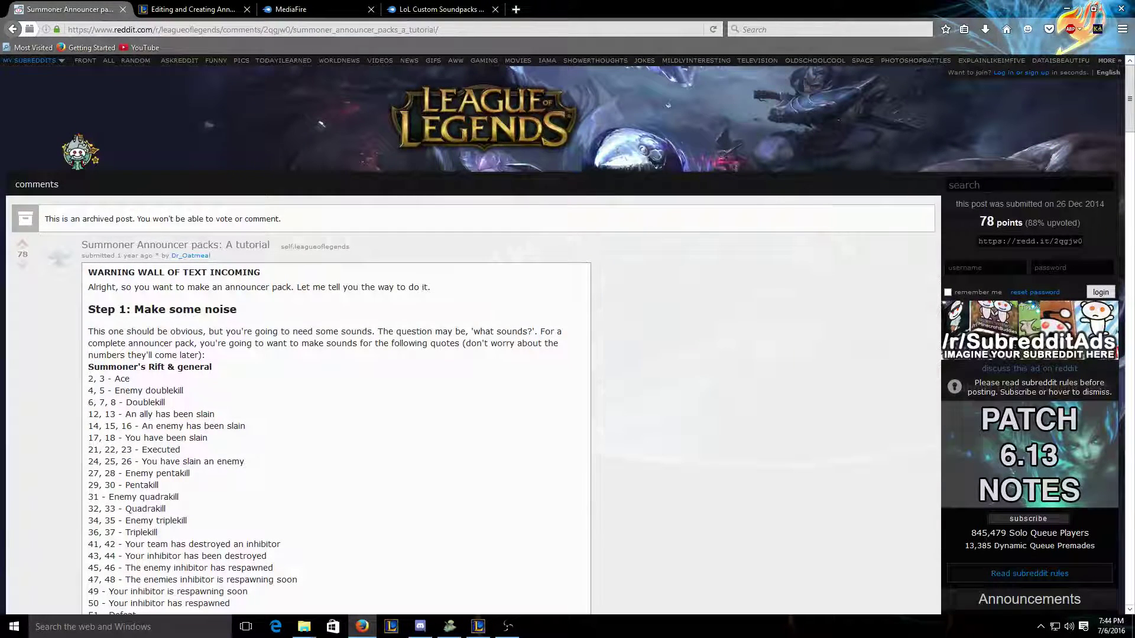
Step: Cancel the Wwise setup warning inside the zip, then copy LoL Custom Soundpacks Stuff to the desktop
{"action": "left_click", "coordinate": [1067, 8]}
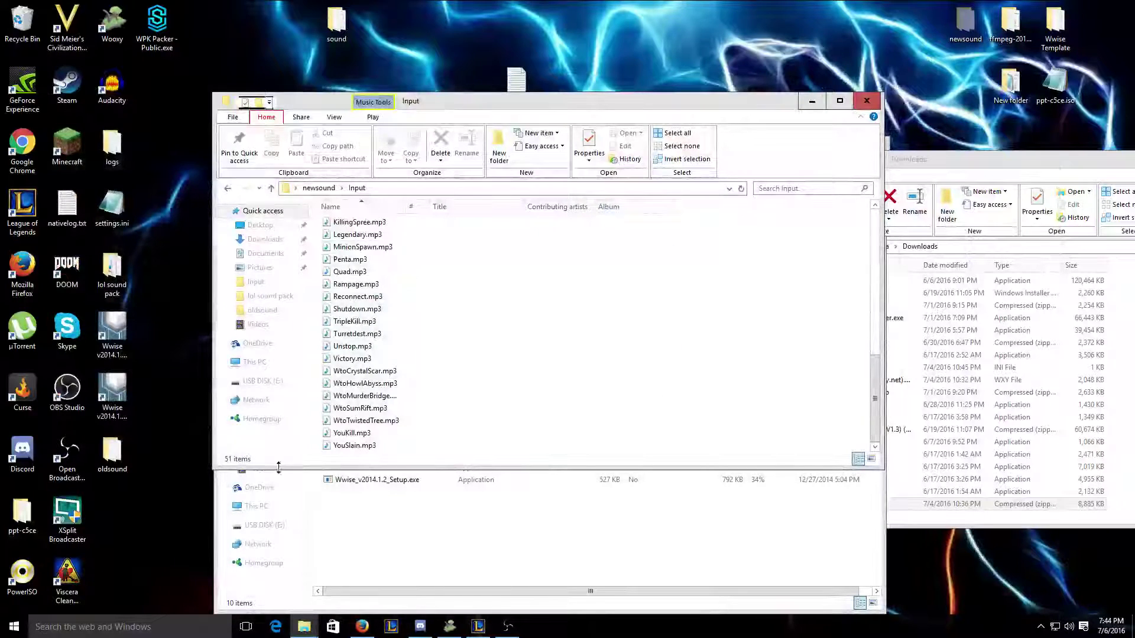
{"action": "left_click", "coordinate": [391, 536]}
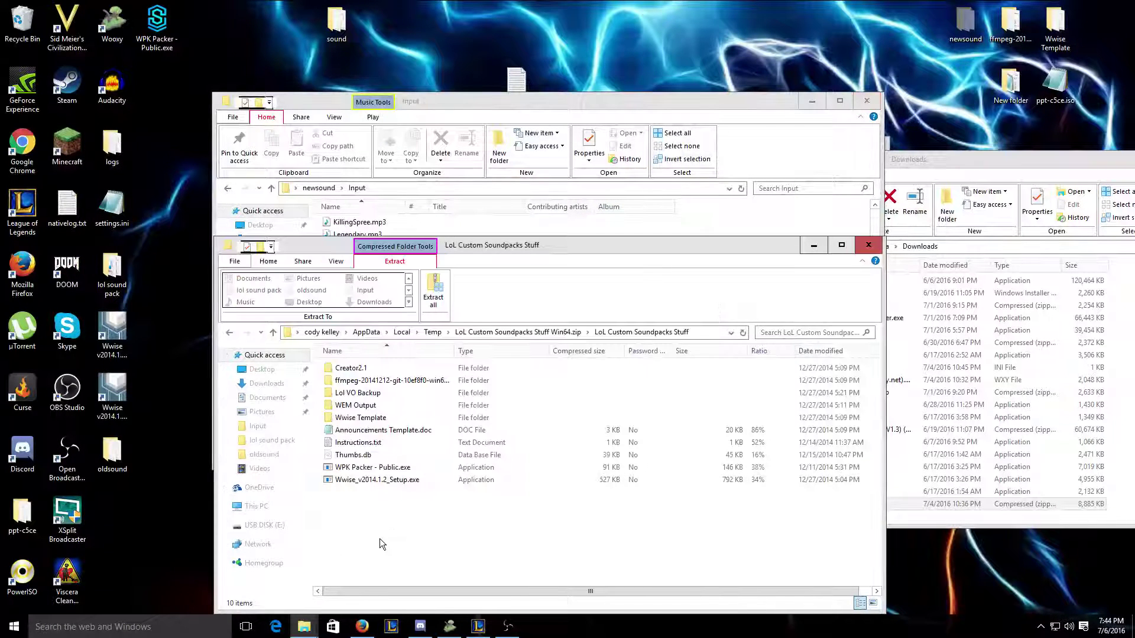
{"action": "left_click_drag", "start_coordinate": [536, 245], "coordinate": [553, 160]}
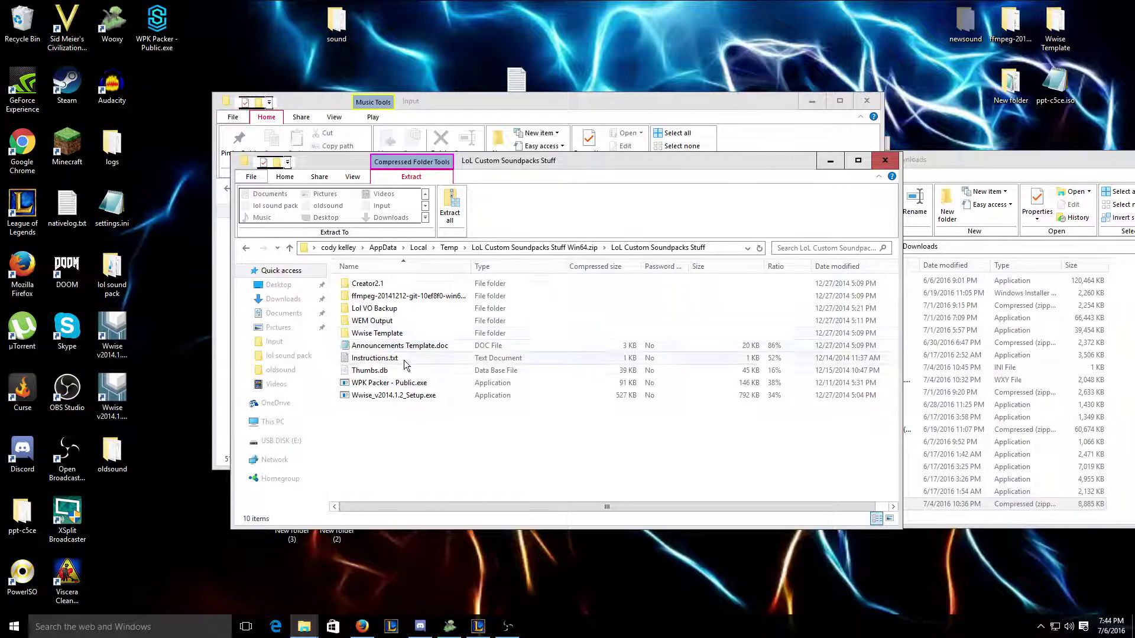
{"action": "double_click", "coordinate": [410, 396]}
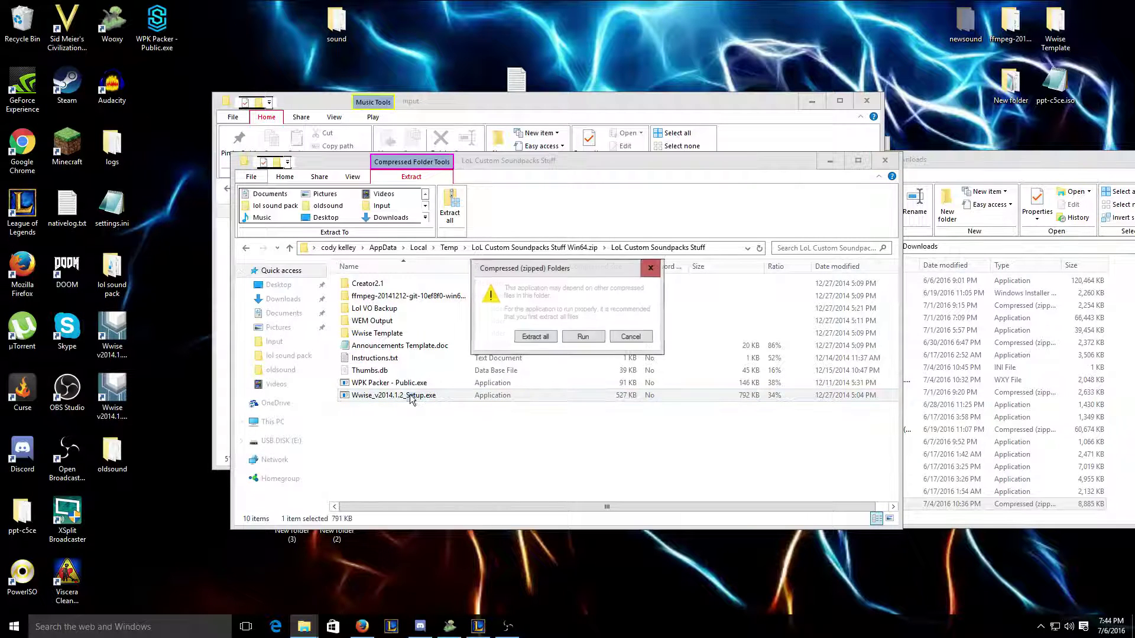
{"action": "left_click", "coordinate": [628, 336]}
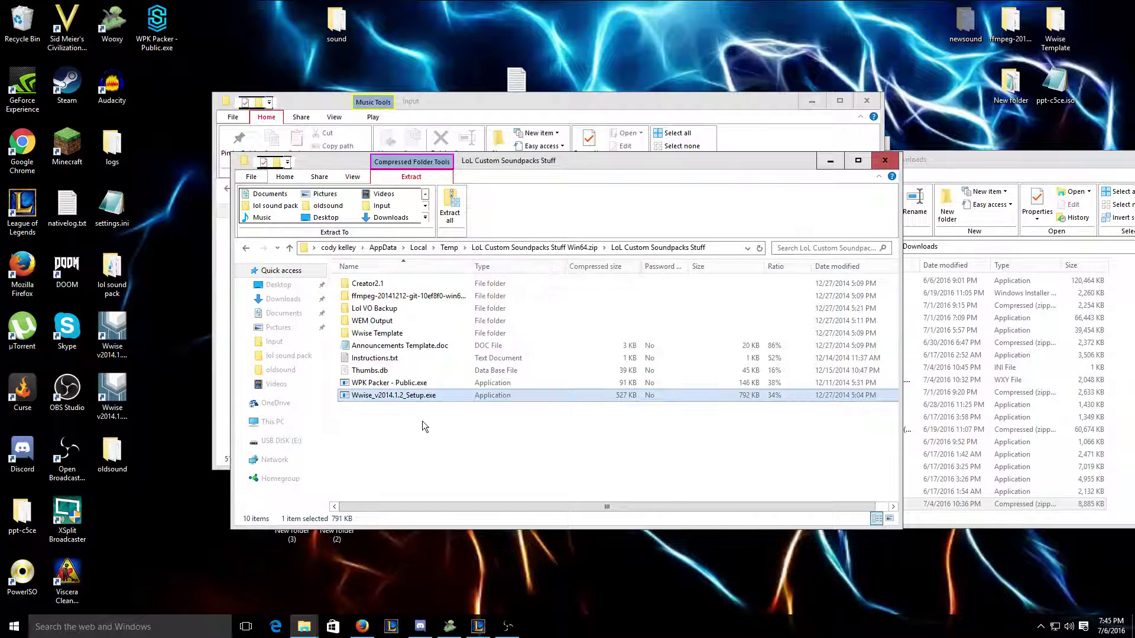
{"action": "left_click", "coordinate": [246, 248]}
{"action": "left_click_drag", "start_coordinate": [363, 284], "coordinate": [966, 24]}
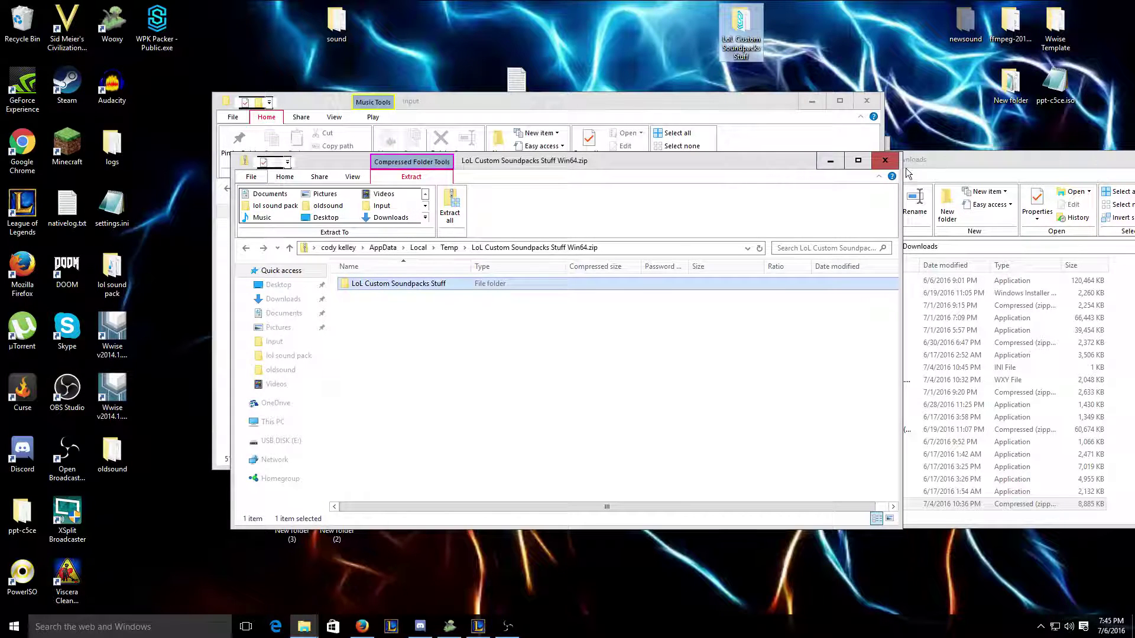
{"action": "left_click", "coordinate": [885, 160]}
{"action": "double_click", "coordinate": [740, 29]}
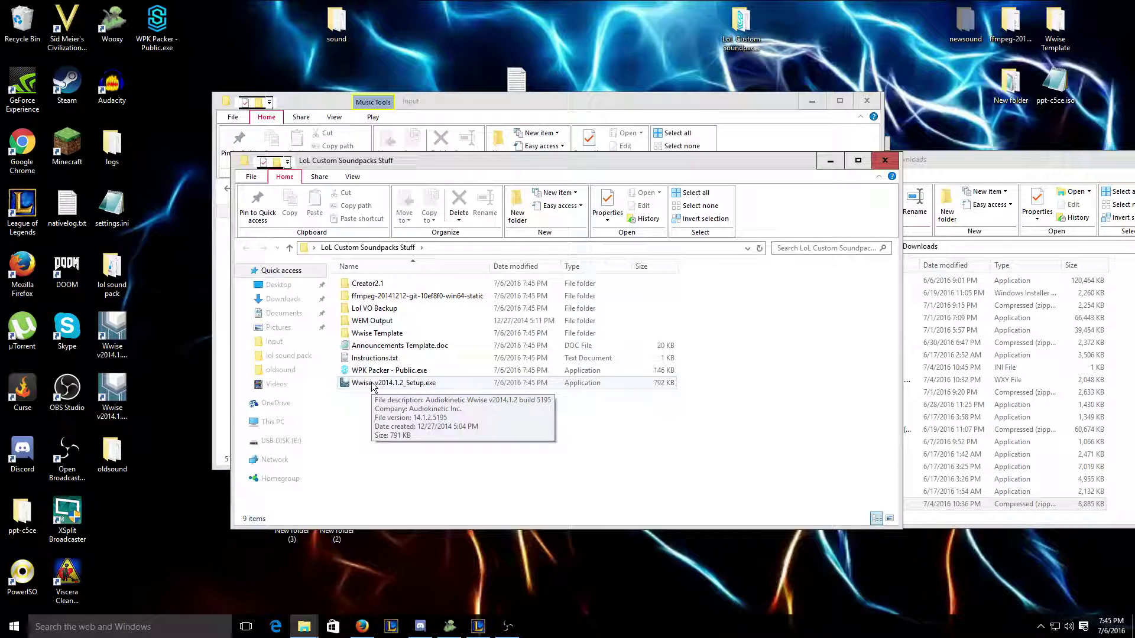
{"action": "double_click", "coordinate": [375, 357]}
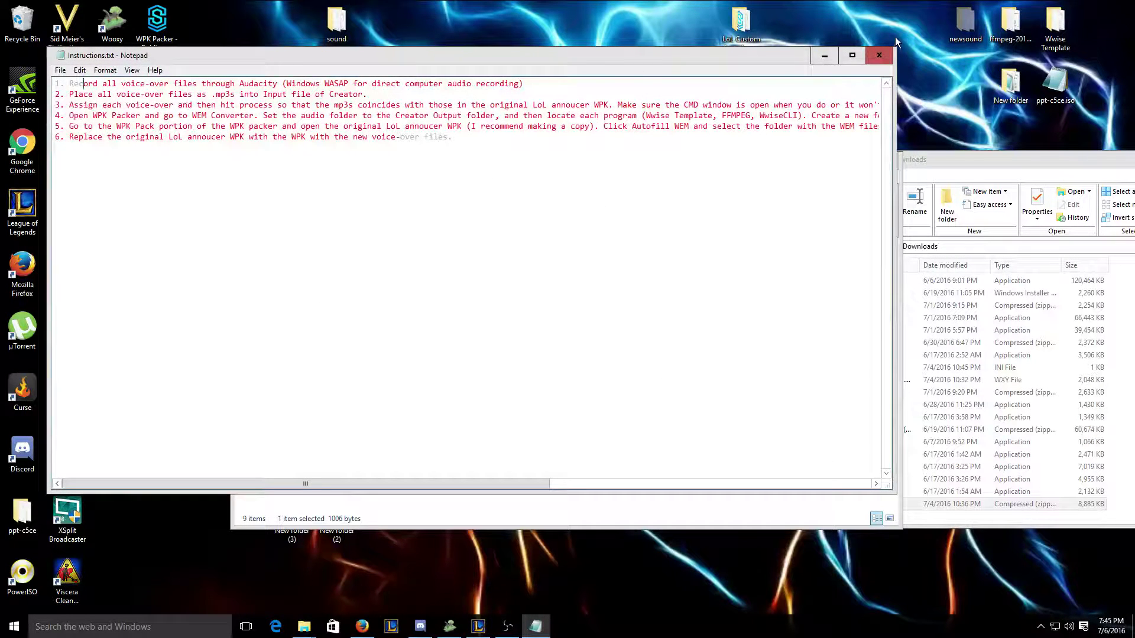
{"action": "left_click", "coordinate": [881, 54]}
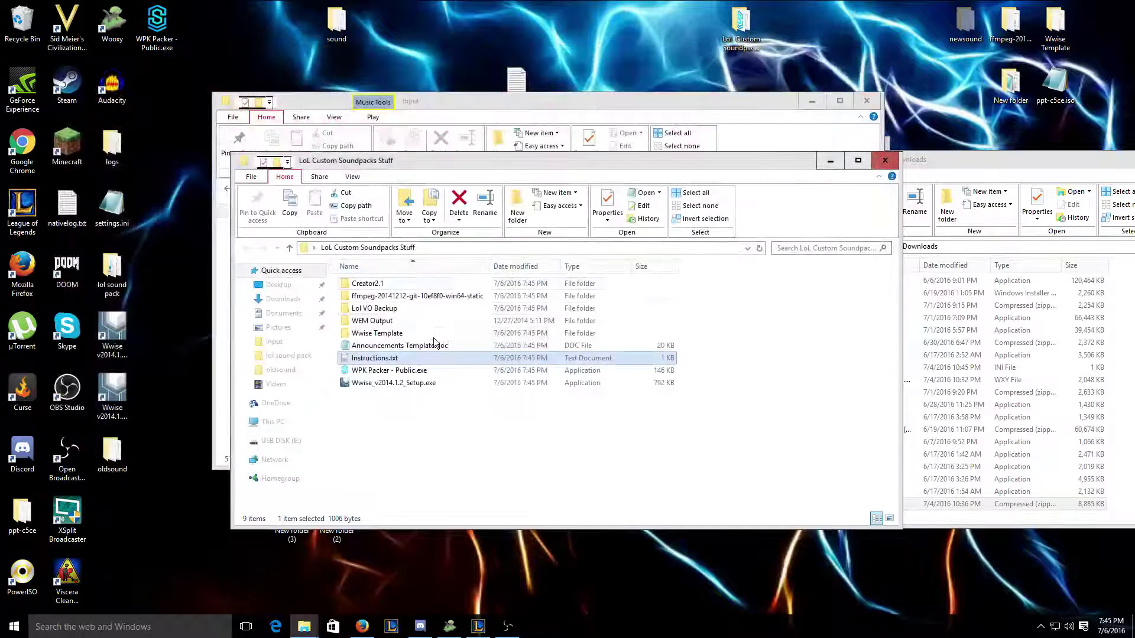
{"action": "left_click", "coordinate": [416, 296]}
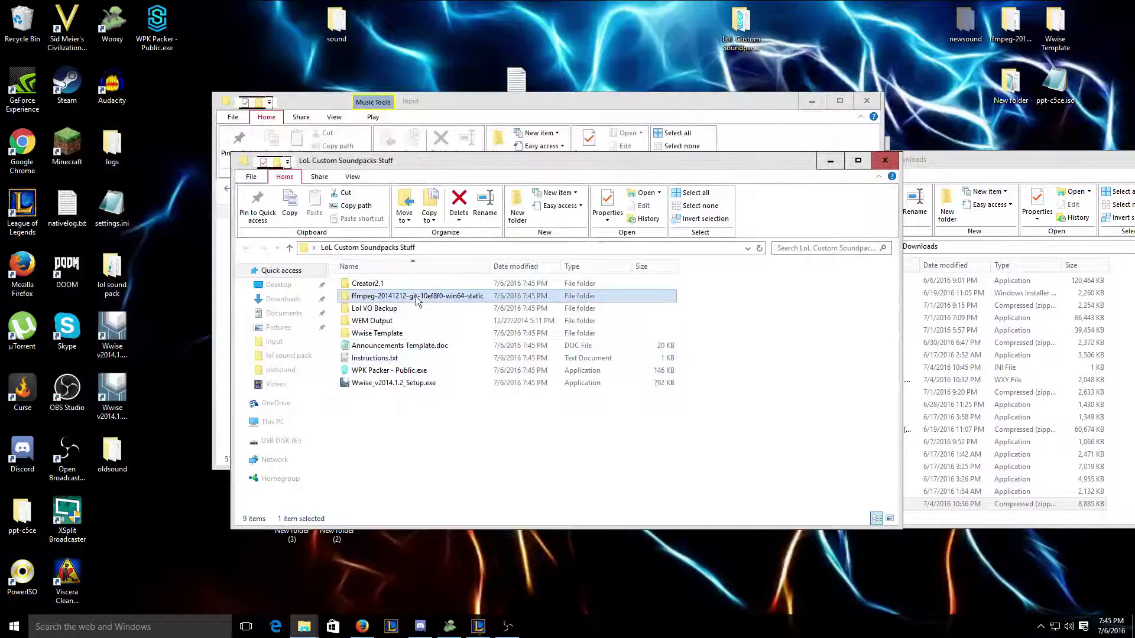
{"action": "left_click", "coordinate": [408, 334]}
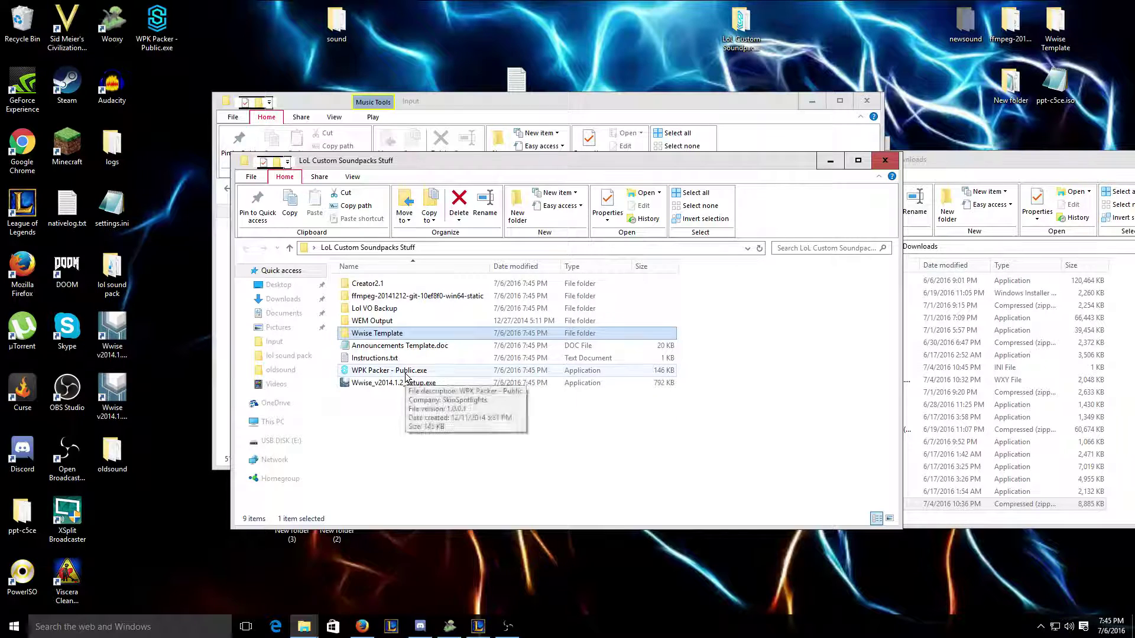
Step: Launch WPK Packer and set the WEM Converter audio folder to Desktop\newsound\Input, with mp3 input
{"action": "double_click", "coordinate": [406, 372]}
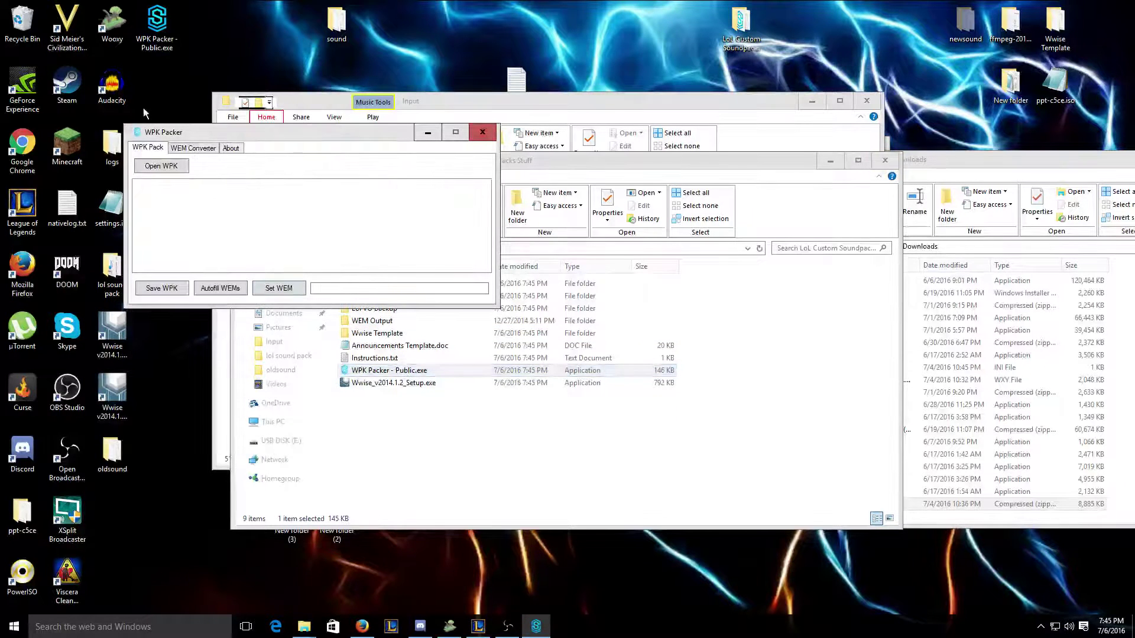
{"action": "left_click", "coordinate": [177, 149]}
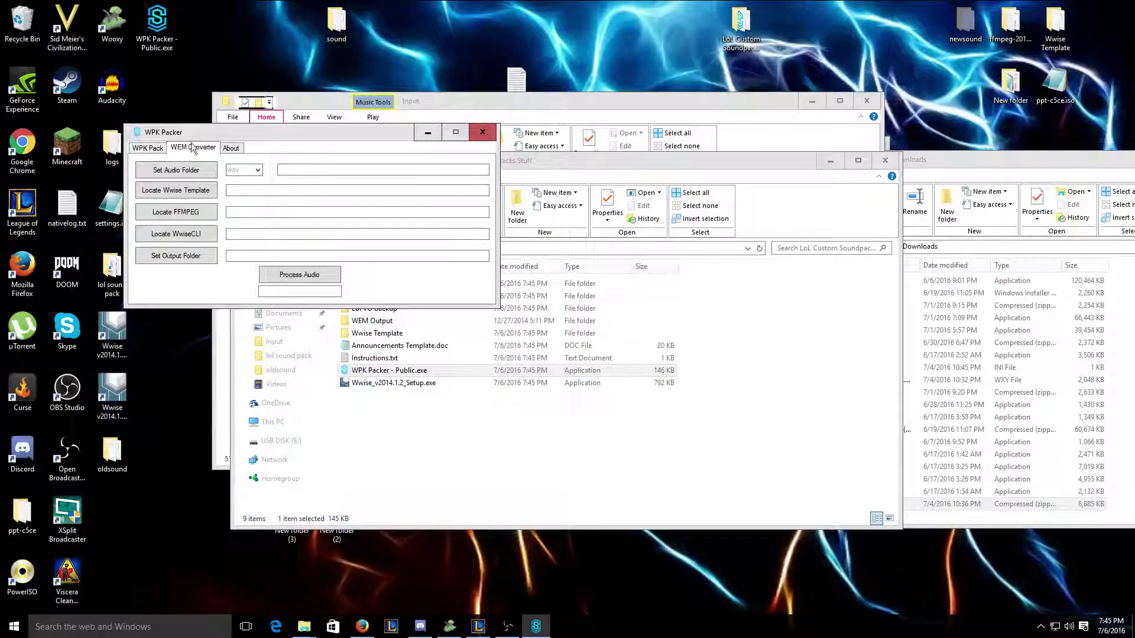
{"action": "left_click_drag", "start_coordinate": [185, 137], "coordinate": [404, 150]}
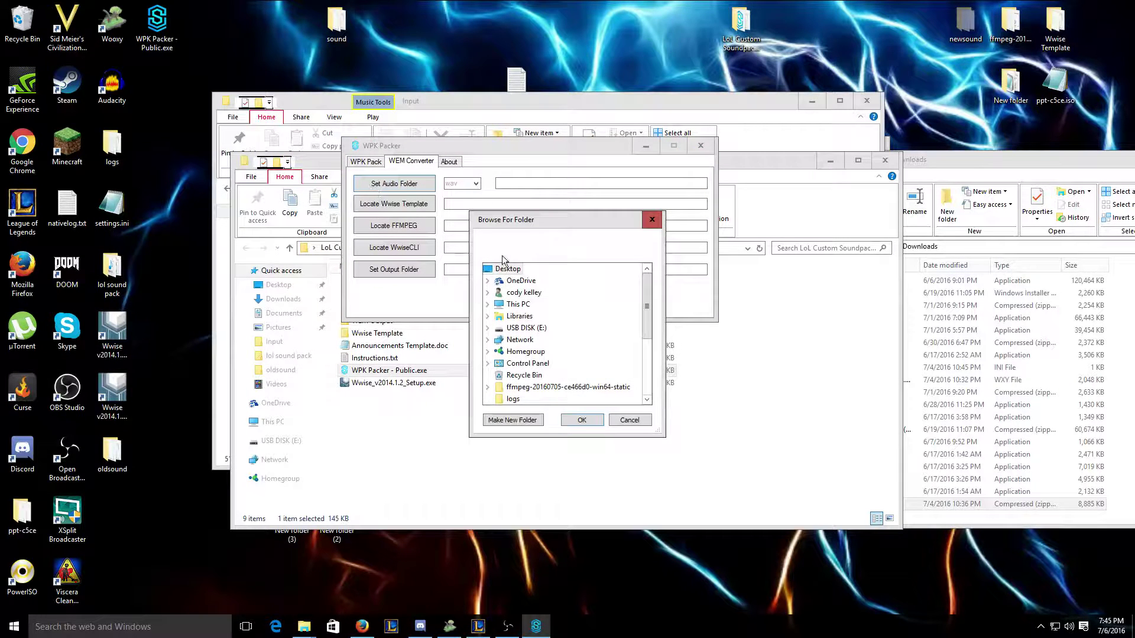
{"action": "scroll", "coordinate": [550, 322], "scroll_direction": "down", "scroll_amount": 3}
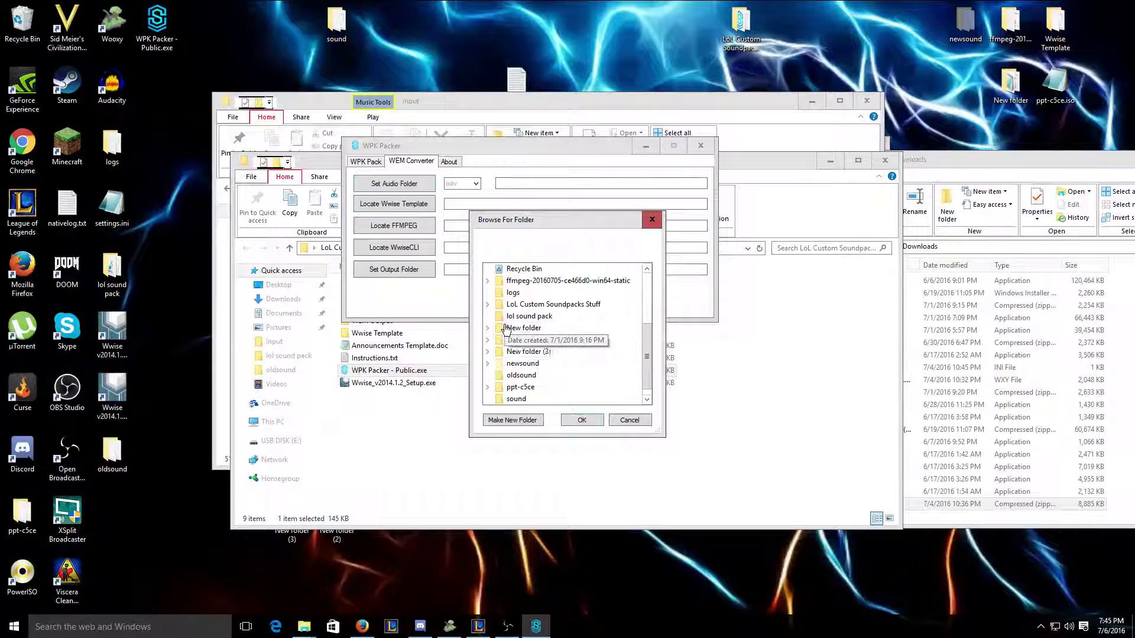
{"action": "left_click", "coordinate": [522, 362]}
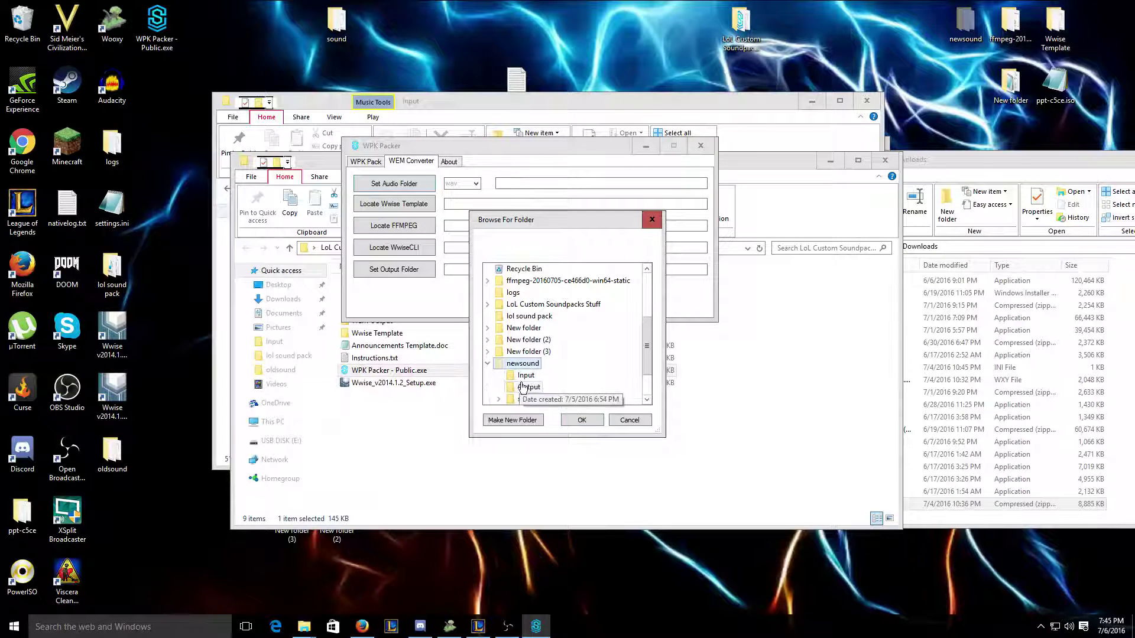
{"action": "left_click", "coordinate": [526, 375]}
{"action": "left_click", "coordinate": [581, 419]}
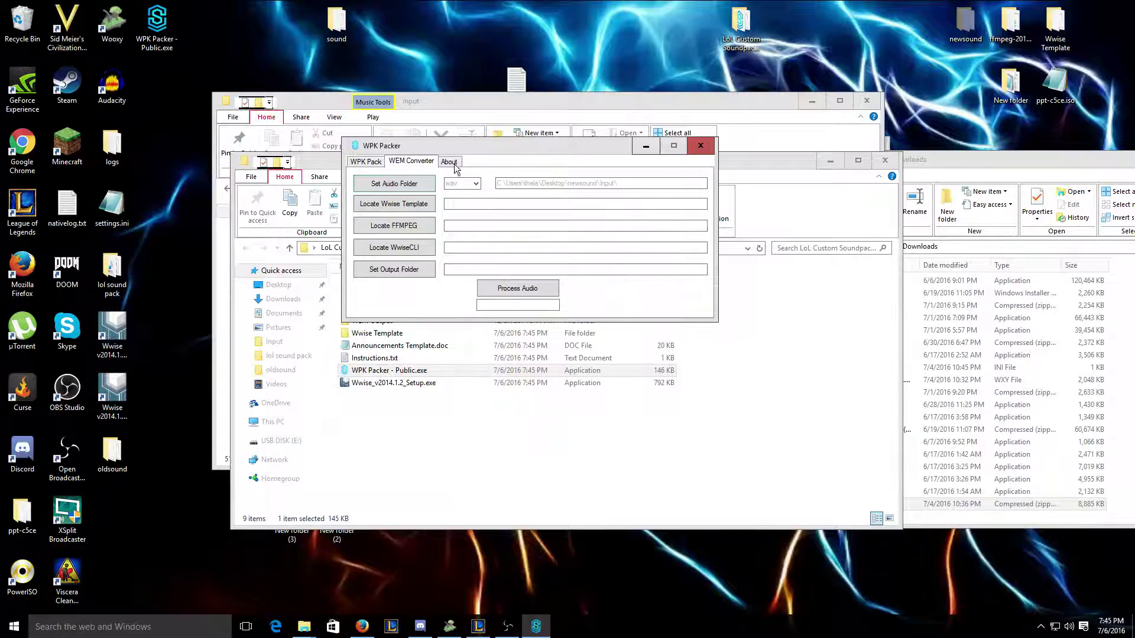
{"action": "left_click", "coordinate": [475, 183]}
Step: Move the Wwise Template folder, replacing existing files, and the ffmpeg folder onto the desktop
{"action": "left_click", "coordinate": [395, 477]}
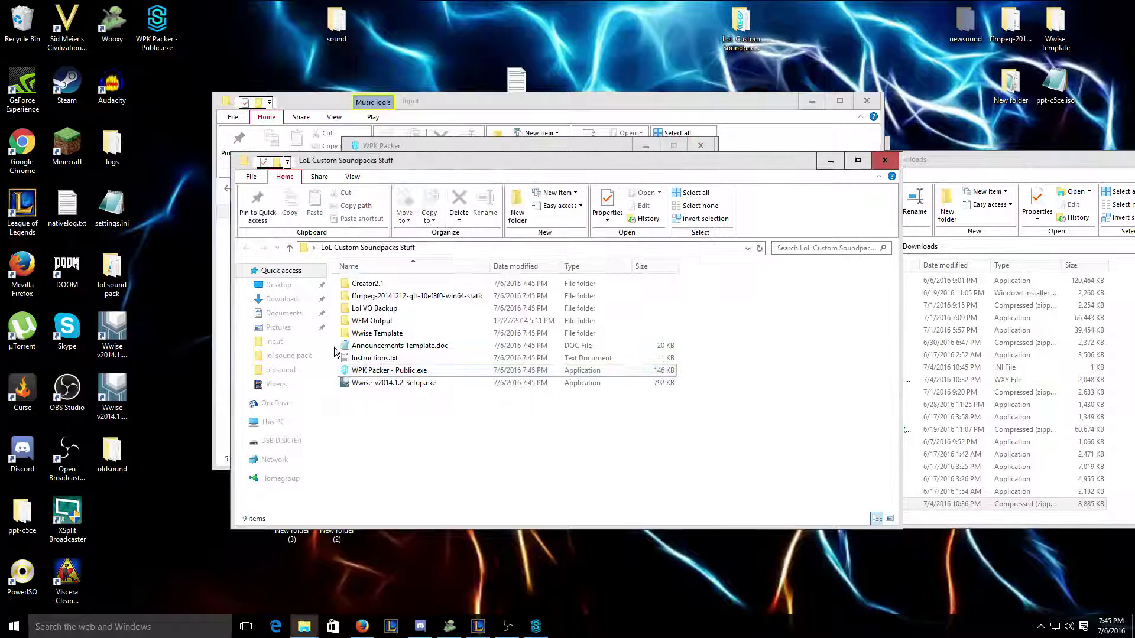
{"action": "left_click_drag", "start_coordinate": [378, 333], "coordinate": [221, 18]}
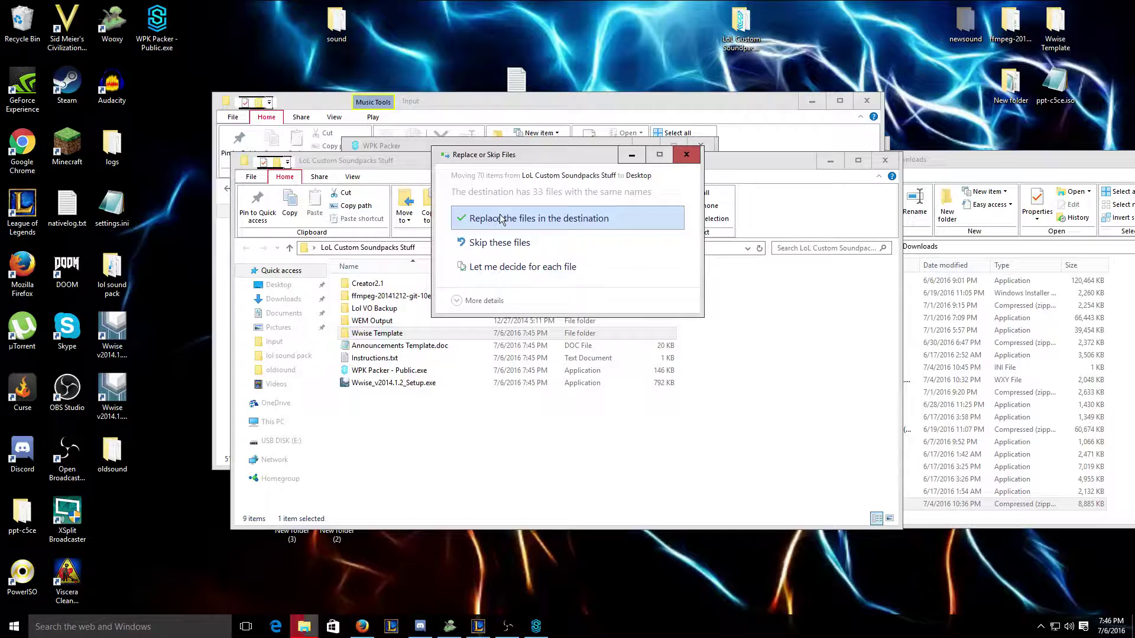
{"action": "left_click", "coordinate": [497, 216]}
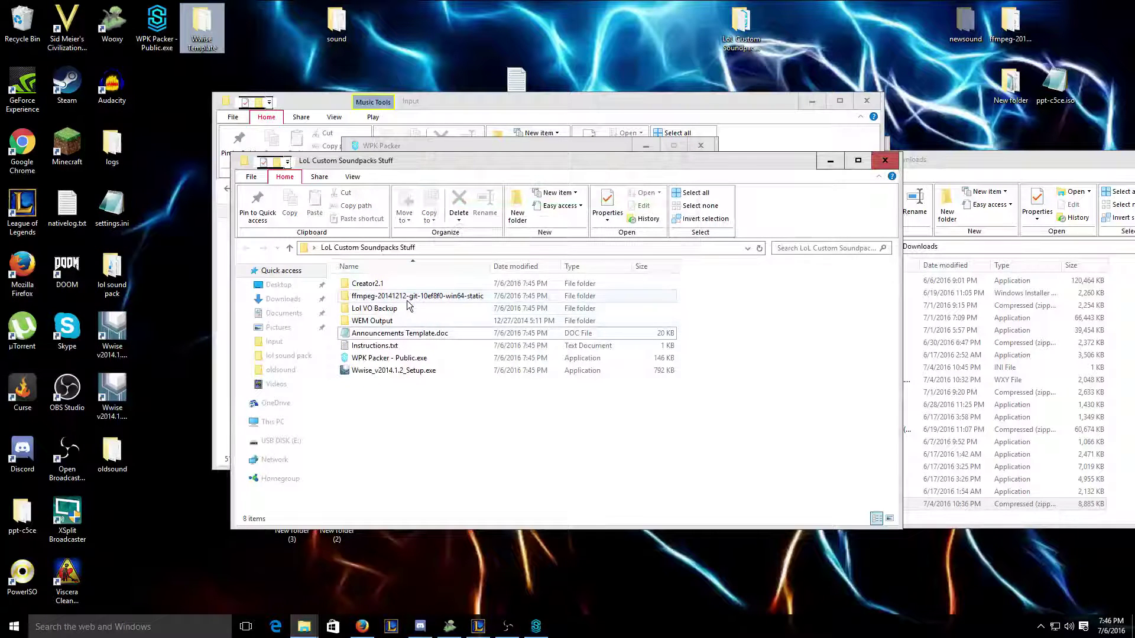
{"action": "left_click_drag", "start_coordinate": [414, 295], "coordinate": [253, 34]}
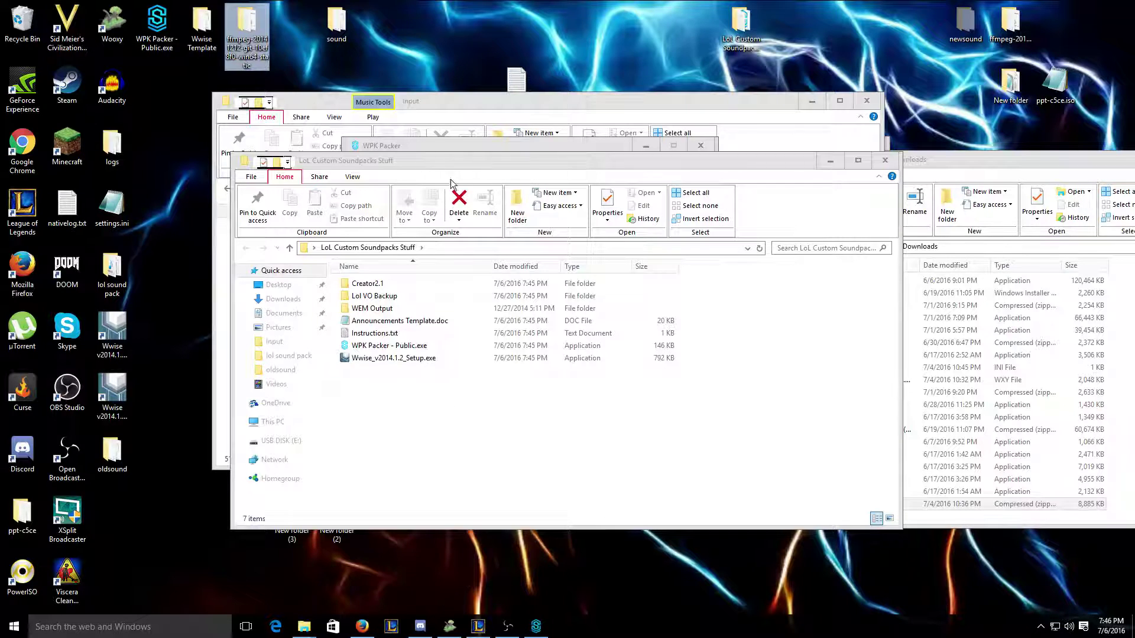
Step: Set the converter's Wwise template to Template.wproj in the desktop Wwise Template folder
{"action": "left_click", "coordinate": [416, 145]}
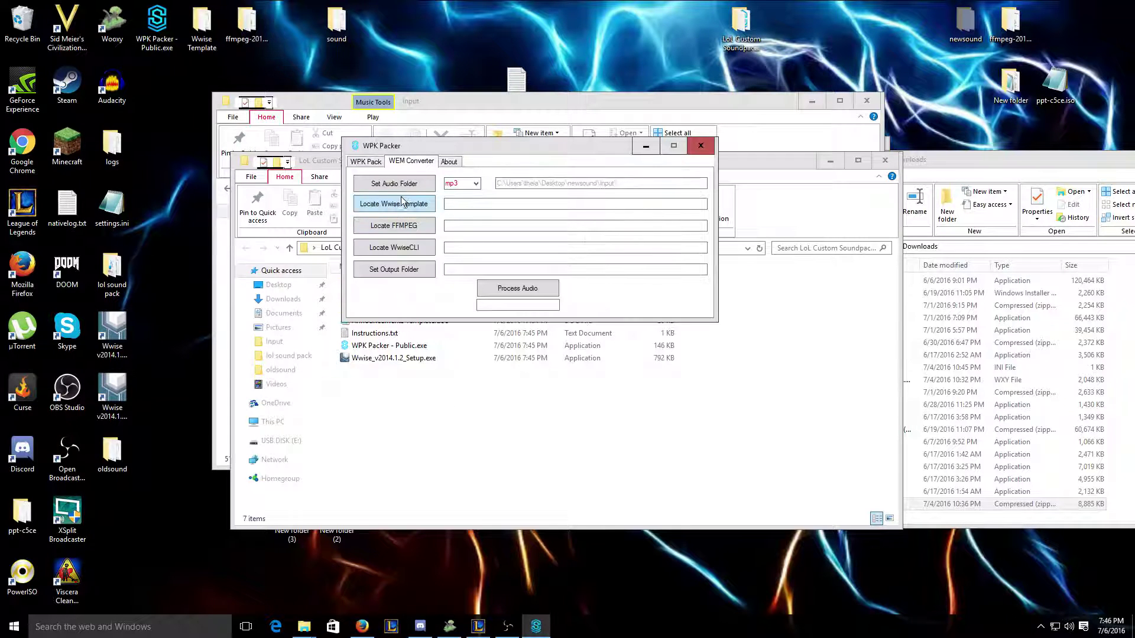
{"action": "left_click", "coordinate": [399, 204]}
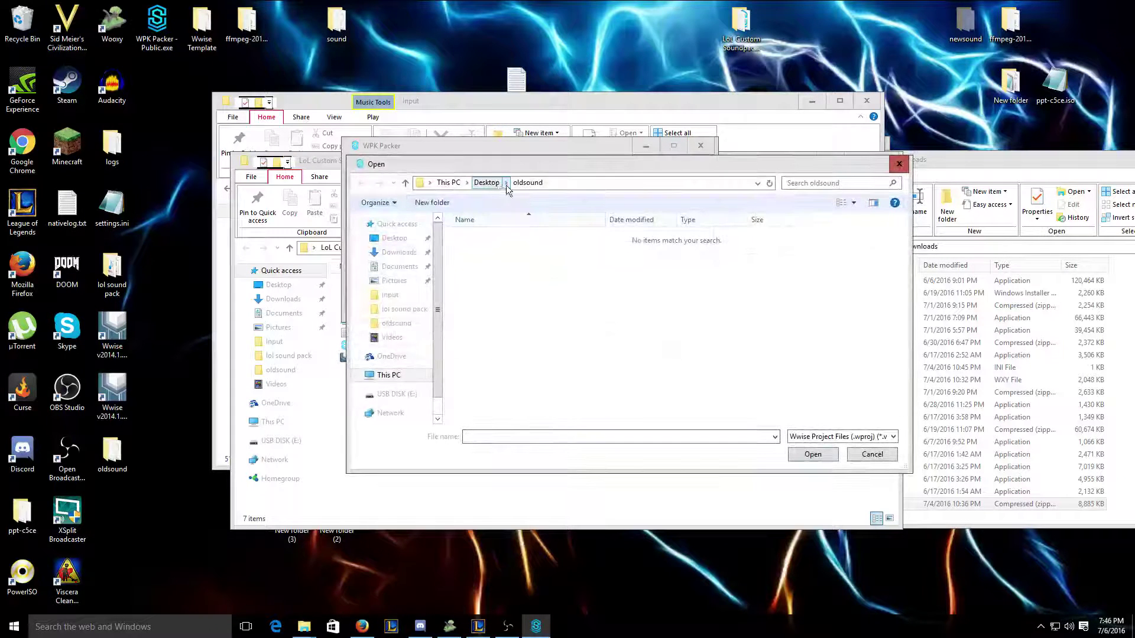
{"action": "left_click", "coordinate": [393, 239]}
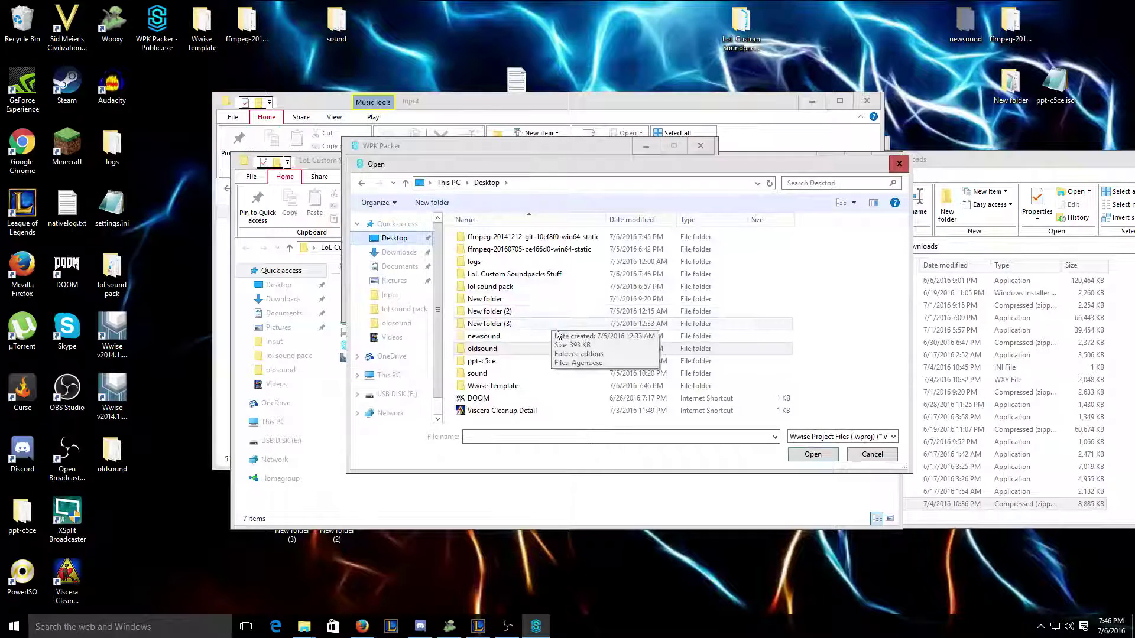
{"action": "double_click", "coordinate": [494, 387]}
{"action": "scroll", "coordinate": [503, 325], "scroll_direction": "down", "scroll_amount": 3}
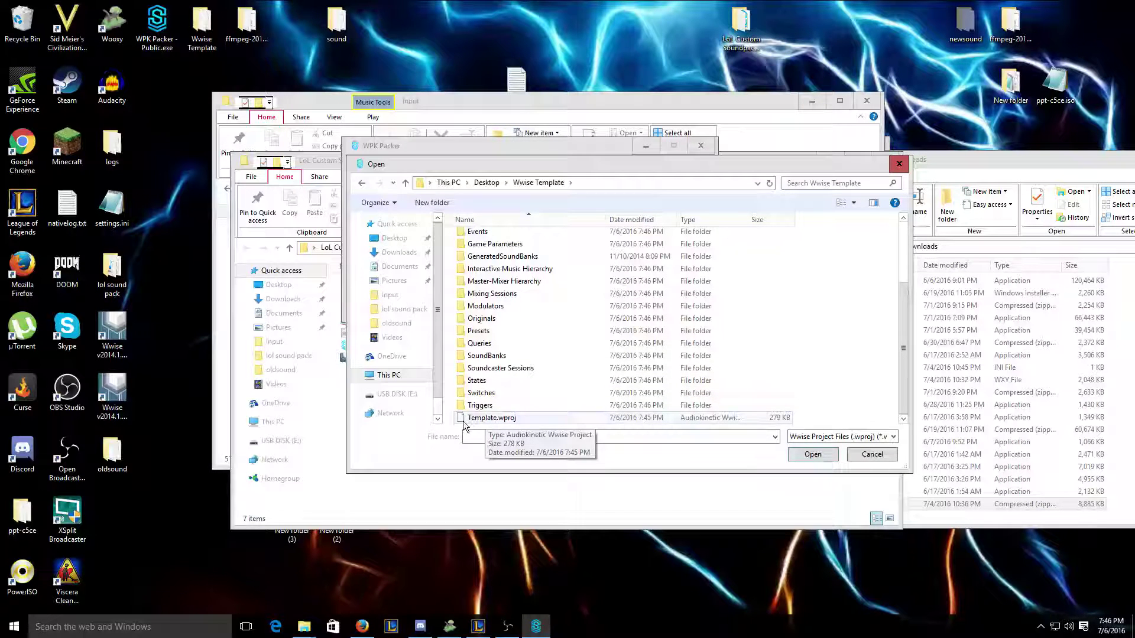
{"action": "left_click", "coordinate": [485, 418]}
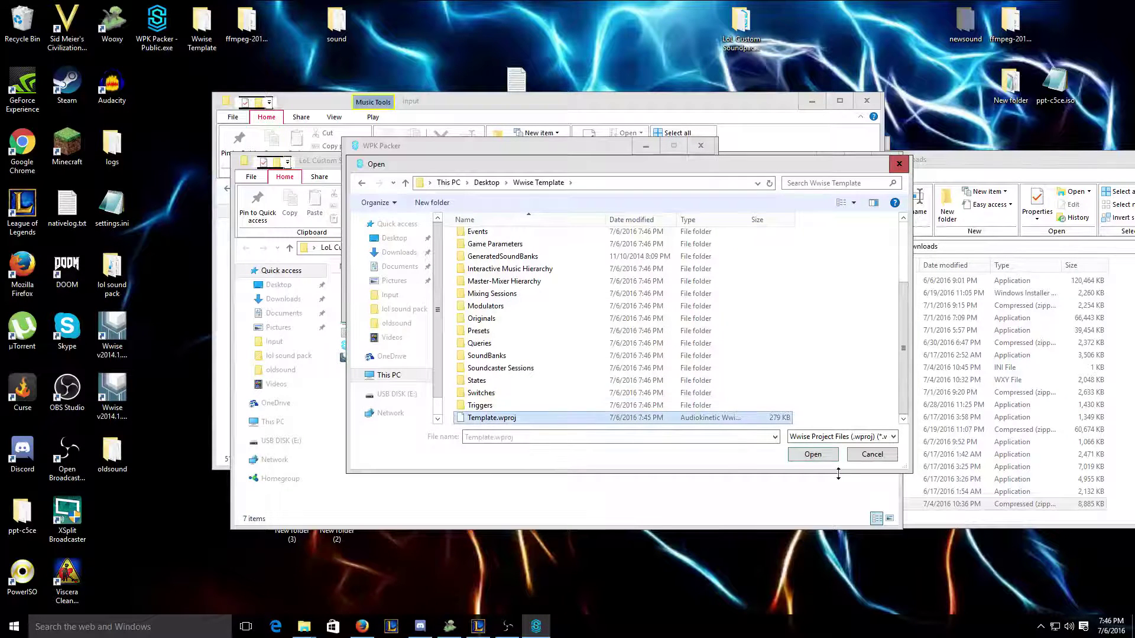
{"action": "left_click", "coordinate": [809, 455]}
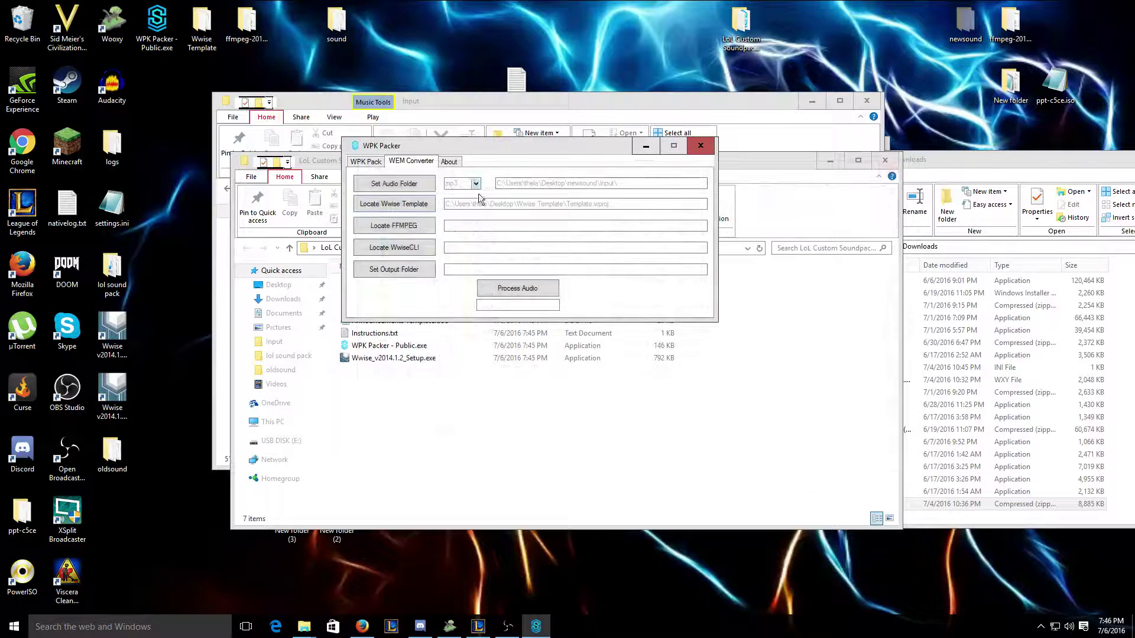
Step: Set the FFMPEG path to ffmpeg.exe in the desktop ffmpeg 2014 bin folder
{"action": "left_click", "coordinate": [405, 230]}
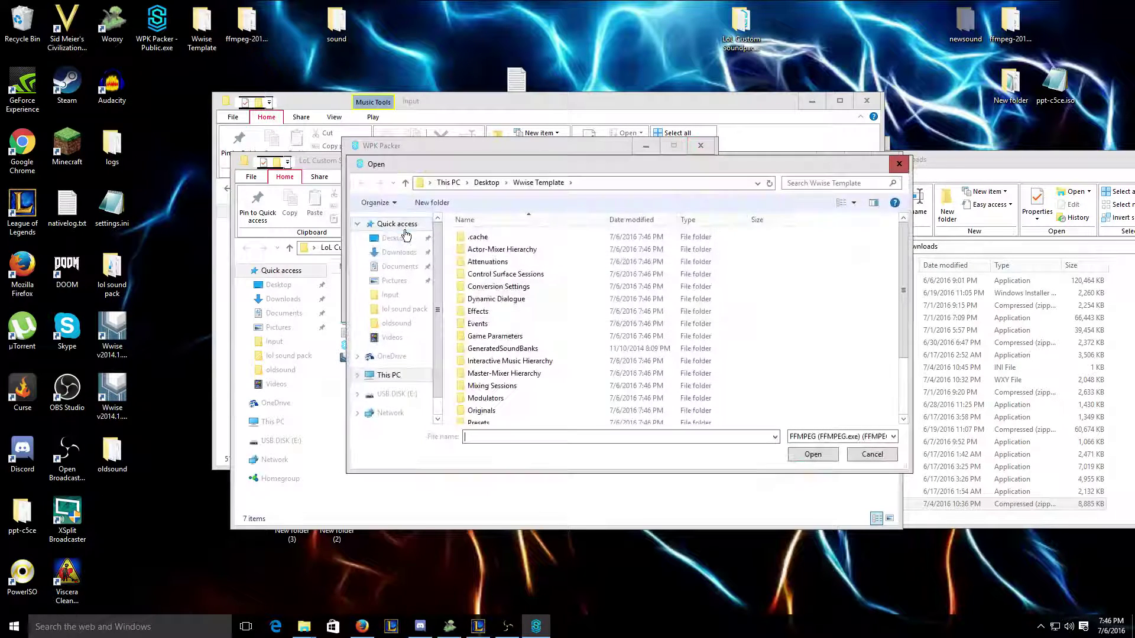
{"action": "left_click", "coordinate": [378, 237]}
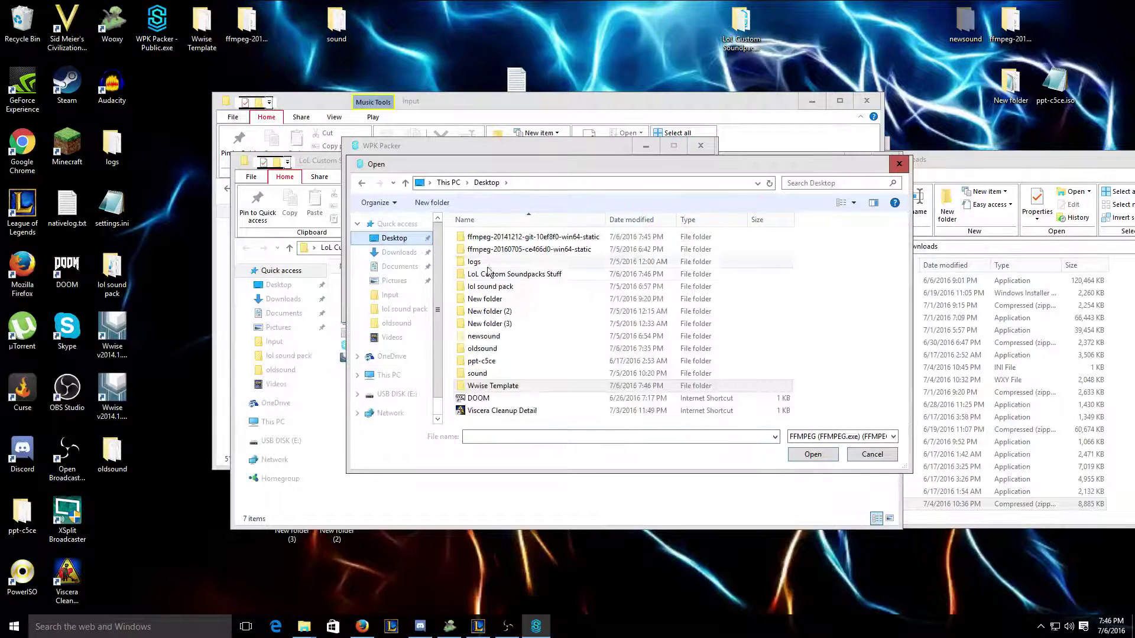
{"action": "left_click", "coordinate": [521, 388]}
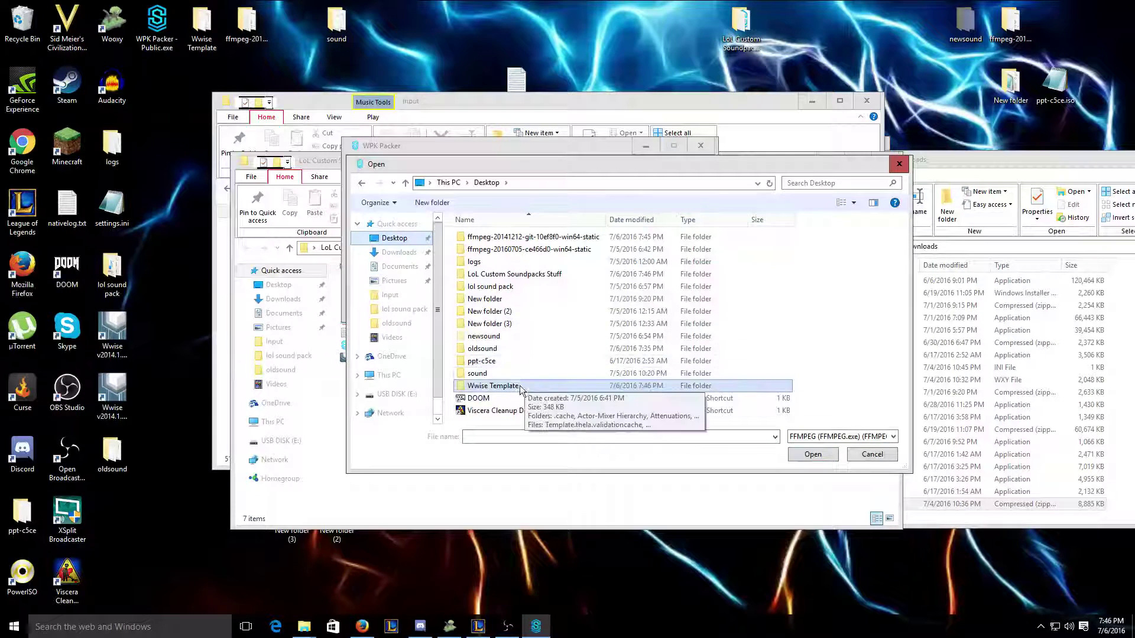
{"action": "double_click", "coordinate": [511, 237]}
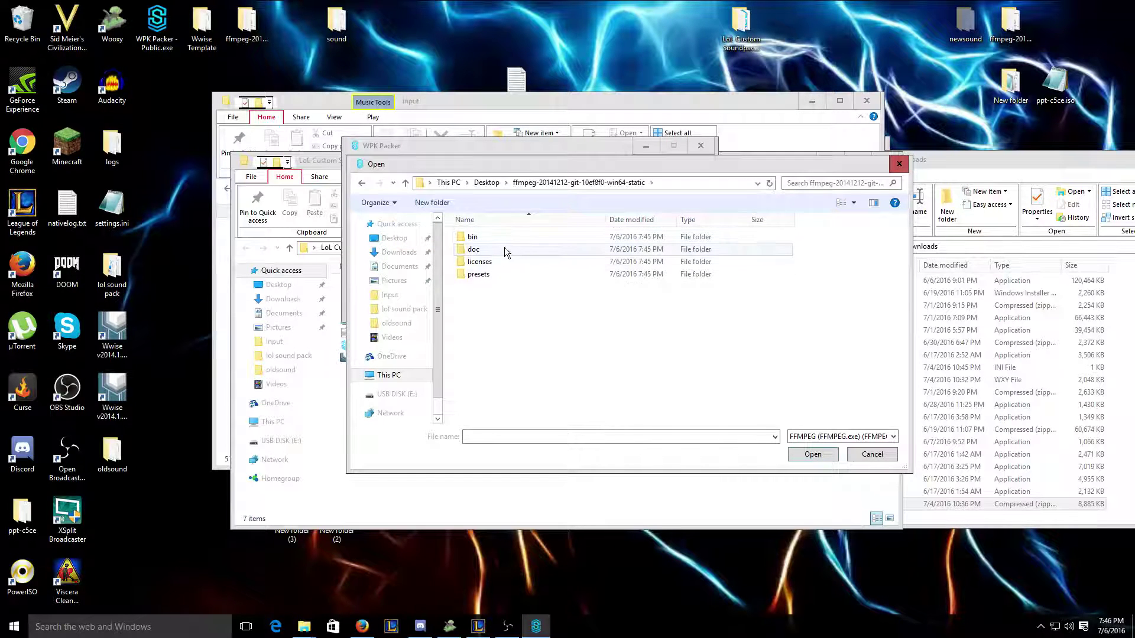
{"action": "double_click", "coordinate": [502, 236]}
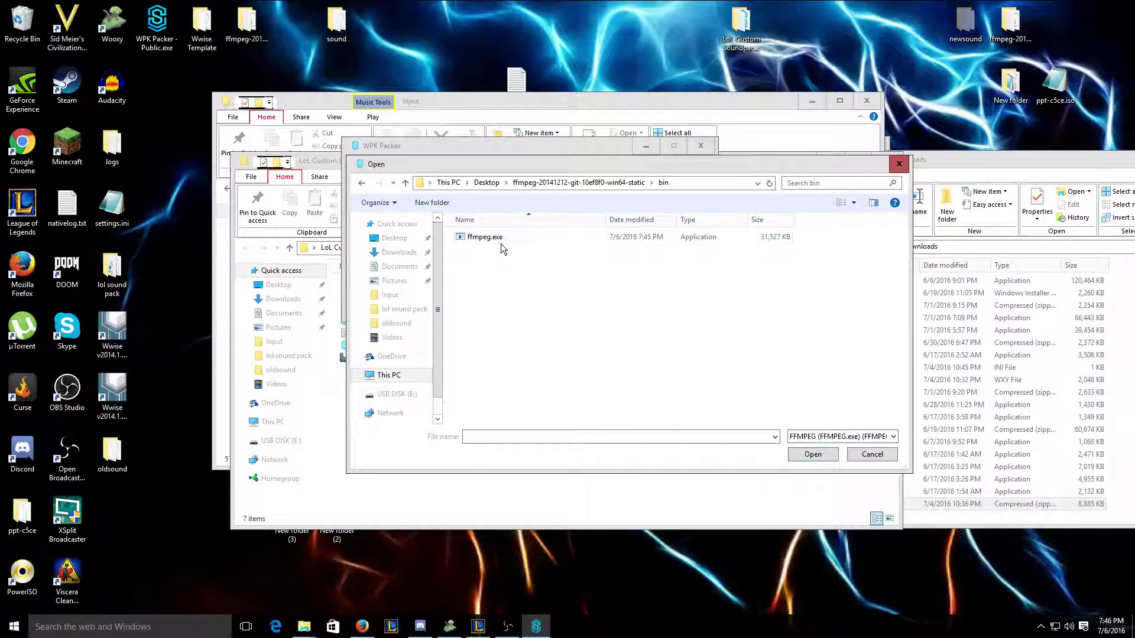
{"action": "left_click", "coordinate": [501, 237]}
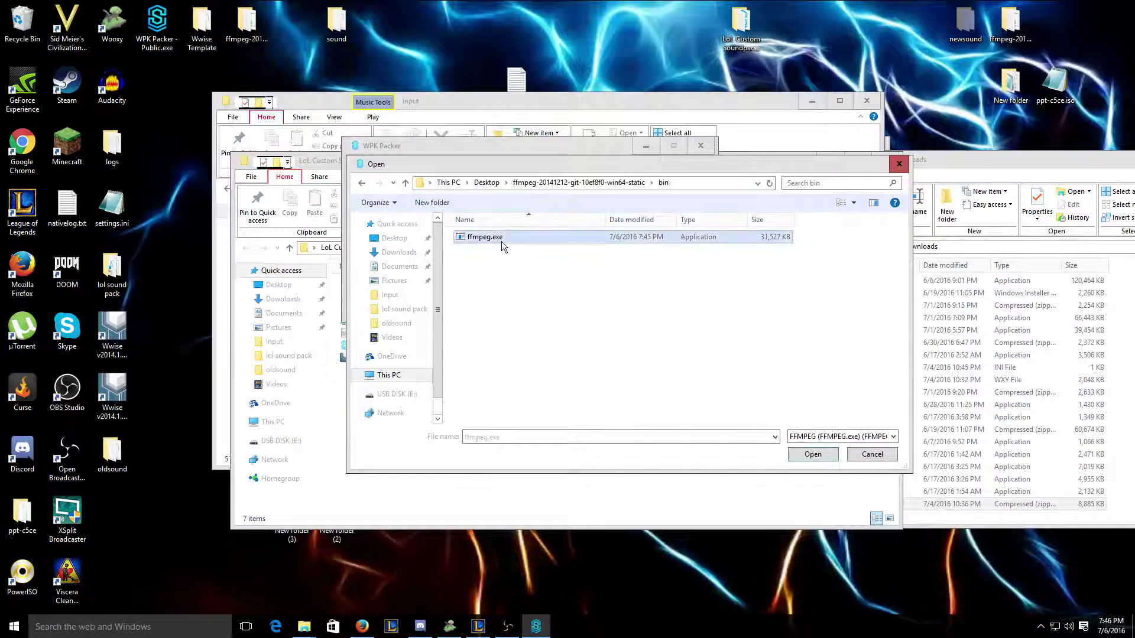
{"action": "left_click", "coordinate": [826, 457]}
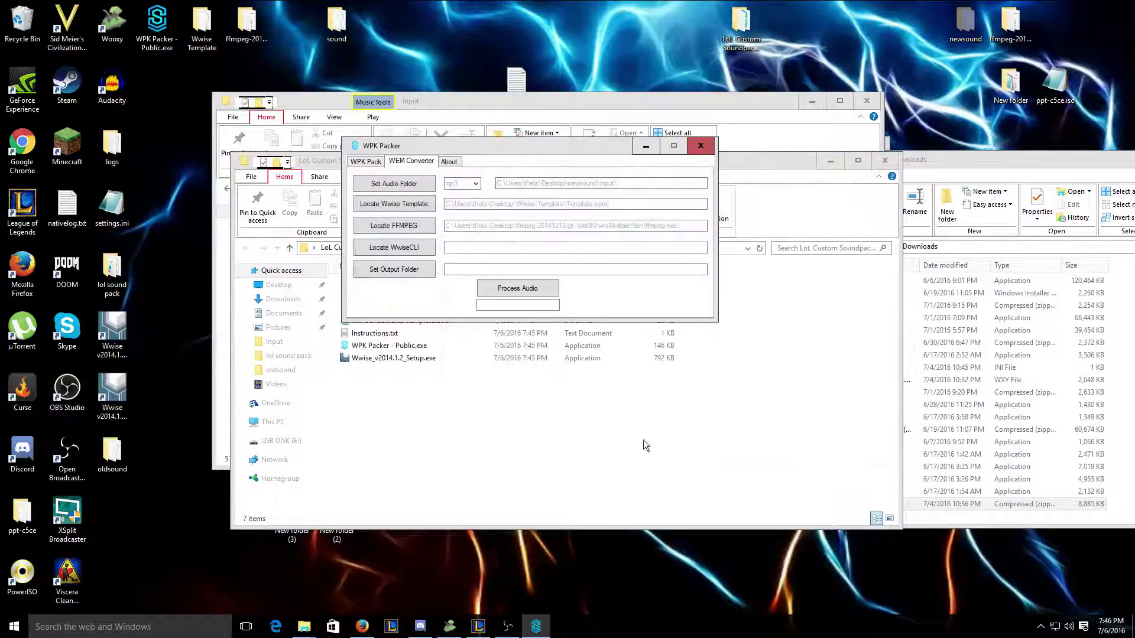
Step: Select WwiseCLI.exe in C:\Program Files (x86)\Audiokinetic\Wwise v2014.1.4 build 5248\Authoring\x64\Release\bin
{"action": "left_click", "coordinate": [423, 248]}
{"action": "scroll", "coordinate": [387, 307], "scroll_direction": "down", "scroll_amount": 1}
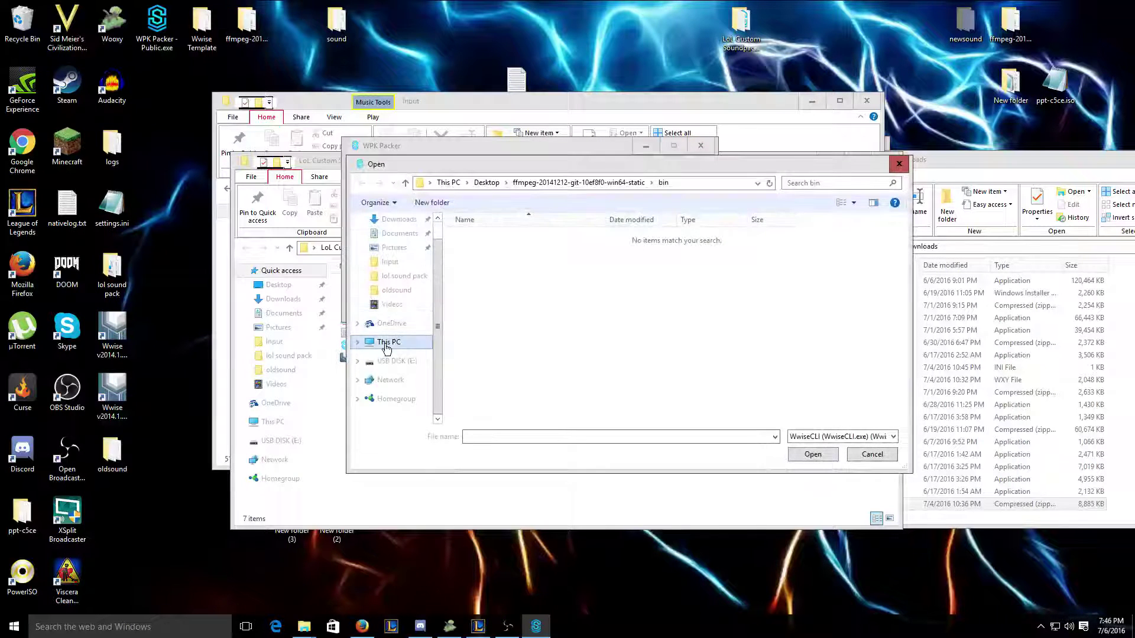
{"action": "left_click", "coordinate": [387, 343]}
{"action": "double_click", "coordinate": [484, 330]}
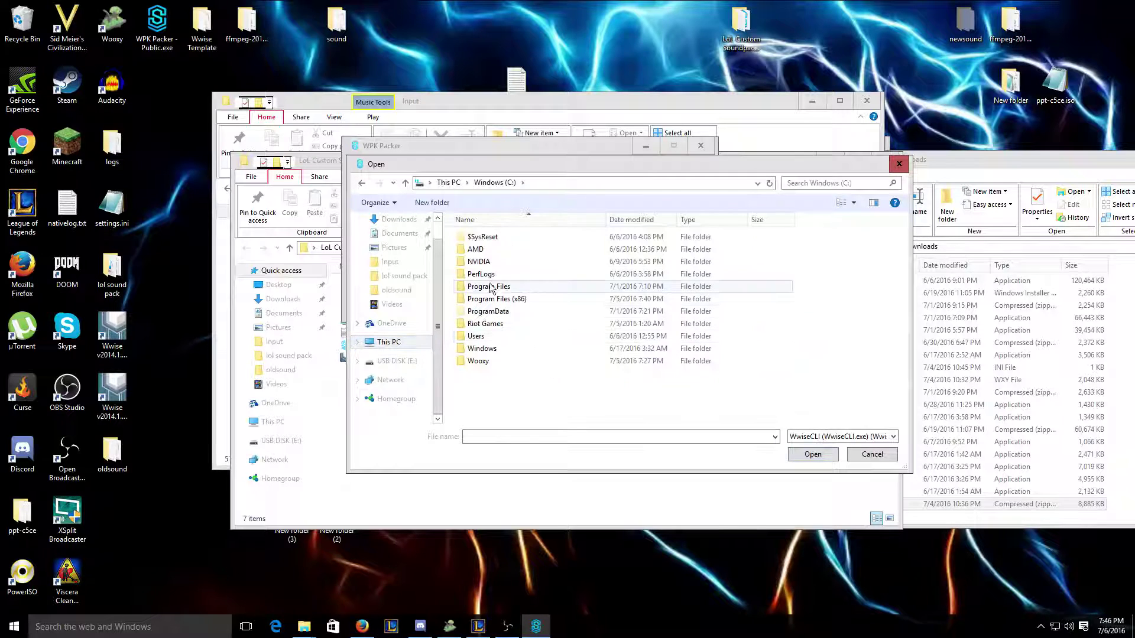
{"action": "double_click", "coordinate": [492, 299]}
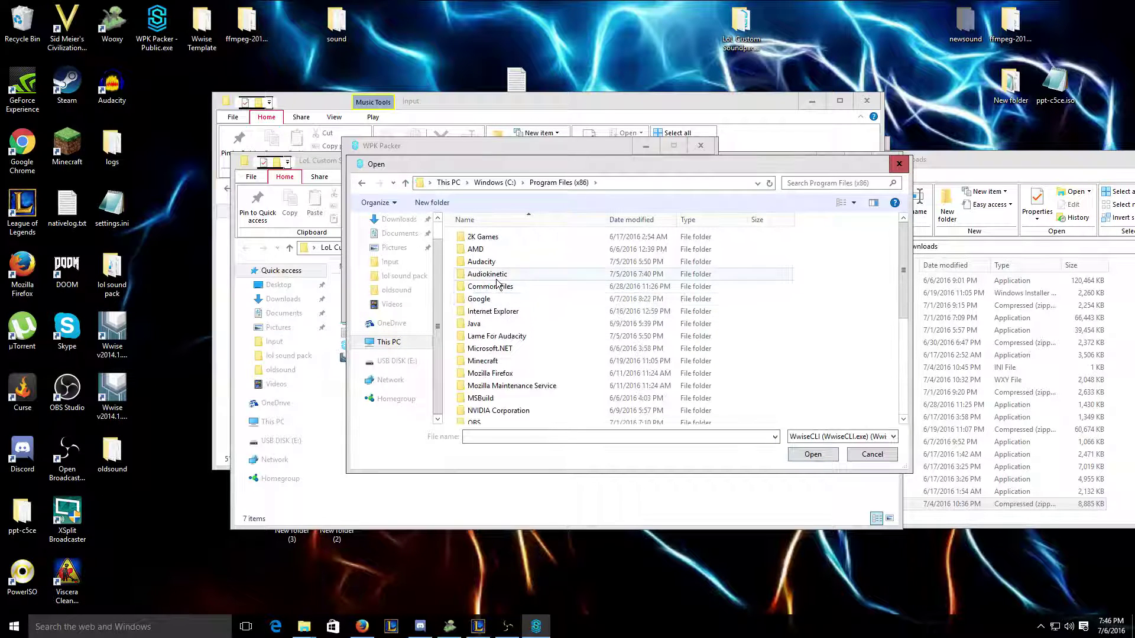
{"action": "double_click", "coordinate": [491, 274]}
{"action": "double_click", "coordinate": [484, 237]}
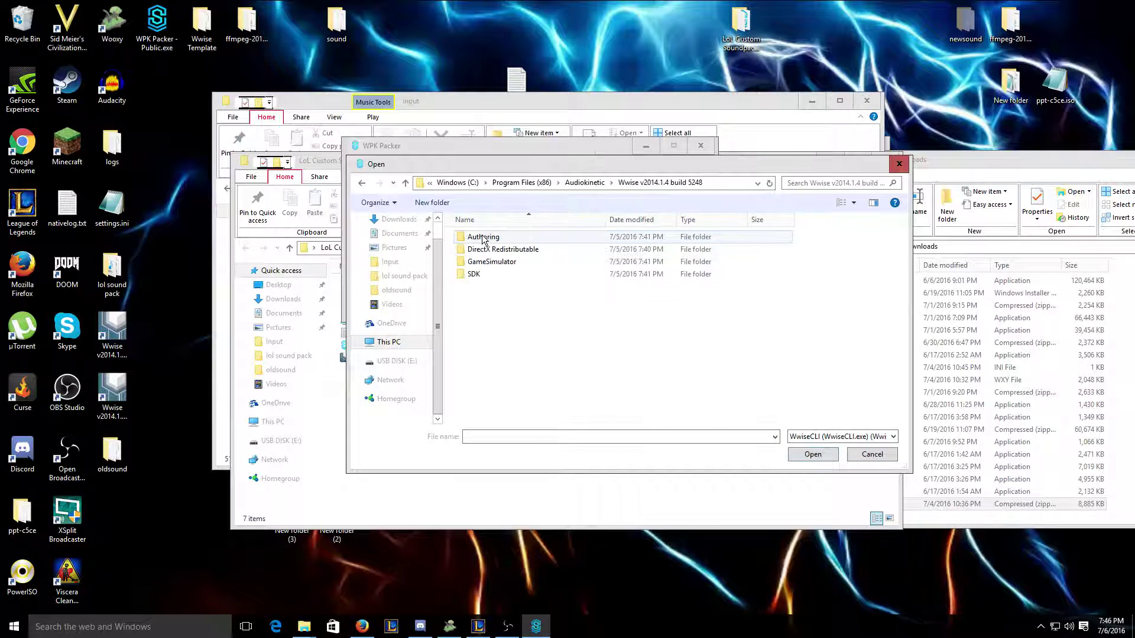
{"action": "double_click", "coordinate": [495, 238]}
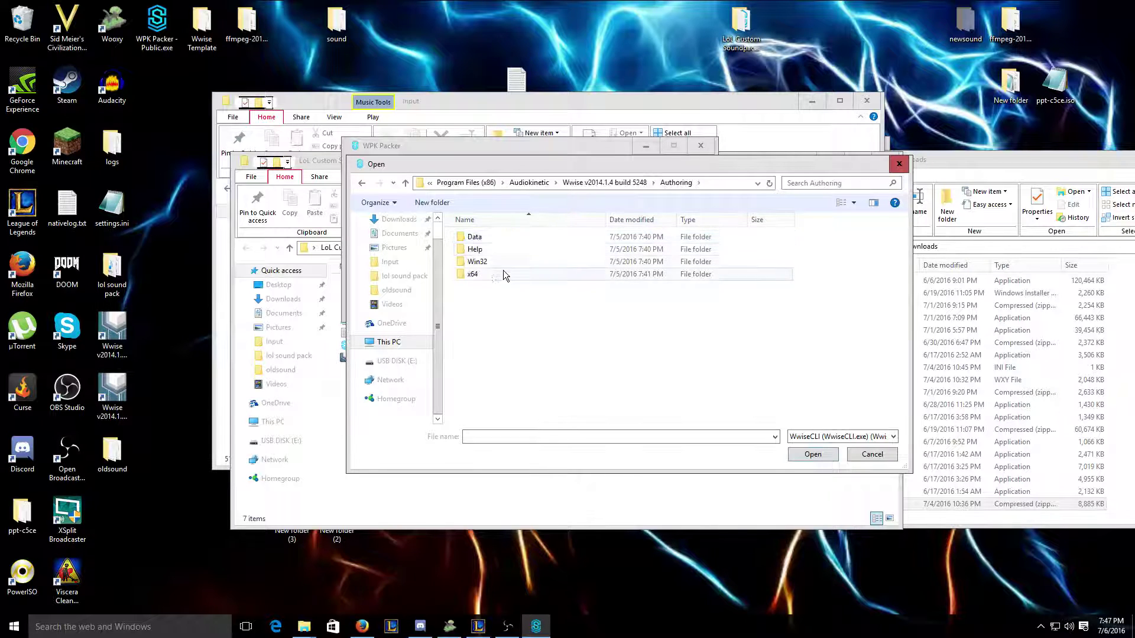
{"action": "double_click", "coordinate": [503, 274]}
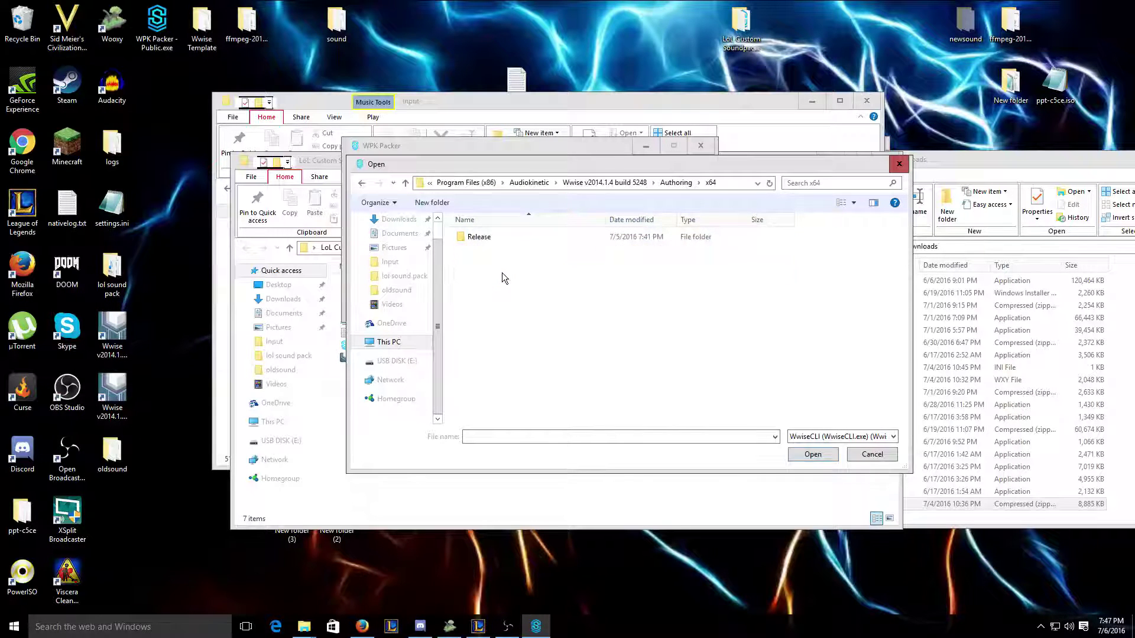
{"action": "double_click", "coordinate": [484, 237]}
{"action": "double_click", "coordinate": [485, 236]}
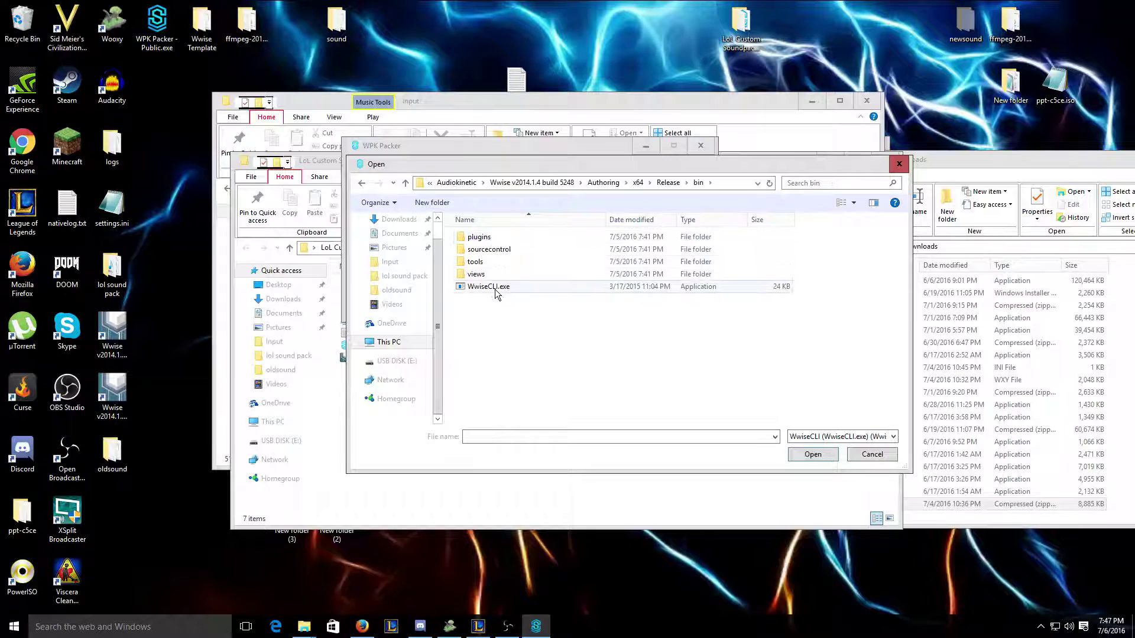
{"action": "left_click", "coordinate": [493, 287]}
Step: Confirm WwiseCLI.exe, then inspect the desktop's New folder and New folder (2) for an output location
{"action": "left_click", "coordinate": [824, 457]}
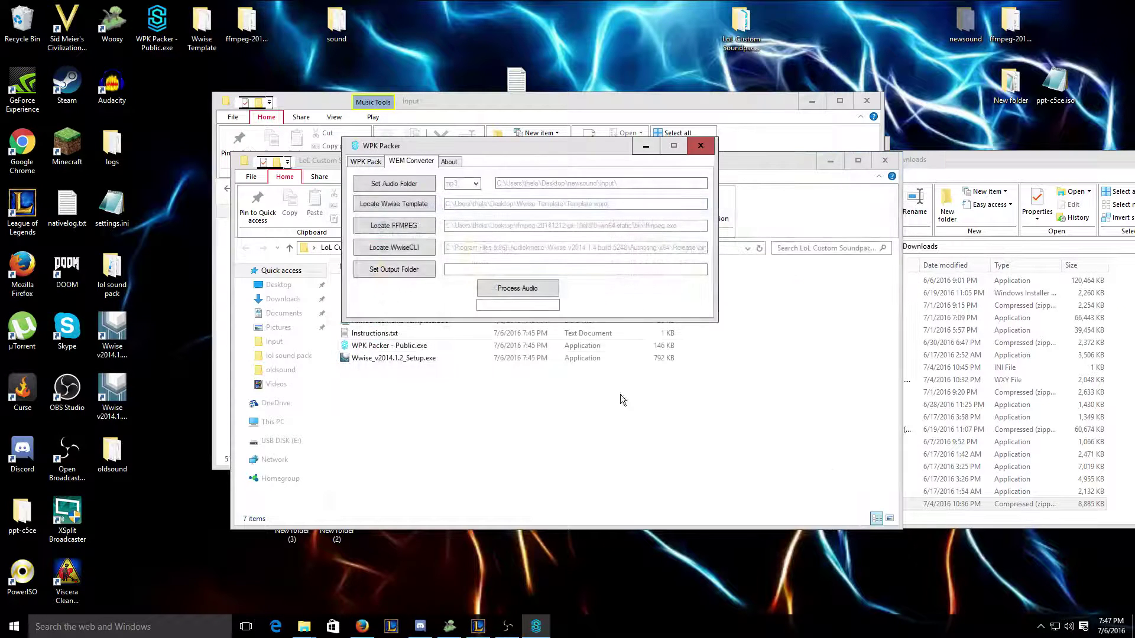
{"action": "left_click", "coordinate": [403, 273]}
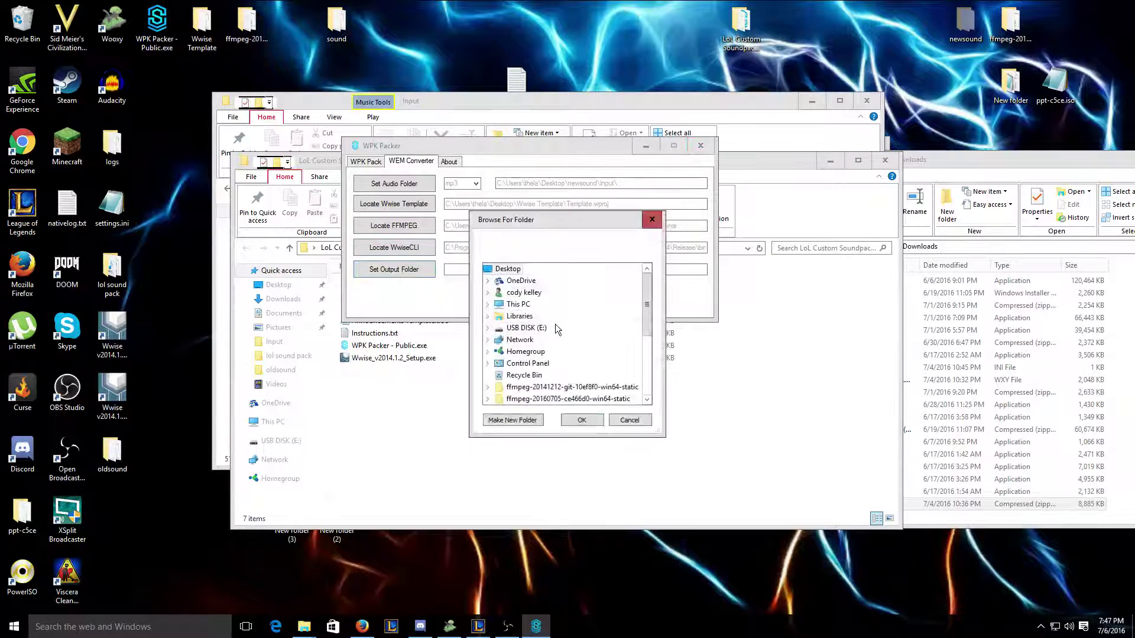
{"action": "scroll", "coordinate": [555, 324], "scroll_direction": "down", "scroll_amount": 4}
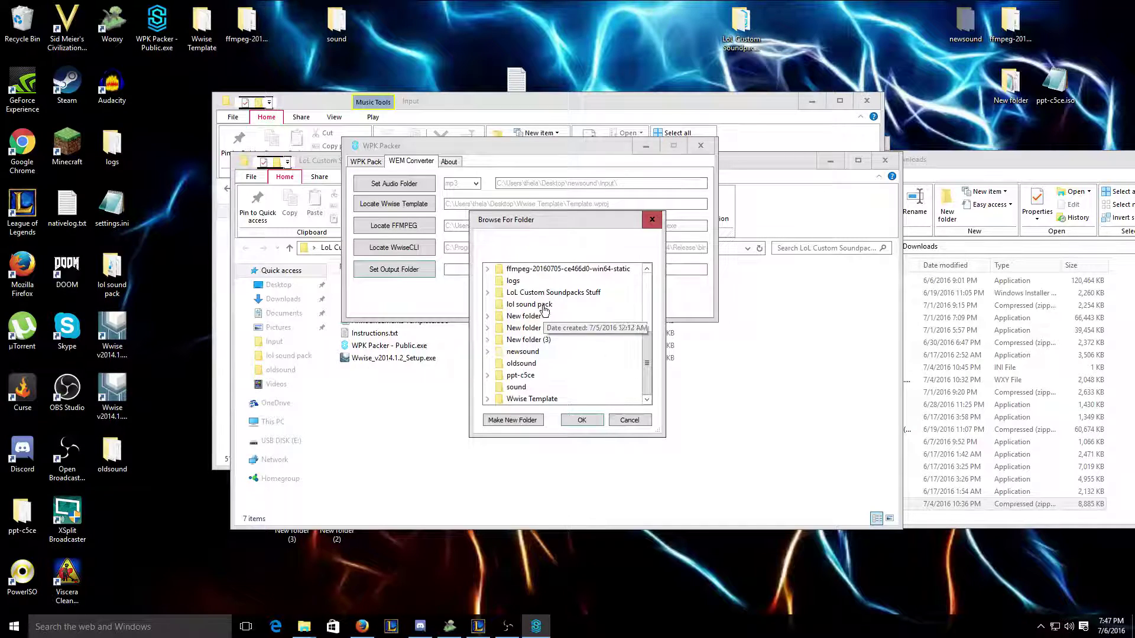
{"action": "left_click", "coordinate": [488, 328]}
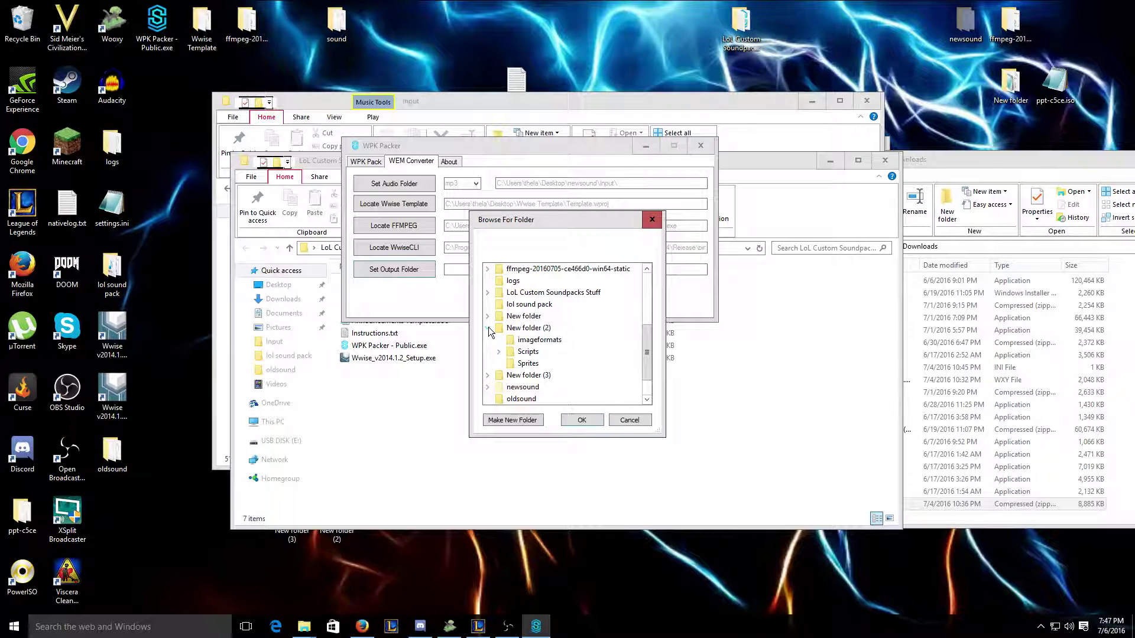
{"action": "left_click", "coordinate": [488, 328]}
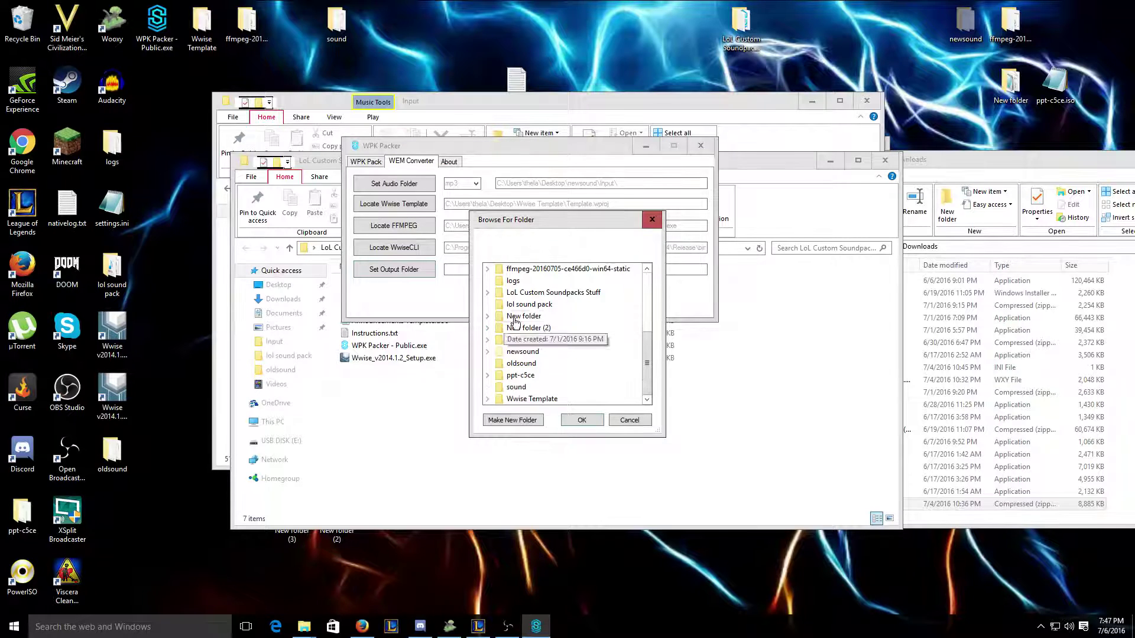
{"action": "left_click", "coordinate": [488, 316]}
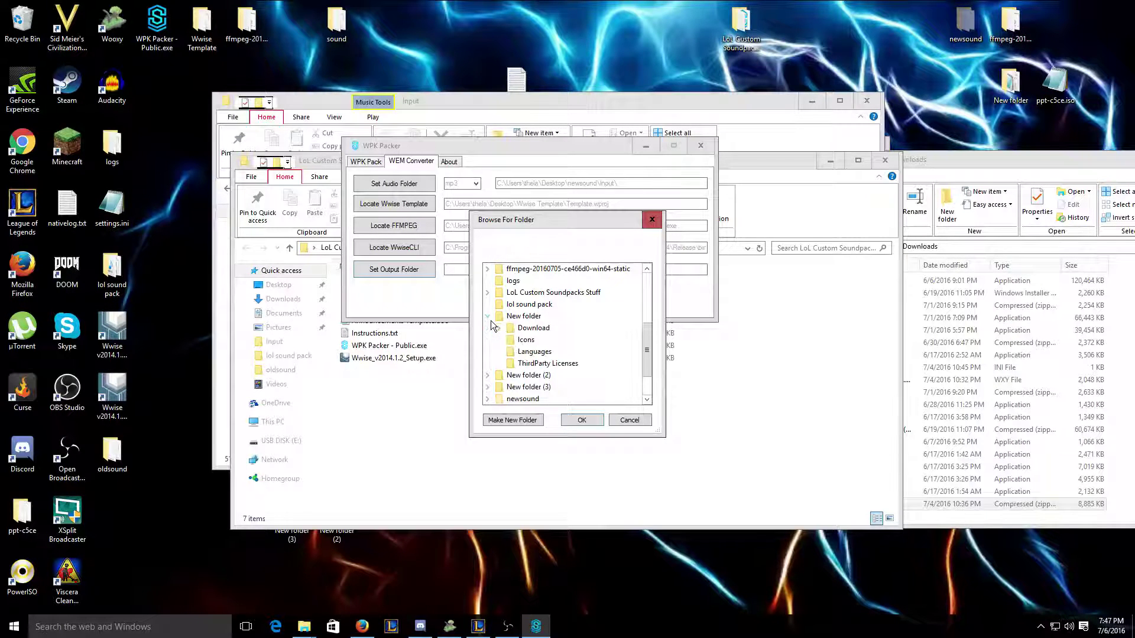
{"action": "left_click", "coordinate": [487, 317]}
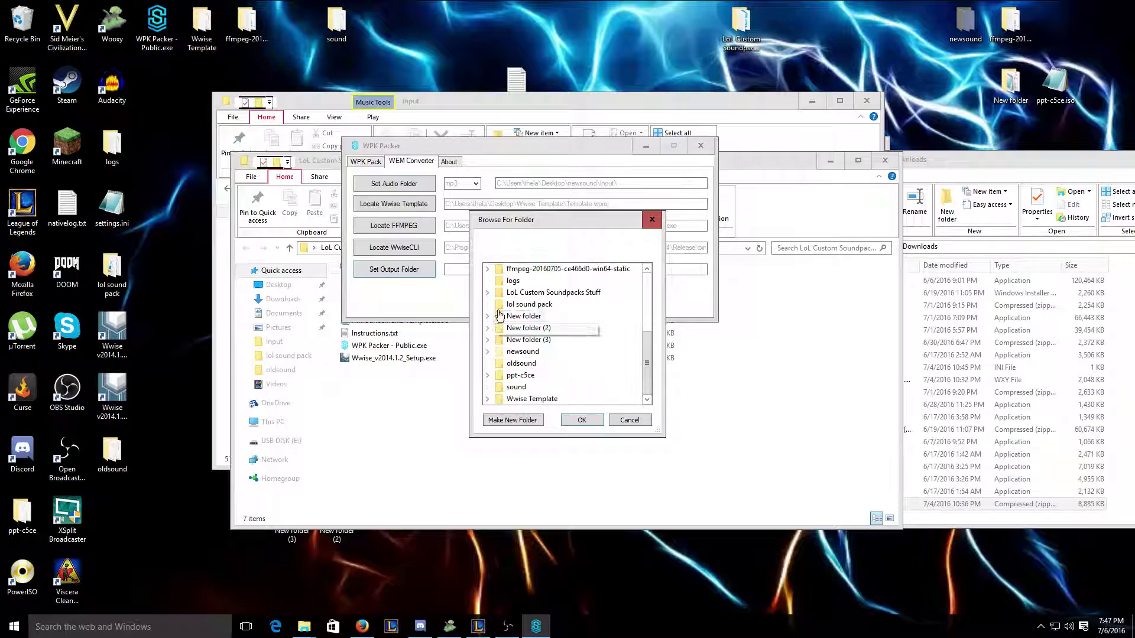
Step: Create New folder (4) on the desktop and set it as the output folder
{"action": "right_click", "coordinate": [654, 14]}
{"action": "mouse_move", "coordinate": [696, 150]}
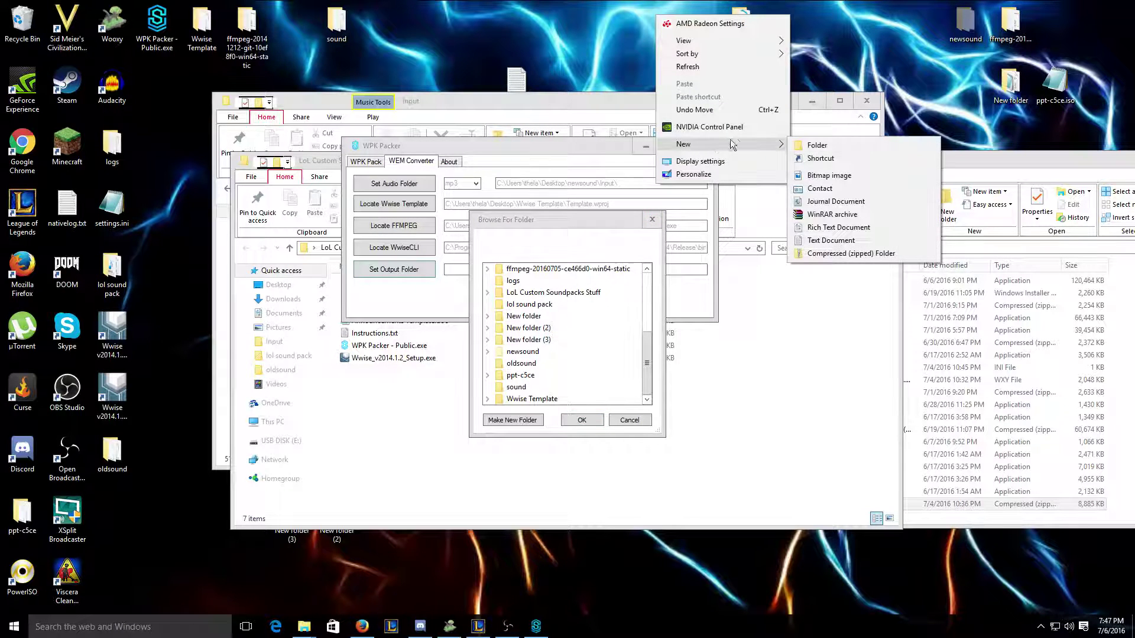
{"action": "left_click", "coordinate": [810, 145]}
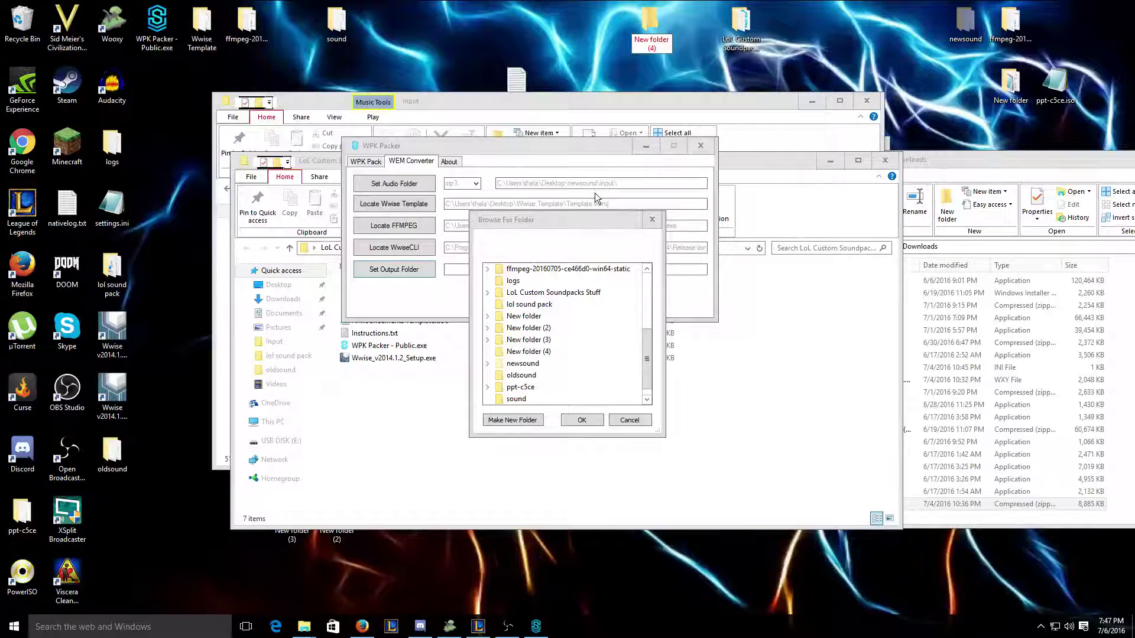
{"action": "left_click", "coordinate": [515, 352]}
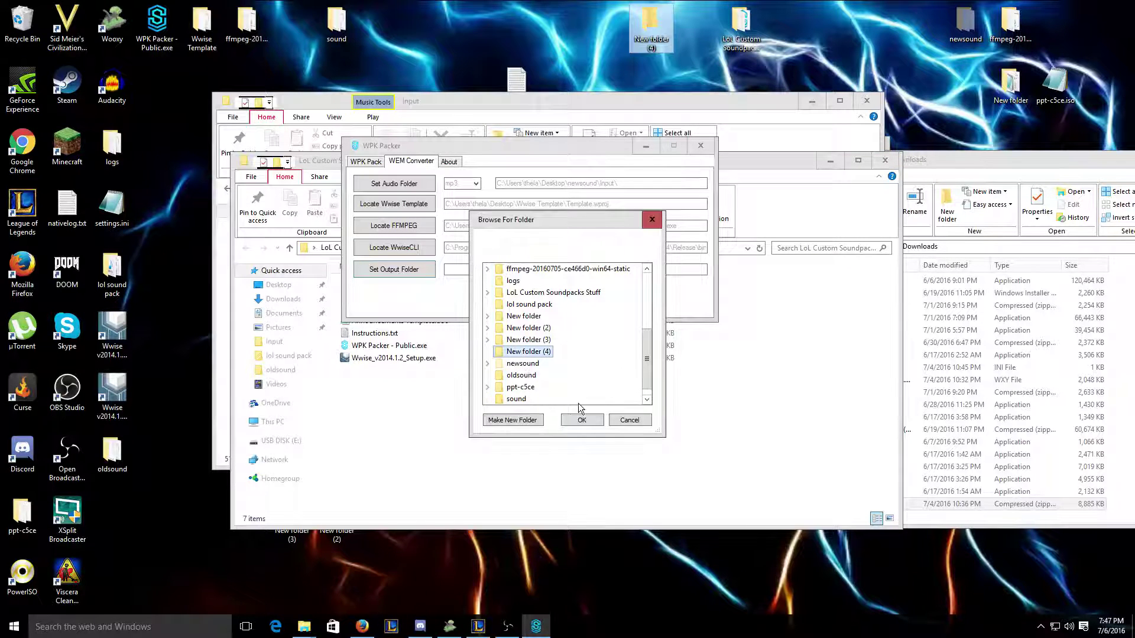
{"action": "left_click", "coordinate": [580, 421]}
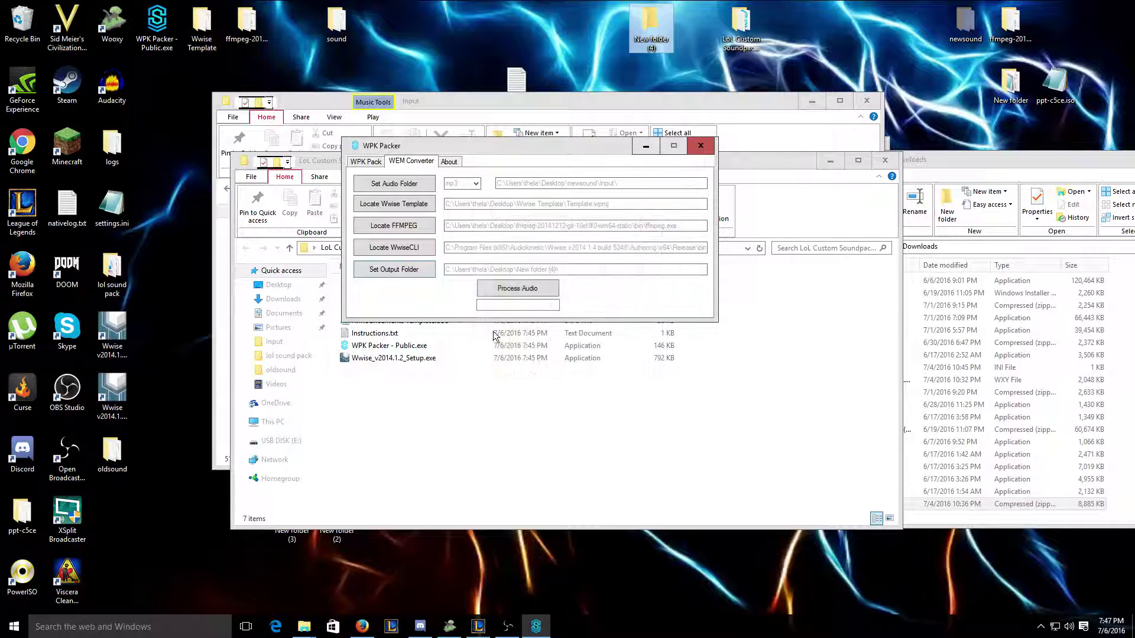
Step: Run Process Audio to convert the mp3 clips into WEM files in New folder (4)
{"action": "left_click", "coordinate": [514, 298]}
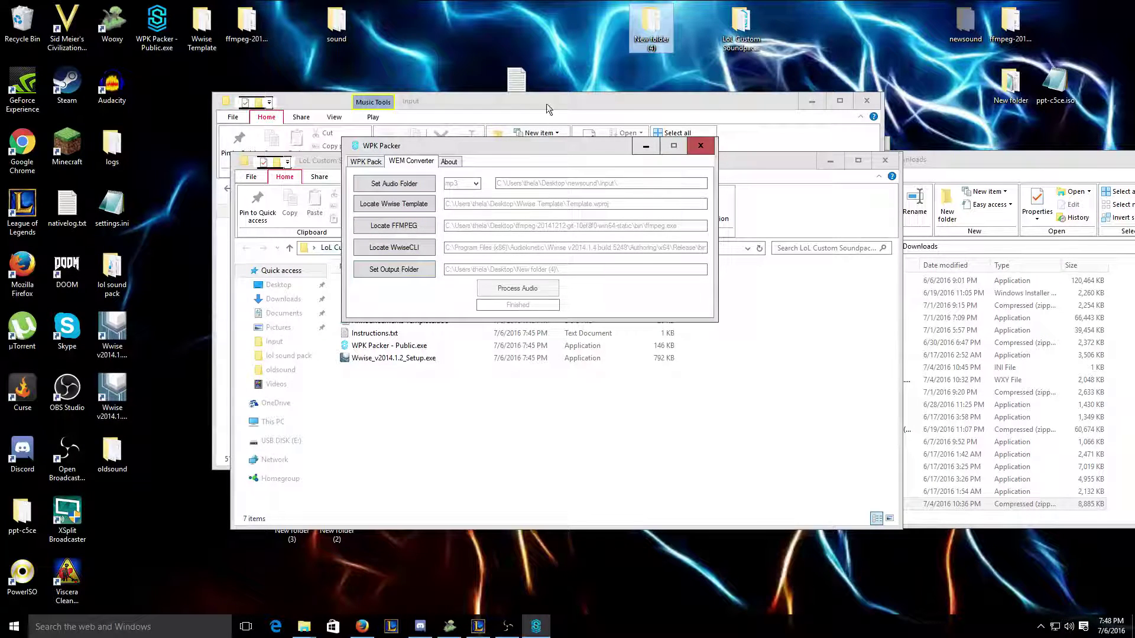
Step: Review the 51 converted WEM files in New folder (4), open Lol VO Backup, and launch Wooxy
{"action": "double_click", "coordinate": [650, 37]}
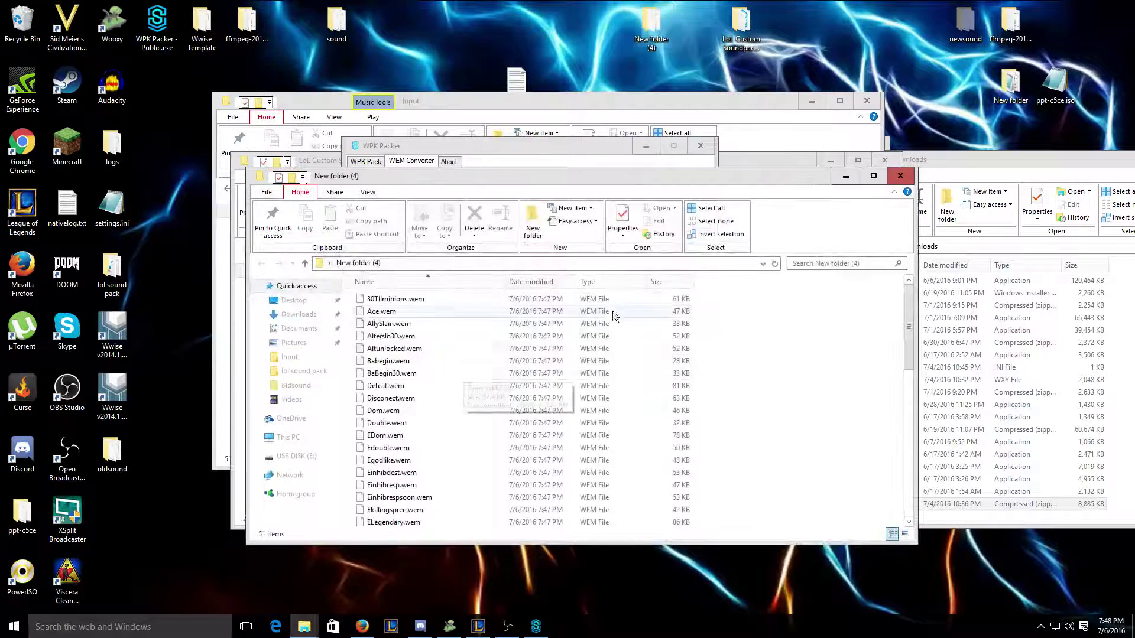
{"action": "left_click_drag", "start_coordinate": [754, 298], "coordinate": [761, 409]}
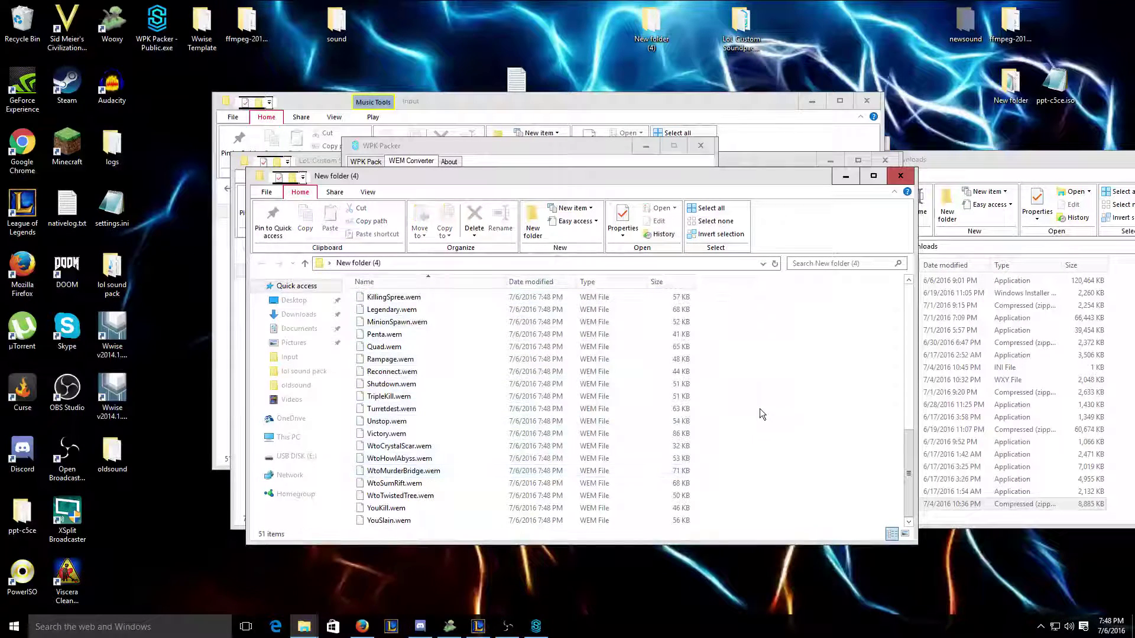
{"action": "left_click", "coordinate": [381, 149]}
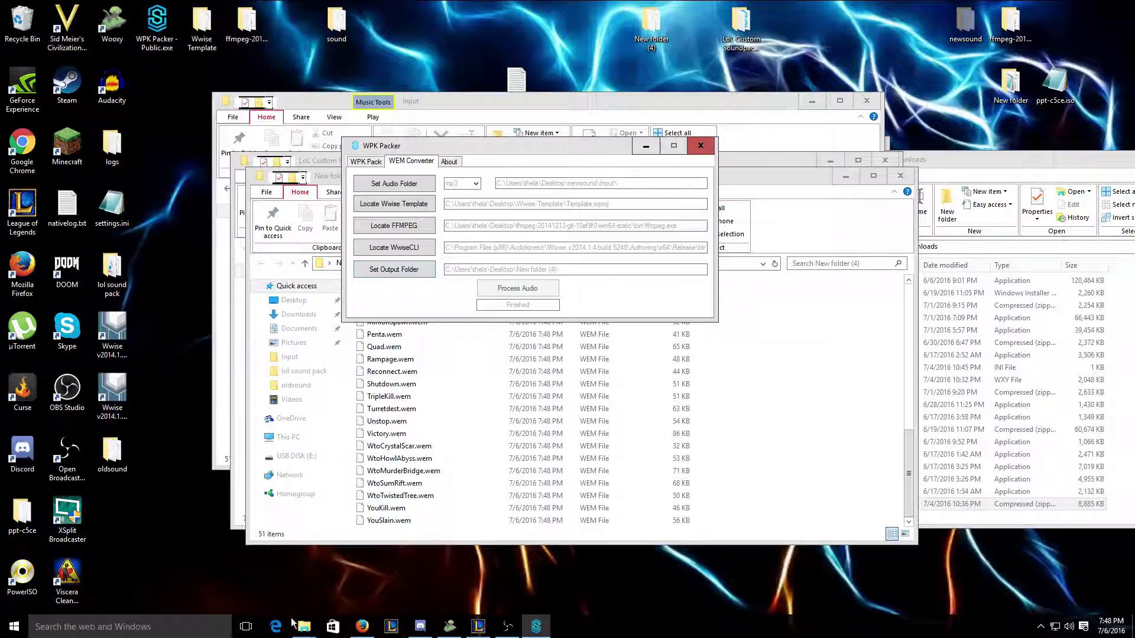
{"action": "left_click", "coordinate": [737, 160]}
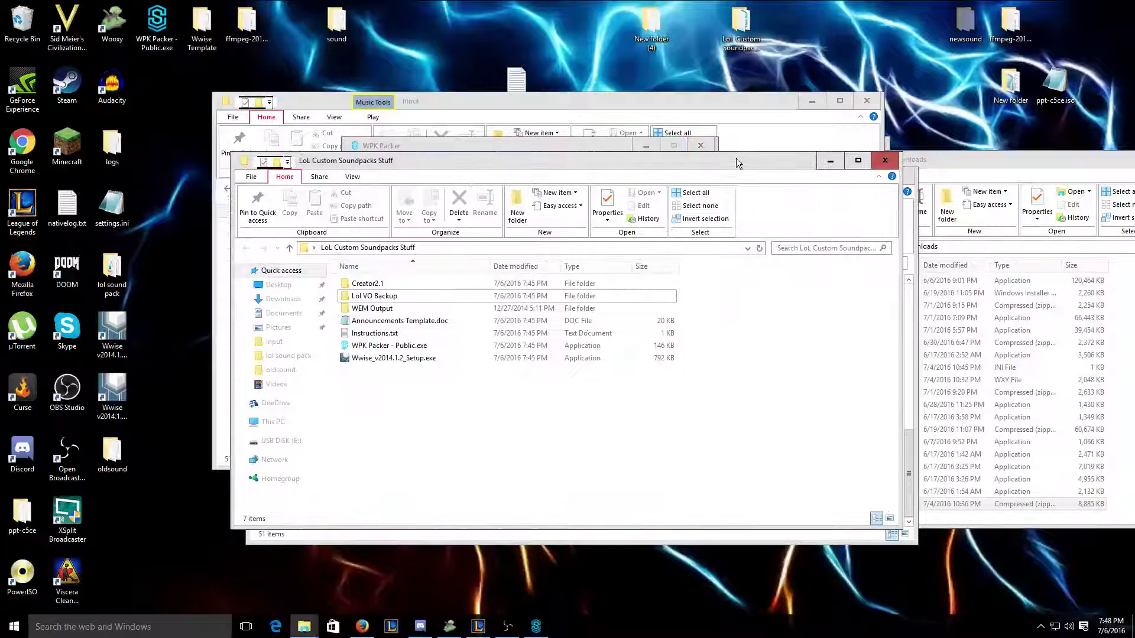
{"action": "double_click", "coordinate": [386, 294]}
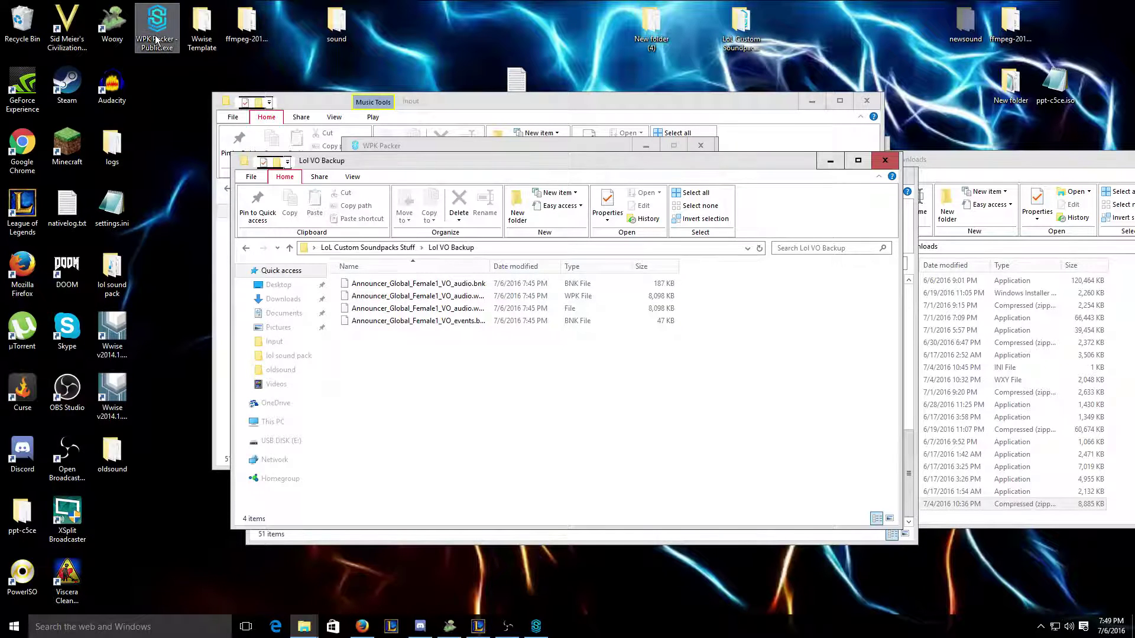
{"action": "double_click", "coordinate": [113, 24]}
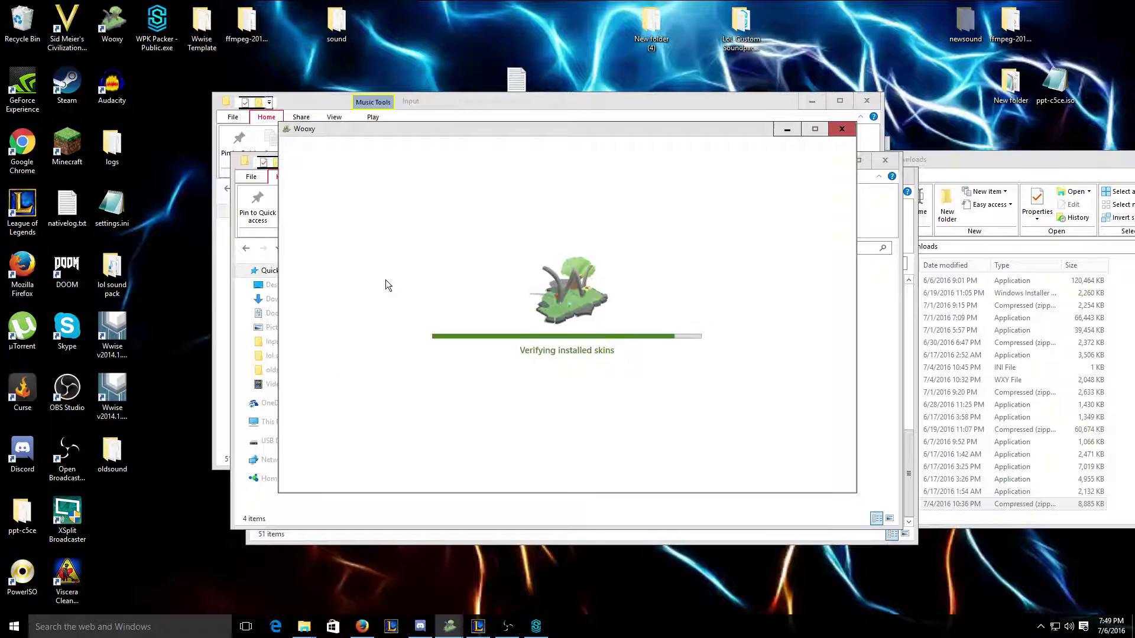
Step: Open Wooxy's Files extractor and expand lol_game_client_en_us through DATA, Sounds and Wwise
{"action": "left_click", "coordinate": [363, 268]}
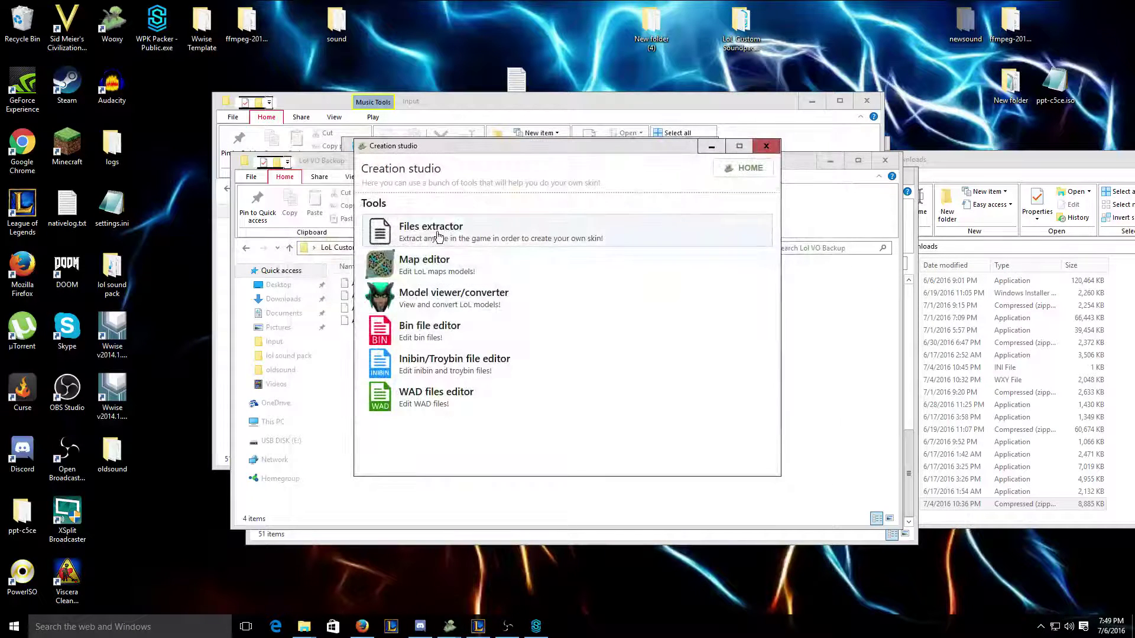
{"action": "left_click", "coordinate": [438, 237]}
{"action": "left_click", "coordinate": [364, 277]}
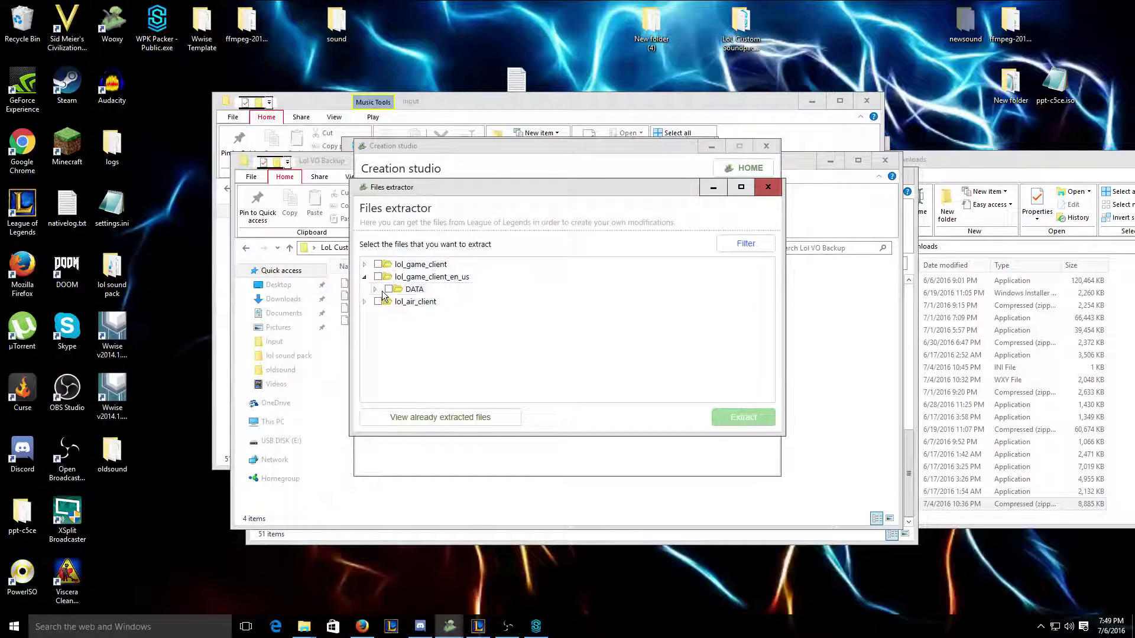
{"action": "left_click", "coordinate": [374, 289]}
{"action": "left_click", "coordinate": [385, 301]}
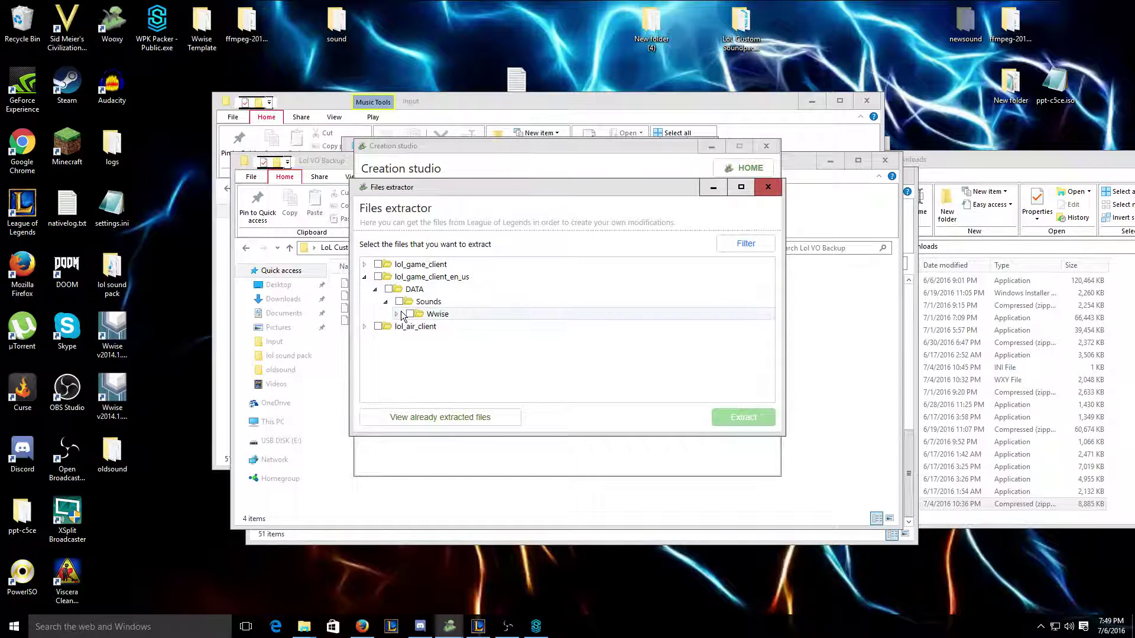
{"action": "left_click", "coordinate": [397, 314]}
Step: Expand VO > en_US > Shared to view the announcer banks, then close the extractor and Creation studio
{"action": "left_click", "coordinate": [407, 327]}
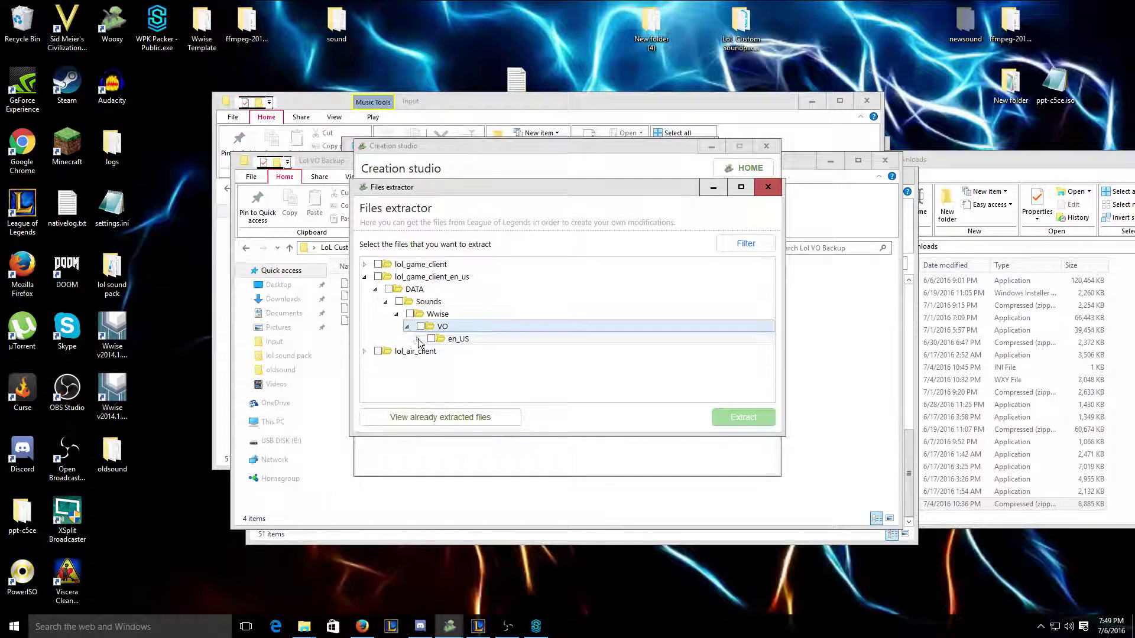
{"action": "left_click", "coordinate": [418, 339]}
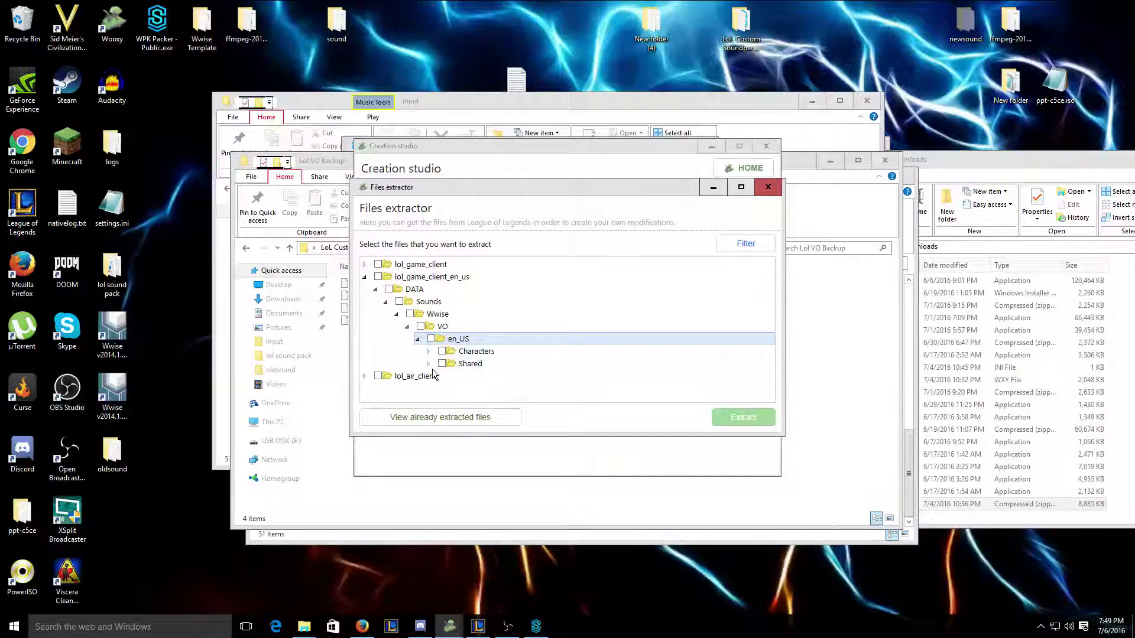
{"action": "left_click", "coordinate": [428, 363]}
{"action": "scroll", "coordinate": [453, 390], "scroll_direction": "down", "scroll_amount": 1}
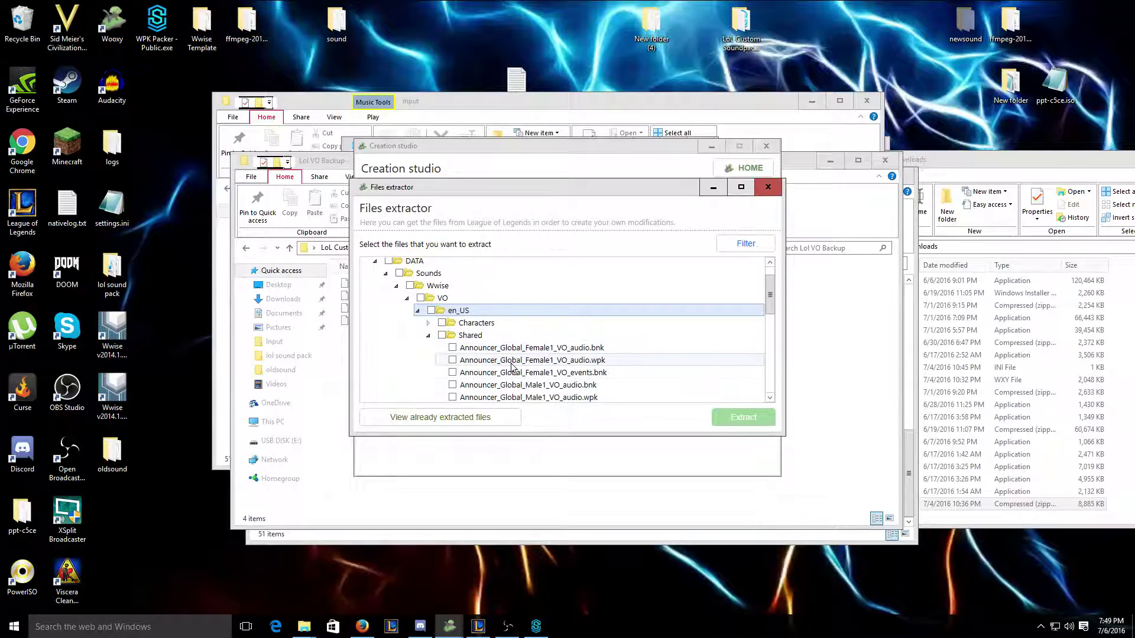
{"action": "left_click", "coordinate": [755, 187]}
{"action": "left_click", "coordinate": [712, 148]}
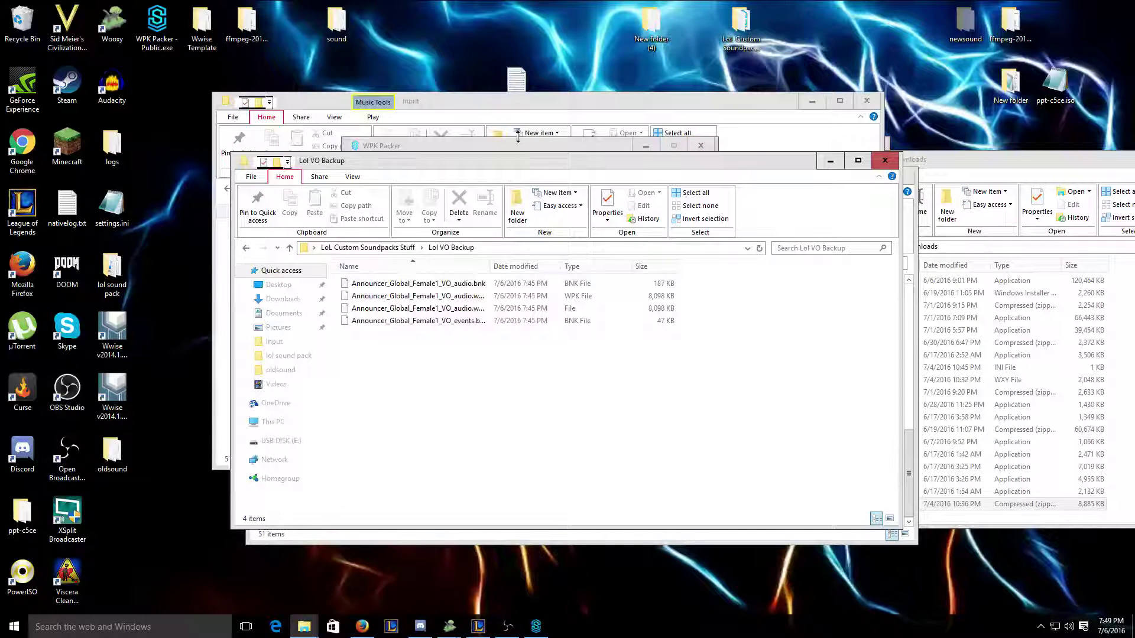
Step: Start Open WPK from WPK Packer's WPK Pack tab and copy the Lol VO Backup folder path
{"action": "left_click_drag", "start_coordinate": [423, 156], "coordinate": [765, 177]}
{"action": "left_click", "coordinate": [428, 150]}
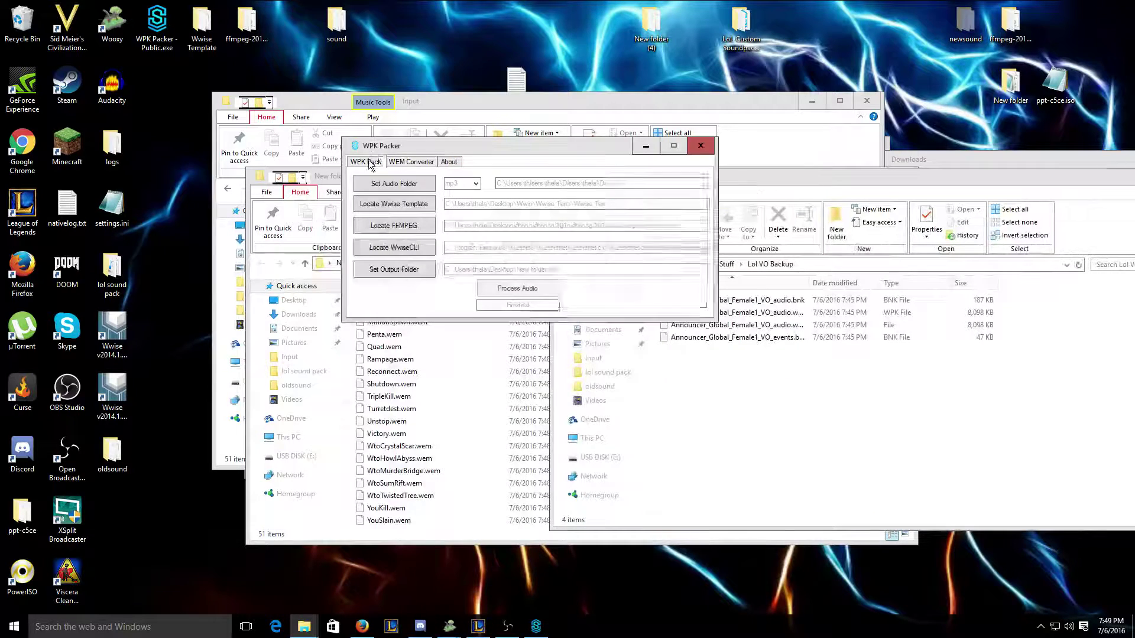
{"action": "left_click", "coordinate": [366, 161]}
{"action": "left_click", "coordinate": [405, 180]}
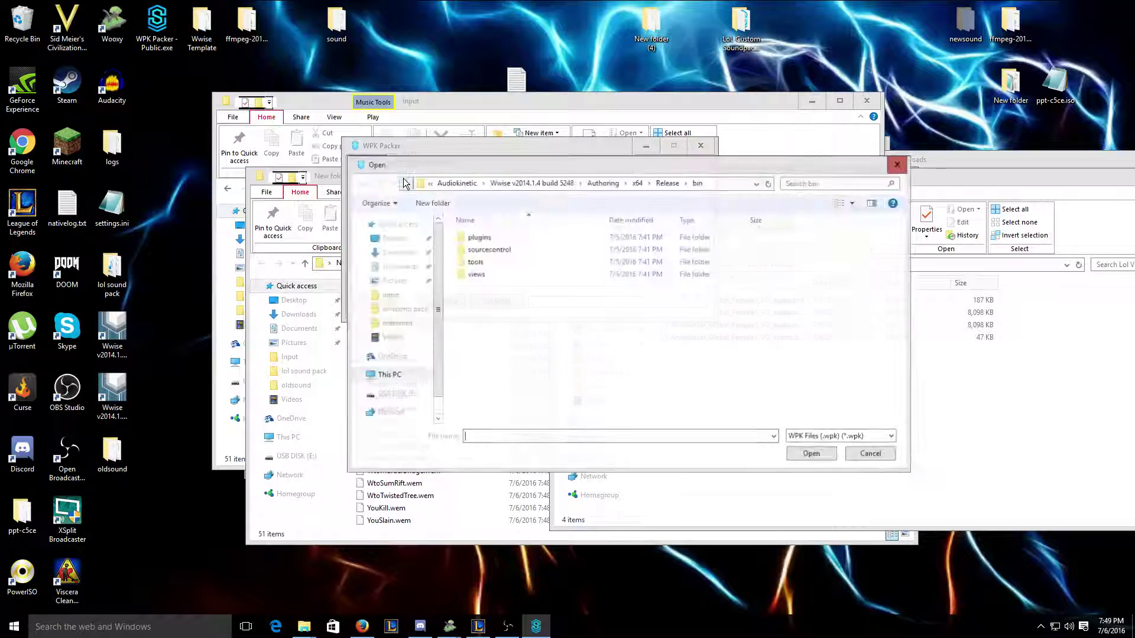
{"action": "left_click", "coordinate": [920, 264]}
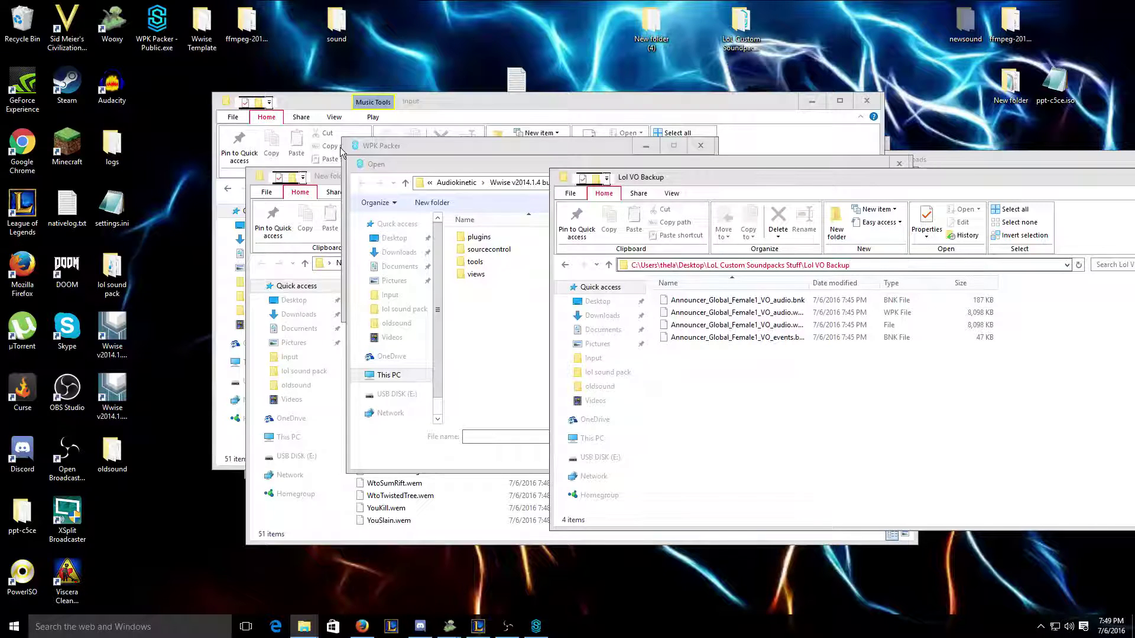
{"action": "left_click", "coordinate": [478, 318]}
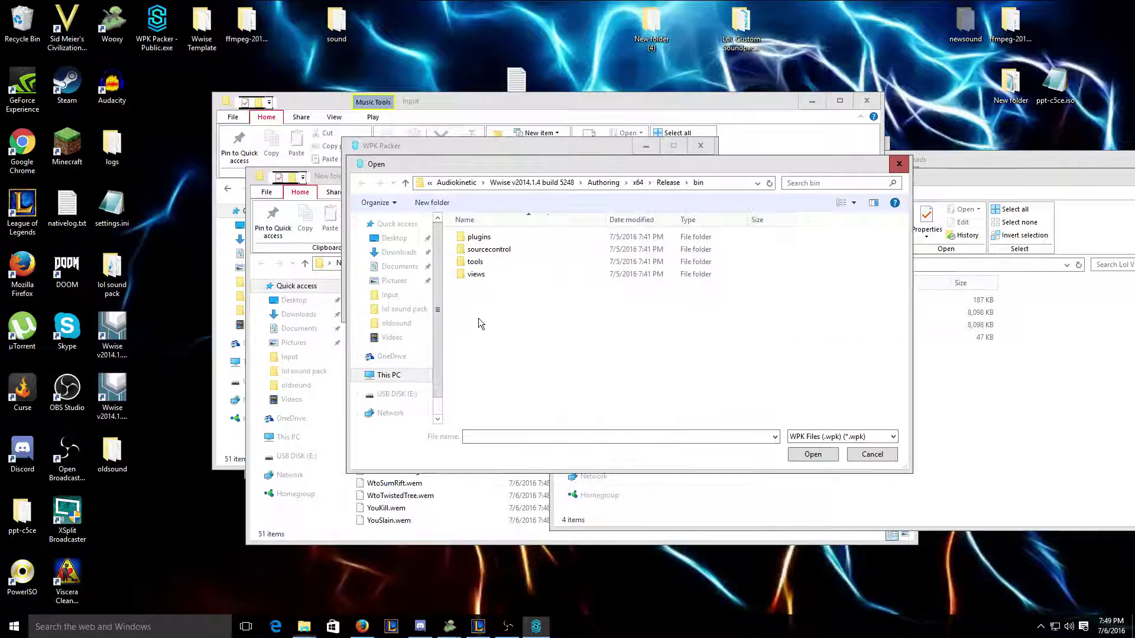
Step: Load Announcer_Global_Female1_VO_audio.wpk from Lol VO Backup and scroll its numbered .wem entries
{"action": "left_click", "coordinate": [735, 180]}
{"action": "type", "text": "C:\\Users\\cody kelley\\Desktop\\LoL Custom Soundpacks Stuff\\Lol VO Backup"}
{"action": "key", "text": "Return"}
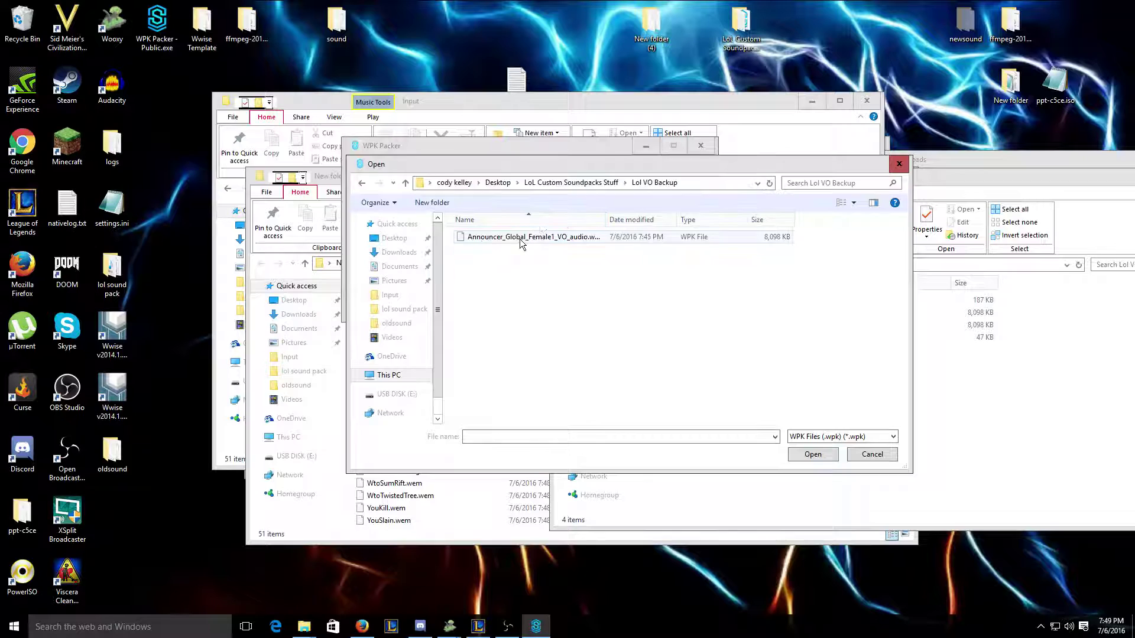
{"action": "left_click", "coordinate": [522, 237]}
{"action": "left_click", "coordinate": [807, 454]}
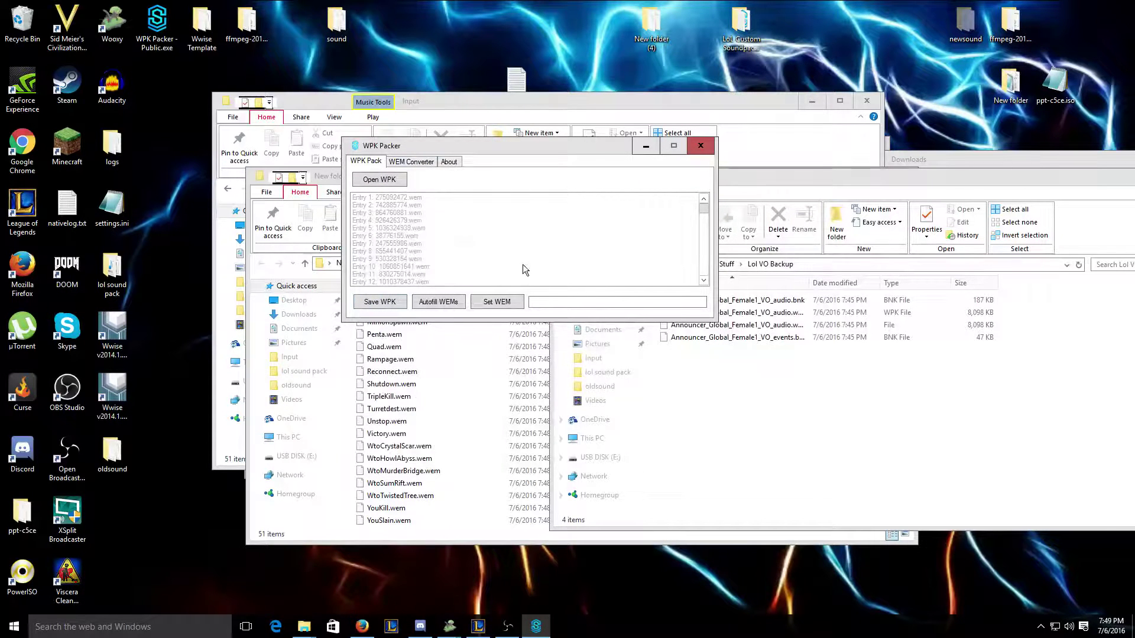
{"action": "scroll", "coordinate": [520, 281], "scroll_direction": "down", "scroll_amount": 20}
{"action": "scroll", "coordinate": [497, 204], "scroll_direction": "down", "scroll_amount": 20}
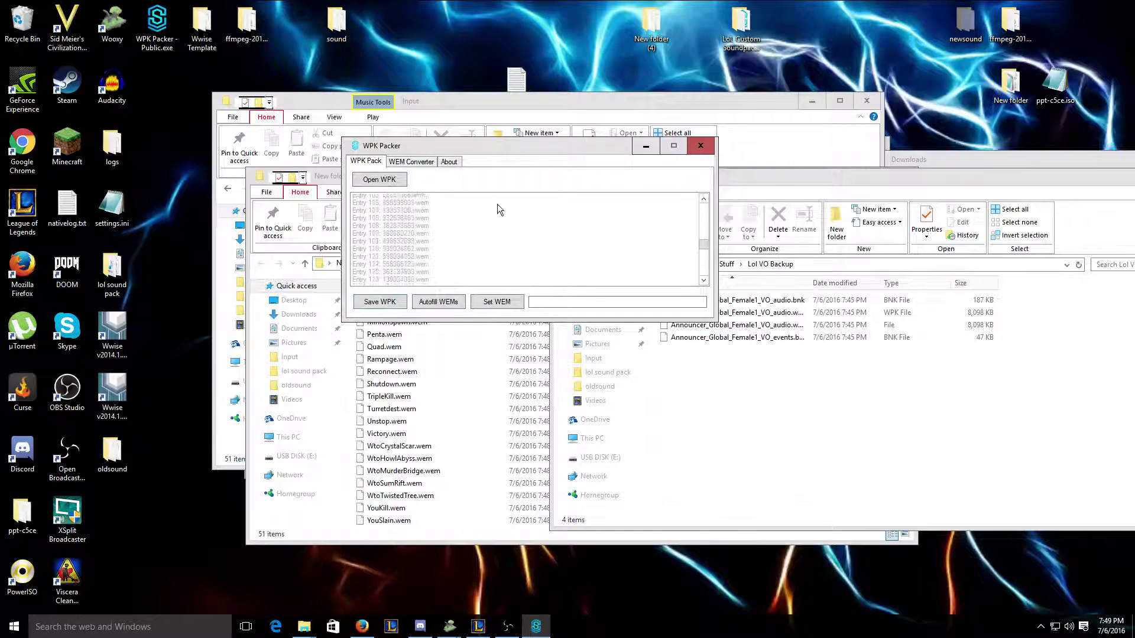
Step: Close the Creation studio and New folder (4) windows and return to the Reddit Summoner Announcer tutorial
{"action": "scroll", "coordinate": [500, 253], "scroll_direction": "up", "scroll_amount": 20}
{"action": "scroll", "coordinate": [496, 257], "scroll_direction": "up", "scroll_amount": 17}
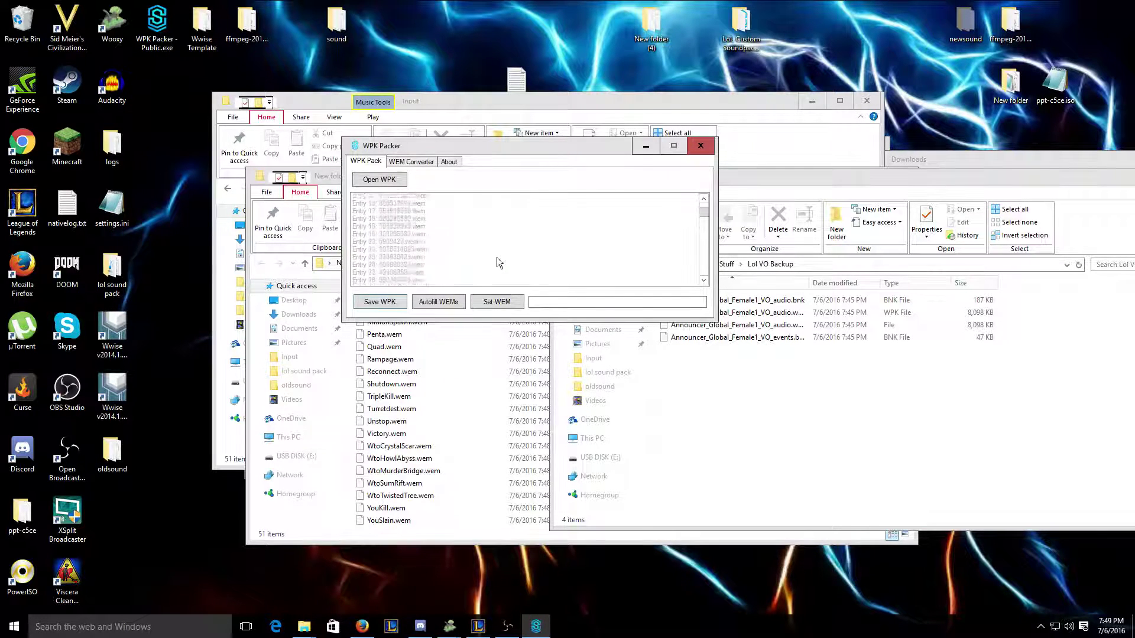
{"action": "key", "text": "alt+Tab"}
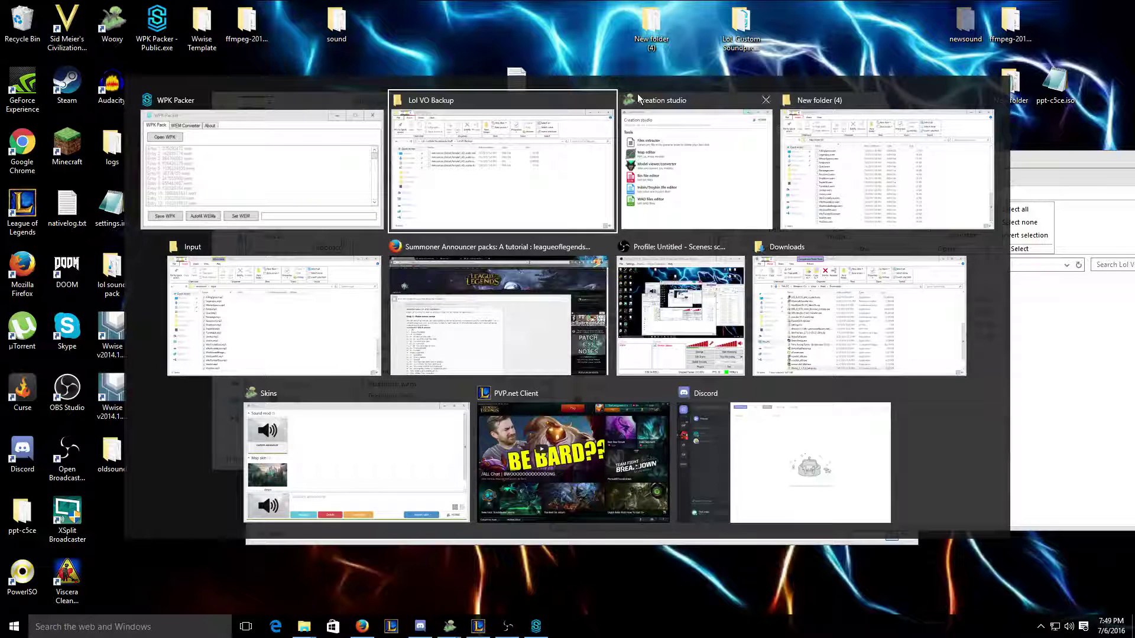
{"action": "left_click", "coordinate": [765, 101]}
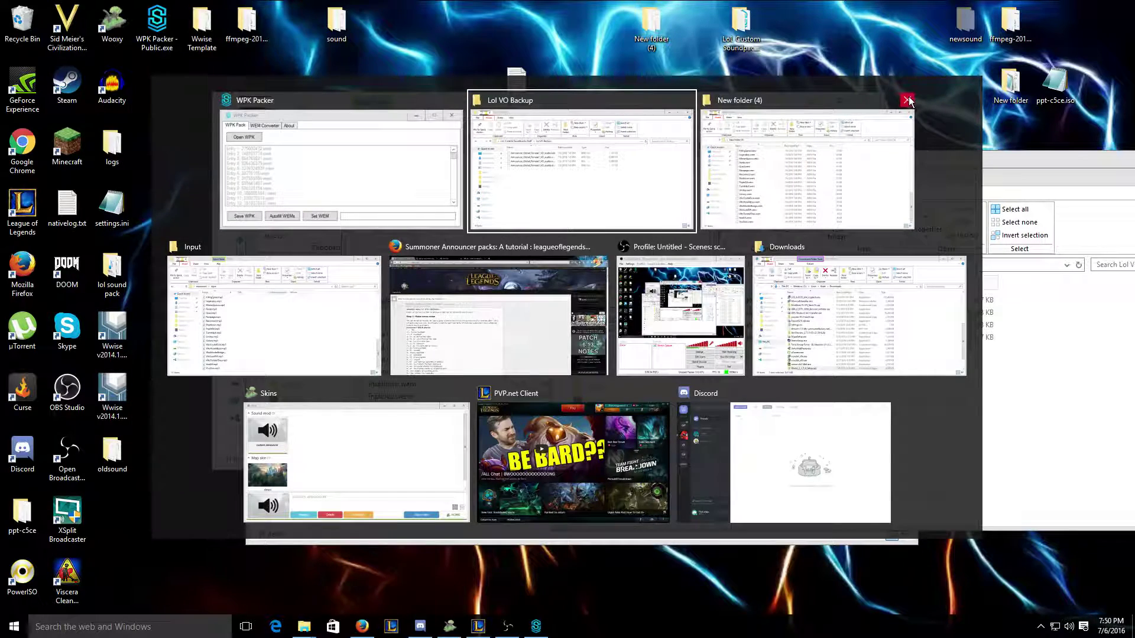
{"action": "left_click", "coordinate": [909, 99]}
{"action": "left_click", "coordinate": [507, 301]}
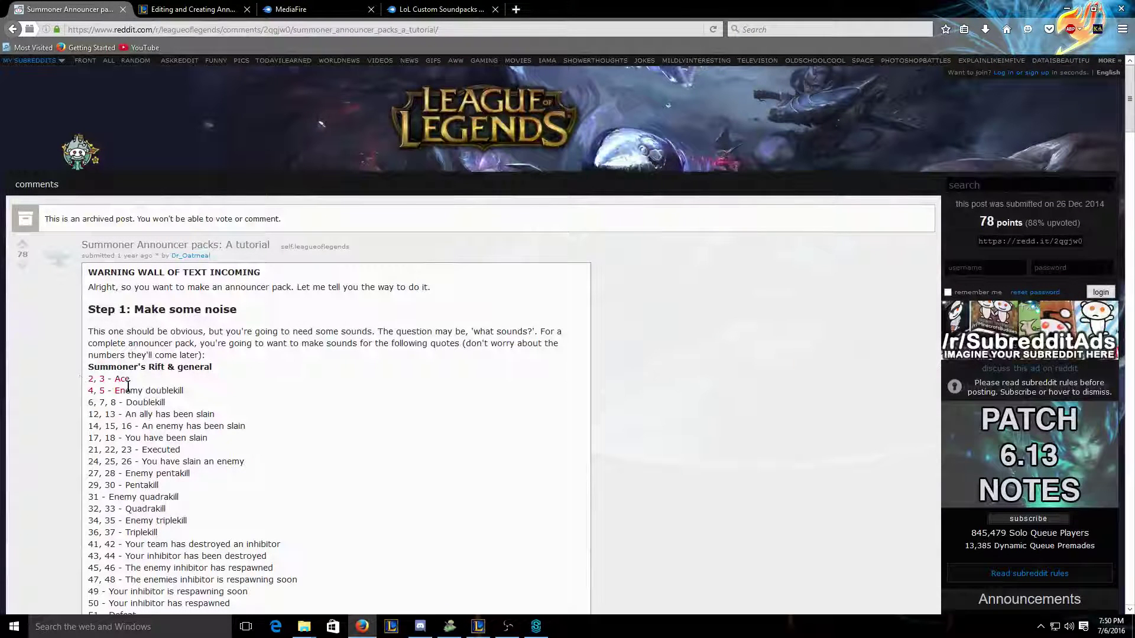
Step: Highlight the tutorial's '2, 3 - Ace' line, then bring WPK Packer back to the front
{"action": "left_click_drag", "start_coordinate": [127, 387], "coordinate": [123, 417]}
{"action": "scroll", "coordinate": [123, 419], "scroll_direction": "down", "scroll_amount": 2}
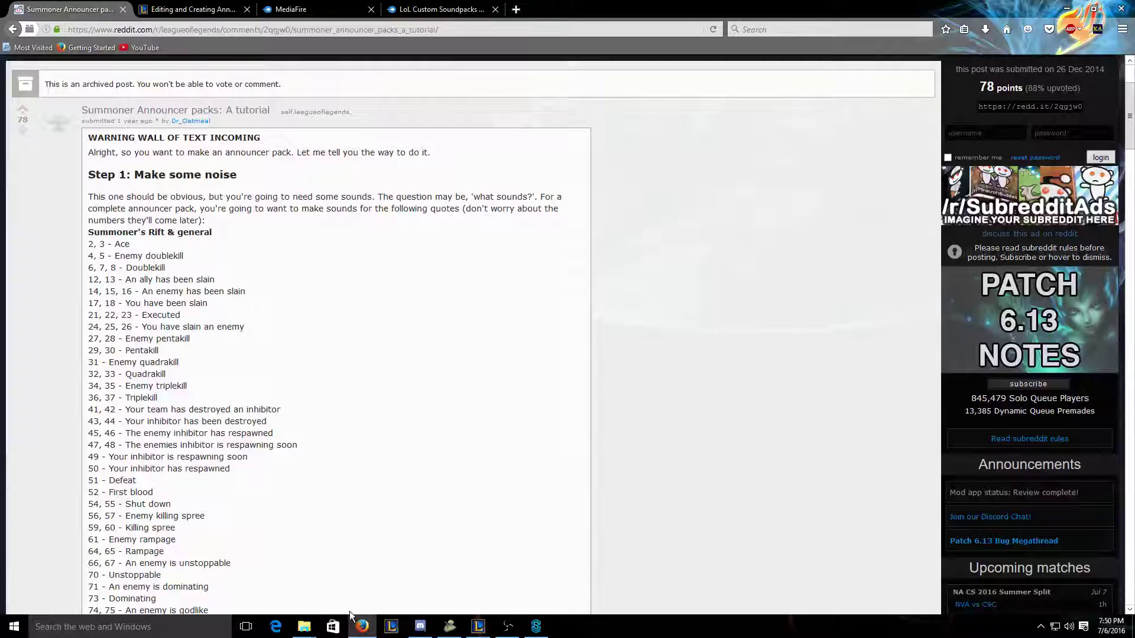
{"action": "left_click", "coordinate": [536, 626]}
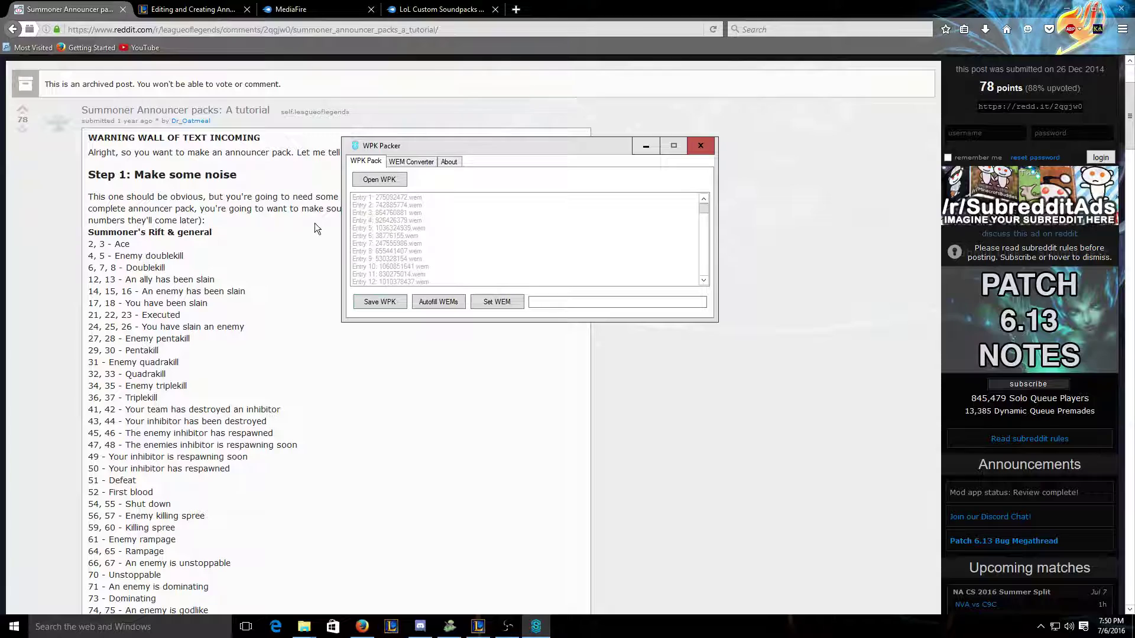
Step: Select Entry 2 and choose Ace.wem from Desktop > New folder (4), found by searching 'ace'
{"action": "left_click", "coordinate": [366, 205]}
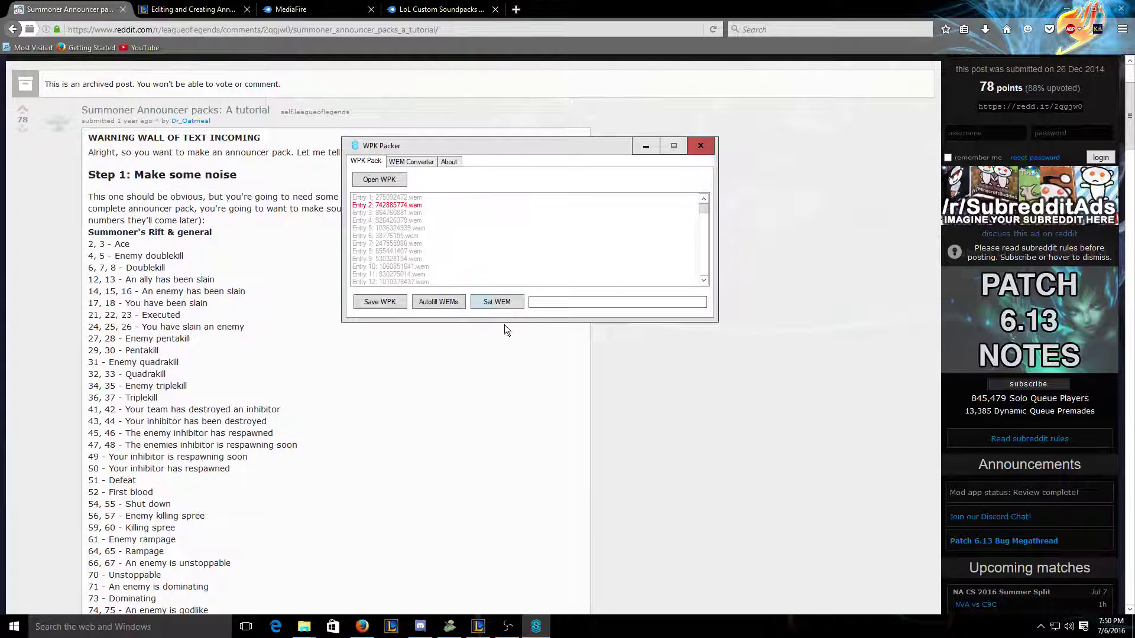
{"action": "left_click", "coordinate": [505, 306]}
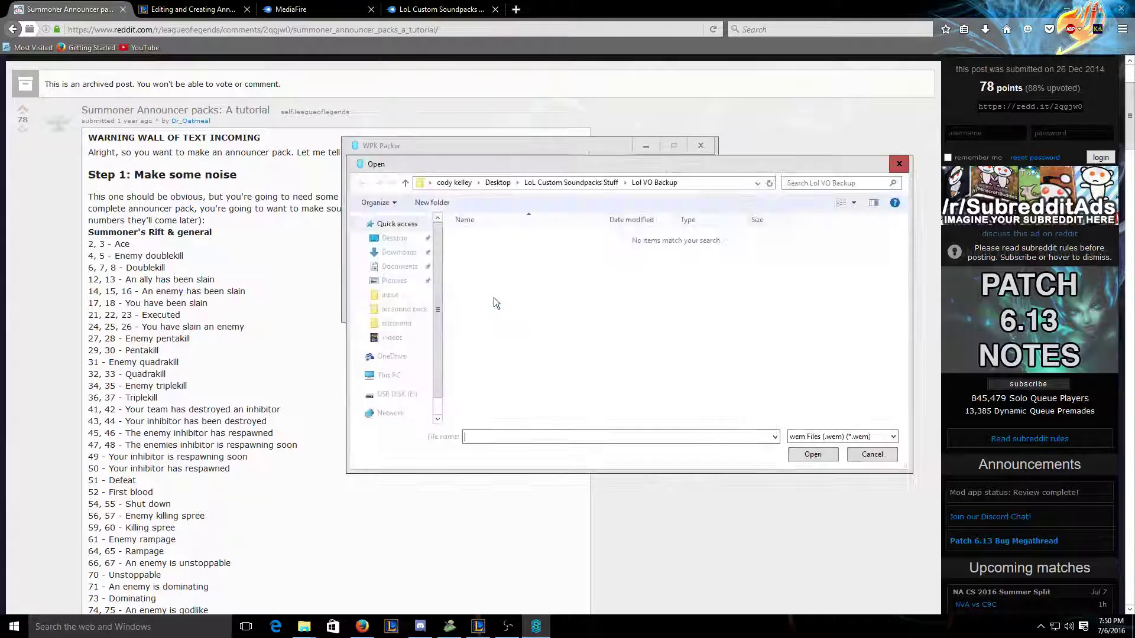
{"action": "left_click", "coordinate": [395, 237]}
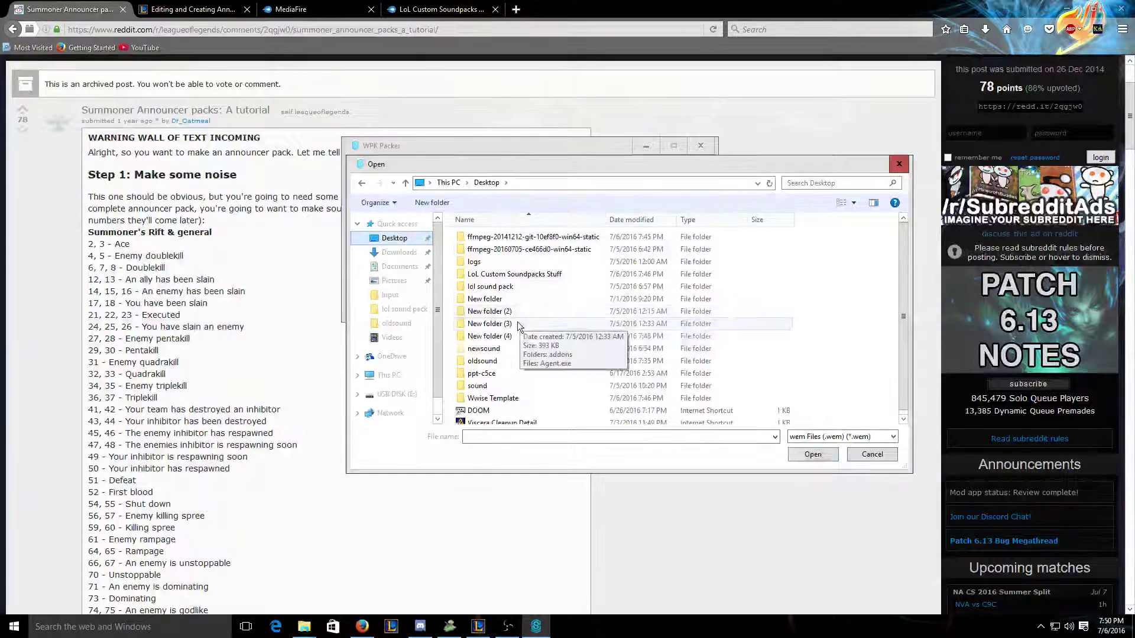
{"action": "left_click", "coordinate": [508, 340]}
{"action": "double_click", "coordinate": [509, 340]}
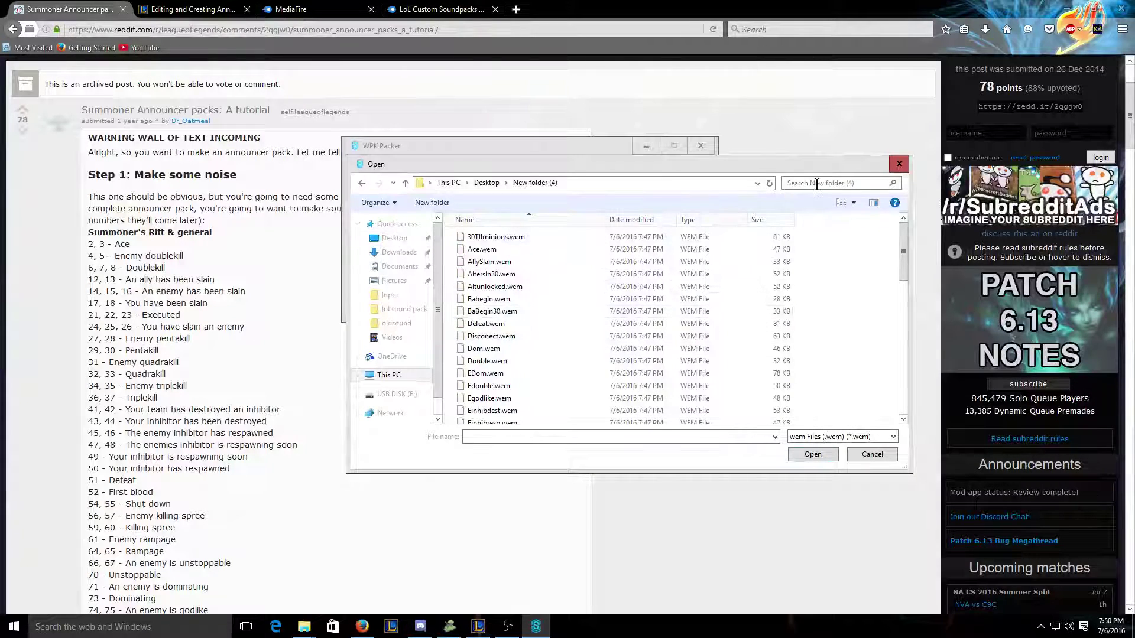
{"action": "type", "text": "ace"}
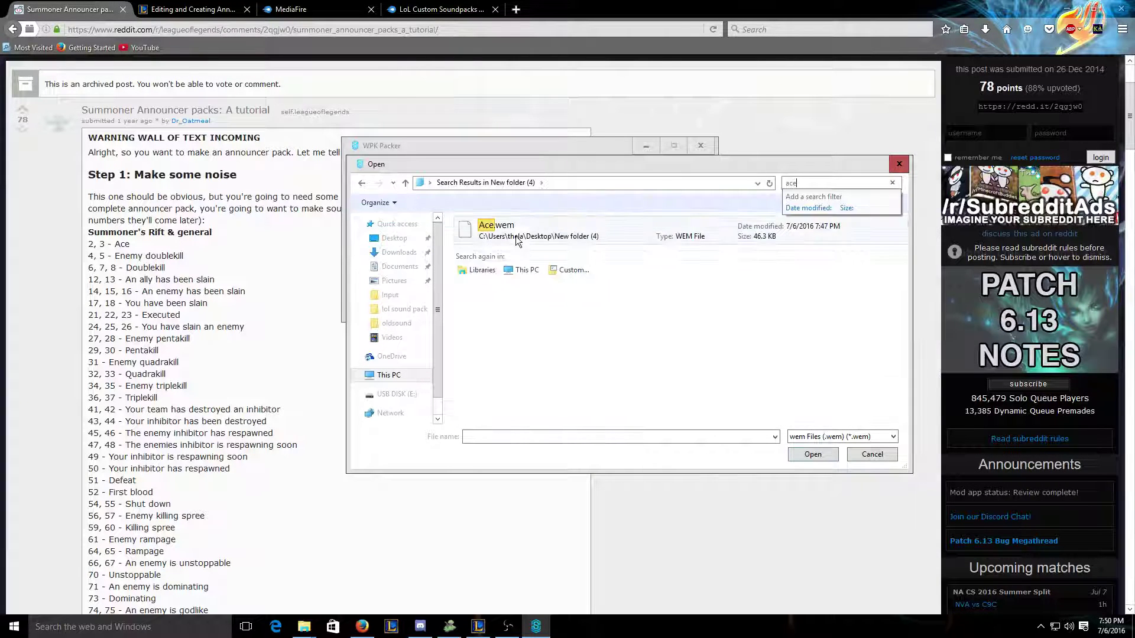
{"action": "left_click", "coordinate": [491, 233]}
Step: Confirm Ace.wem for Entry 2, save the edited announcer WPK, and close WPK Packer
{"action": "left_click", "coordinate": [805, 453]}
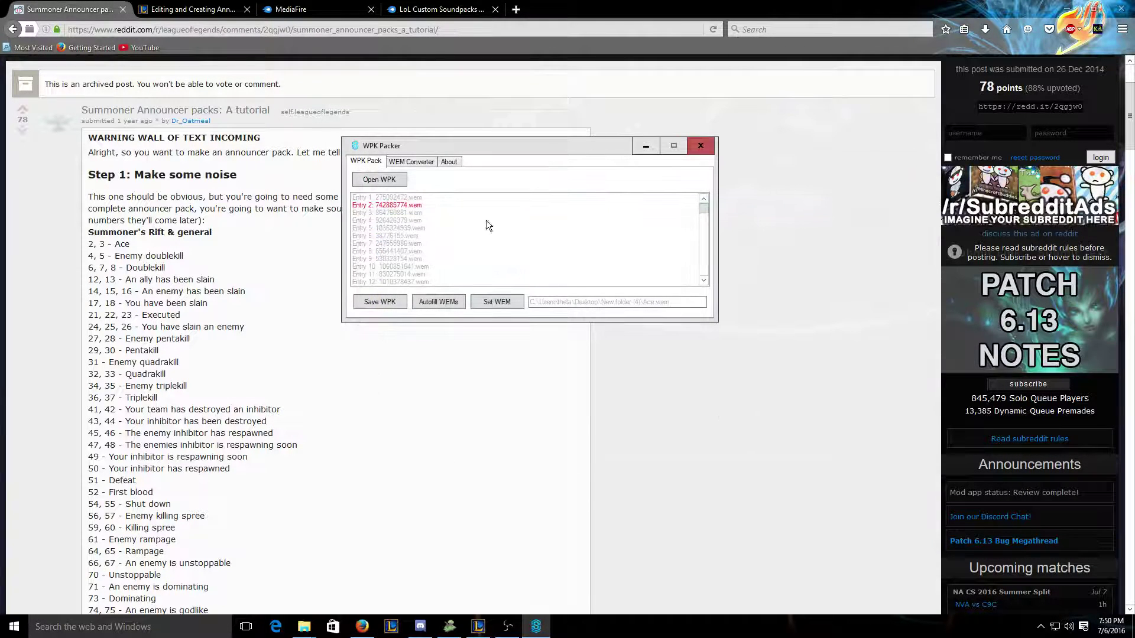
{"action": "scroll", "coordinate": [370, 243], "scroll_direction": "down", "scroll_amount": 20}
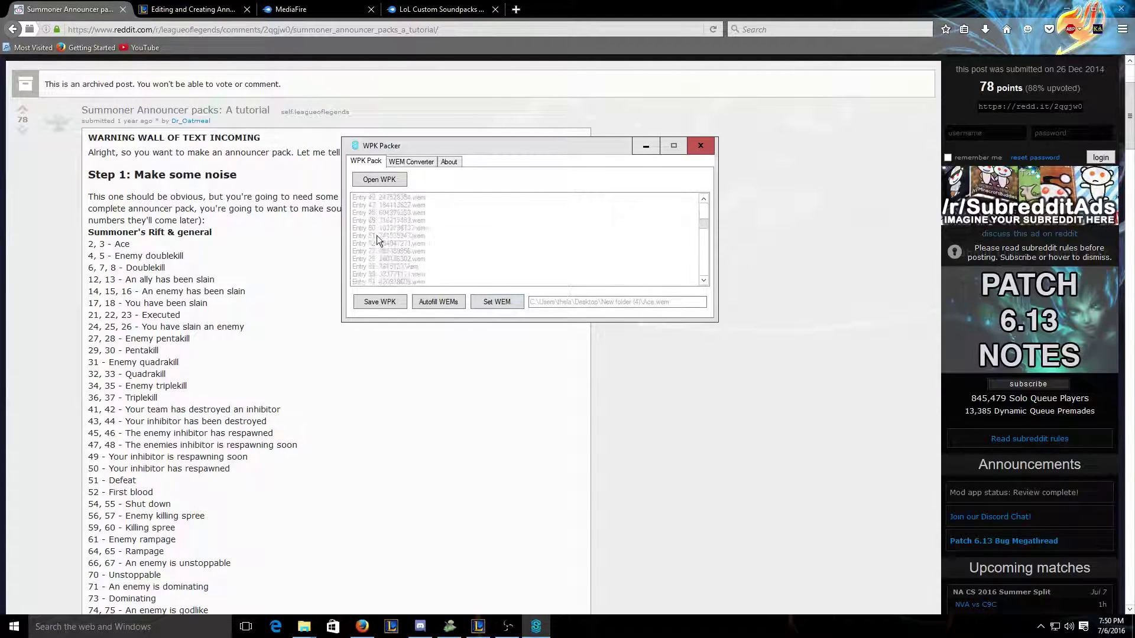
{"action": "scroll", "coordinate": [377, 235], "scroll_direction": "down", "scroll_amount": 20}
{"action": "scroll", "coordinate": [391, 244], "scroll_direction": "down", "scroll_amount": 2}
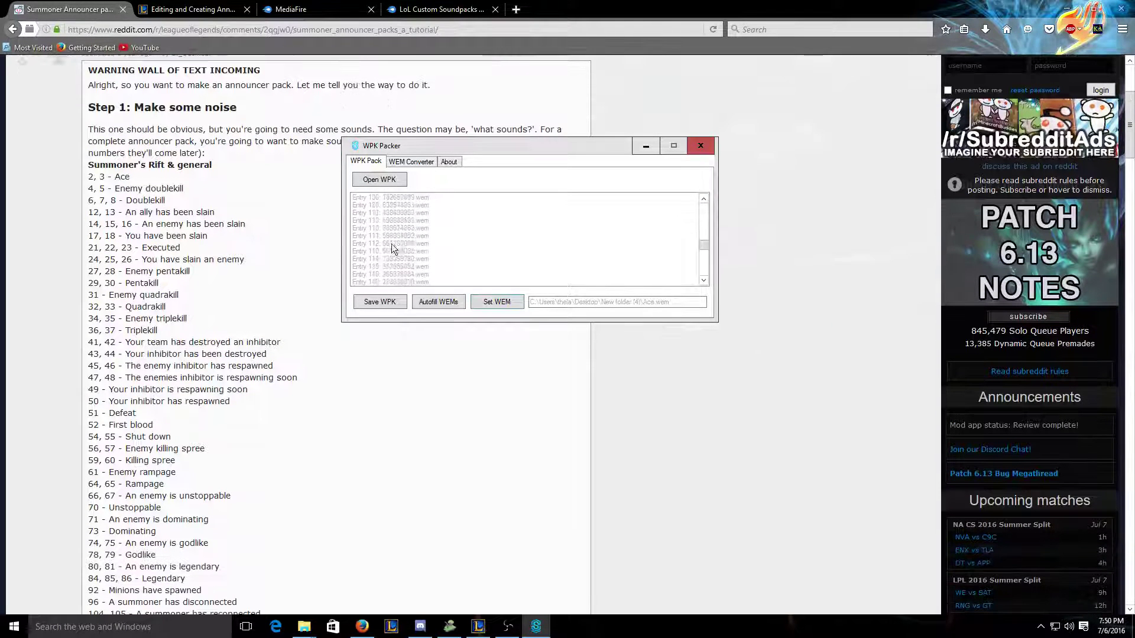
{"action": "scroll", "coordinate": [403, 232], "scroll_direction": "down", "scroll_amount": 16}
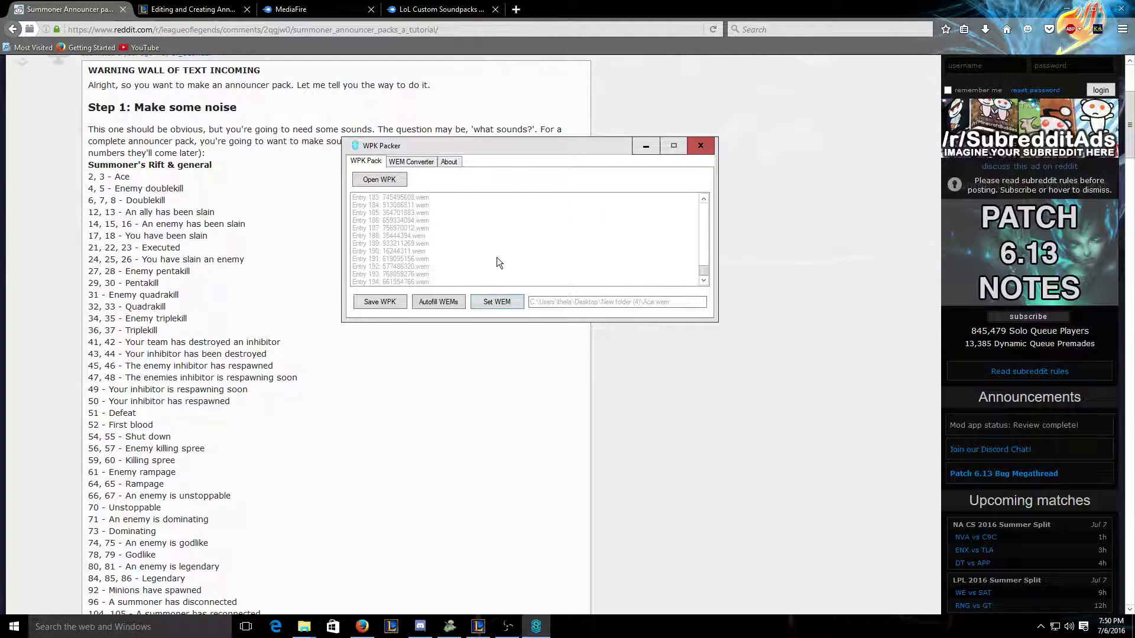
{"action": "left_click", "coordinate": [378, 312]}
{"action": "left_click", "coordinate": [708, 151]}
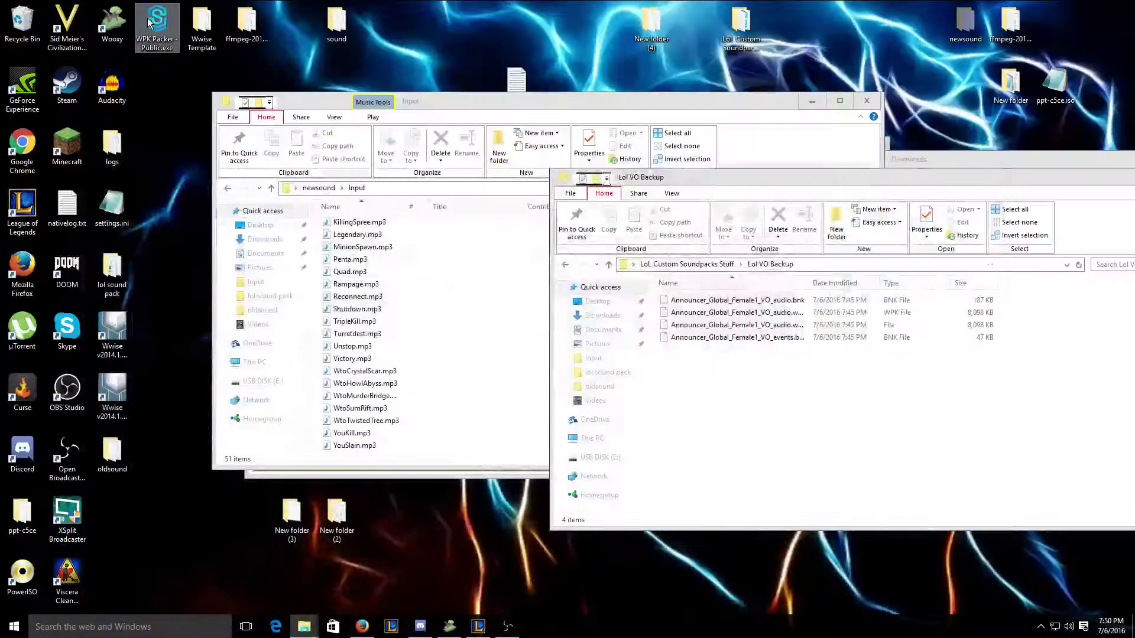
Step: Launch Wooxy and start a skin import, choosing Announcer_Global_Female1_VO_audio.wpk through Add files
{"action": "double_click", "coordinate": [114, 31]}
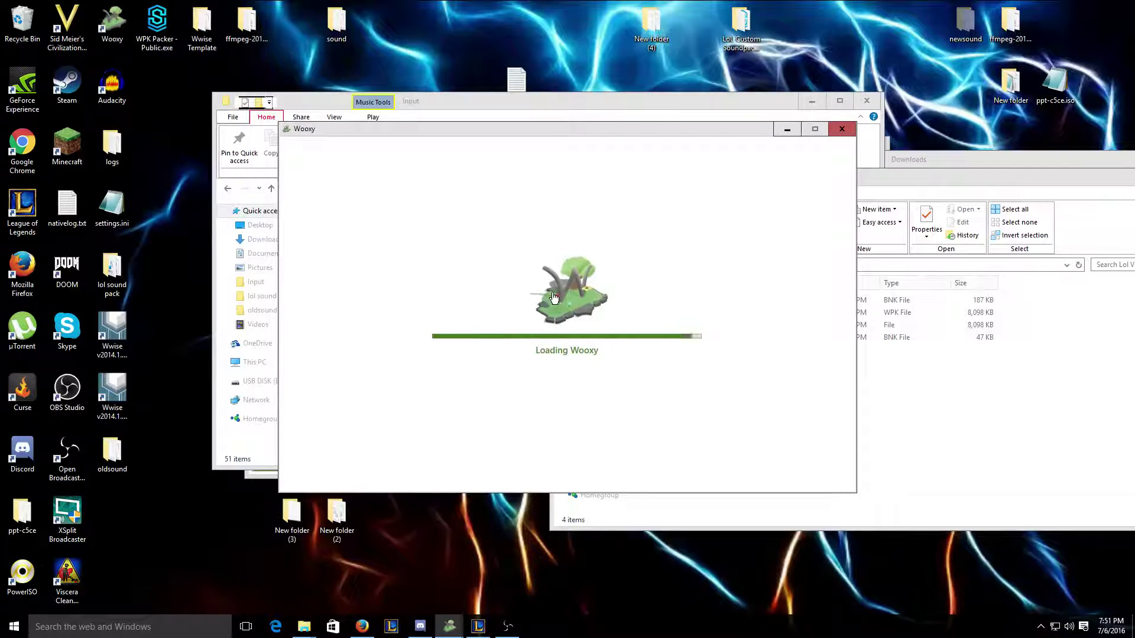
{"action": "left_click", "coordinate": [538, 281]}
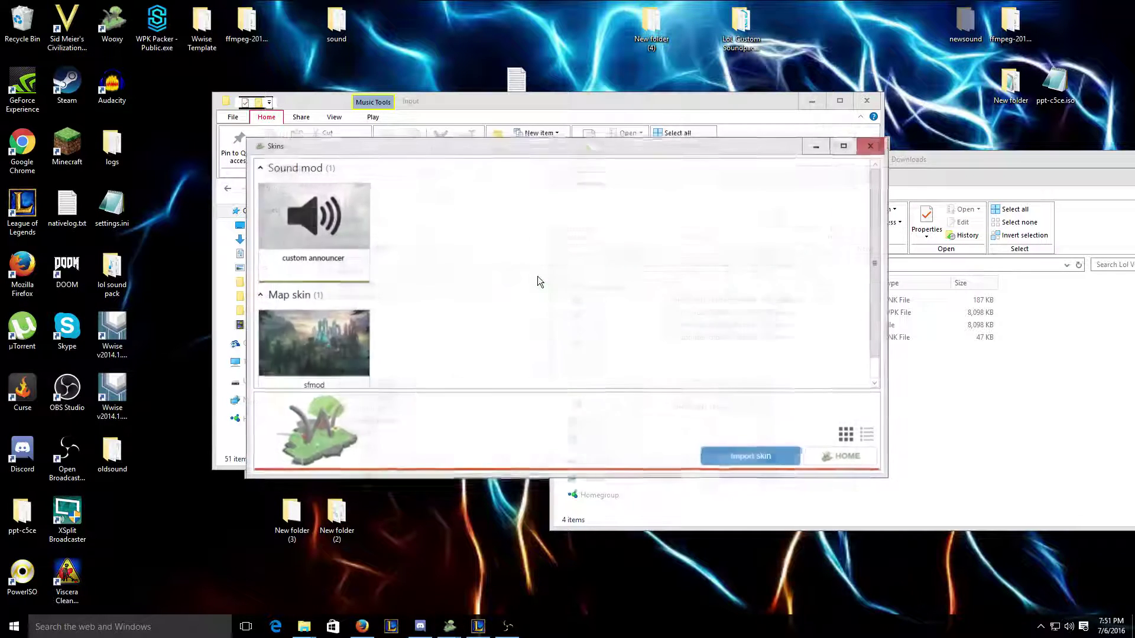
{"action": "left_click", "coordinate": [715, 452]}
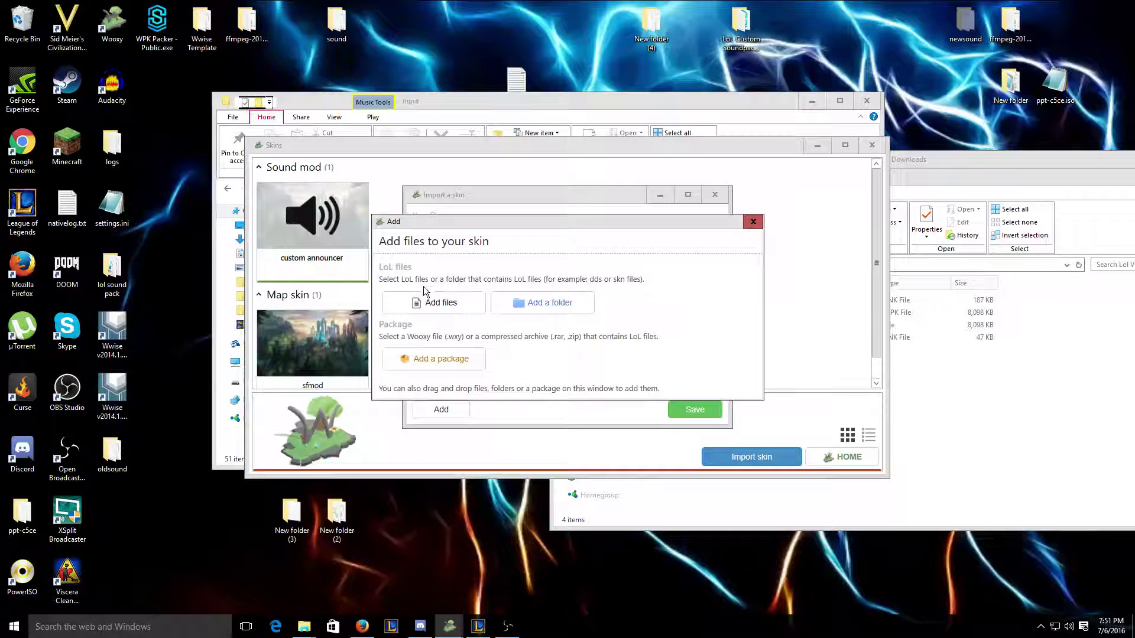
{"action": "left_click", "coordinate": [437, 302]}
{"action": "left_click", "coordinate": [537, 340]}
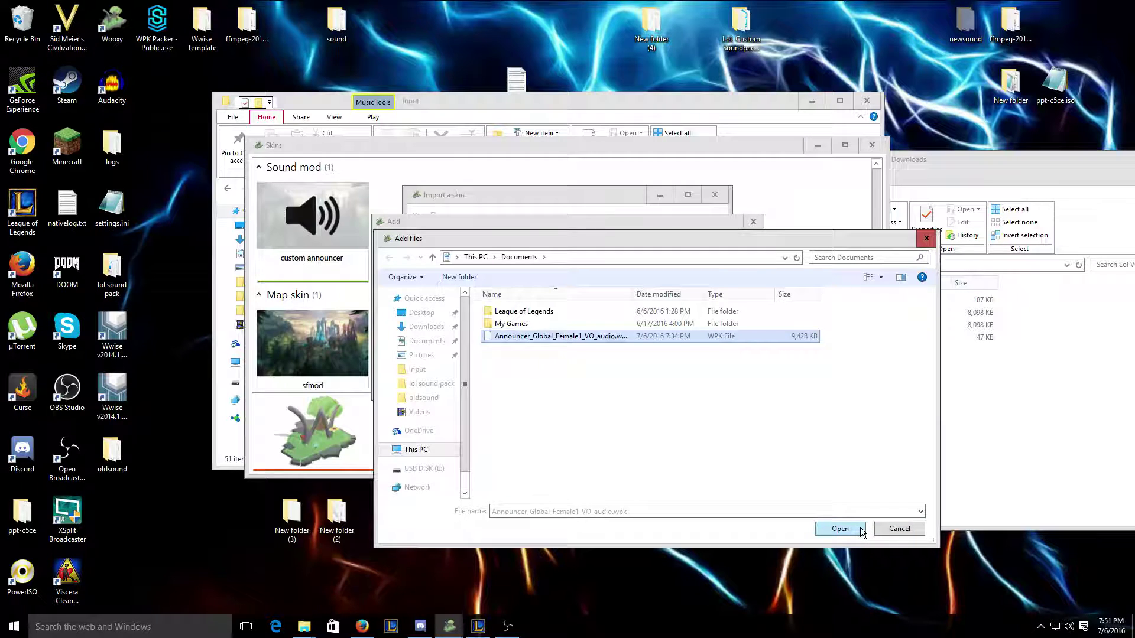
{"action": "left_click", "coordinate": [885, 529]}
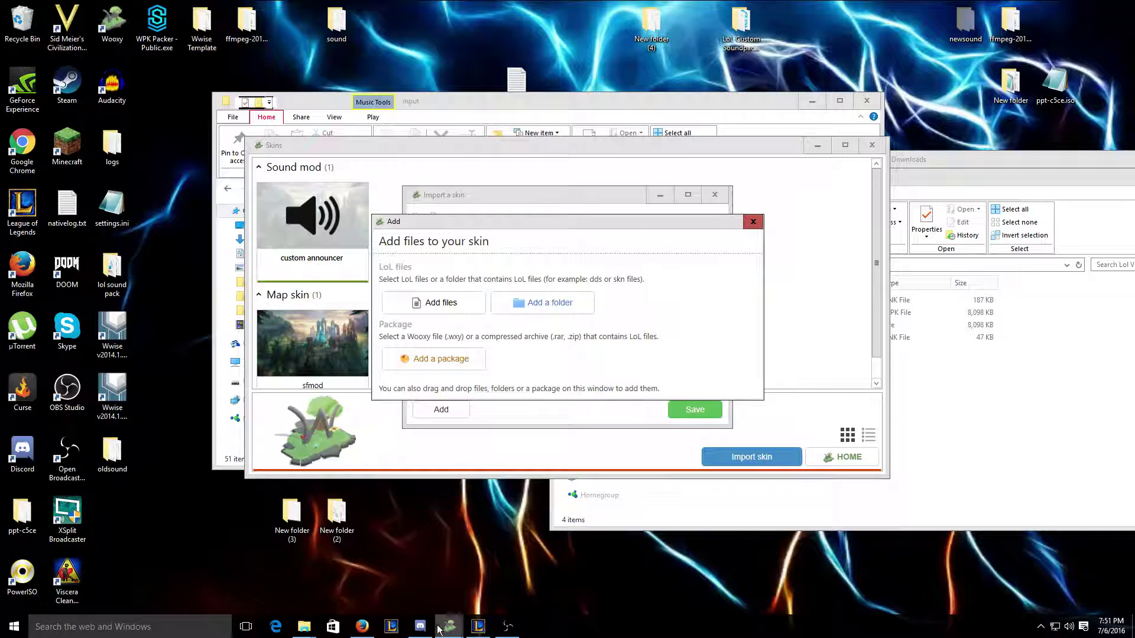
{"action": "left_click", "coordinate": [505, 628]}
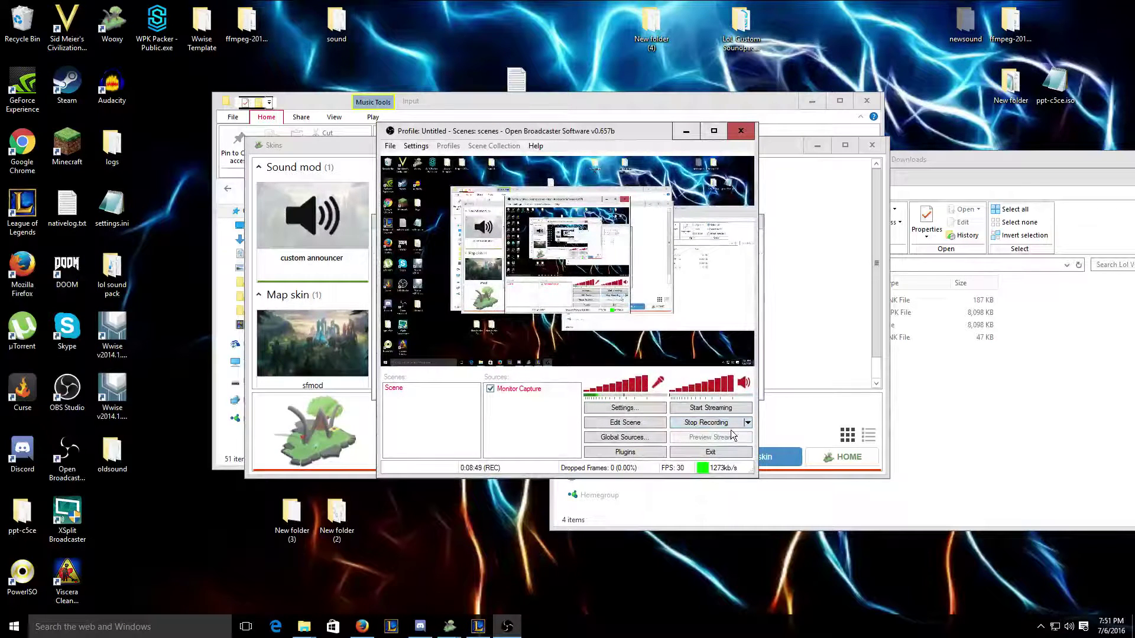
Step: Check OBS's Stop Recording options without changing them, then switch to the League of Legends client
{"action": "left_click", "coordinate": [747, 423]}
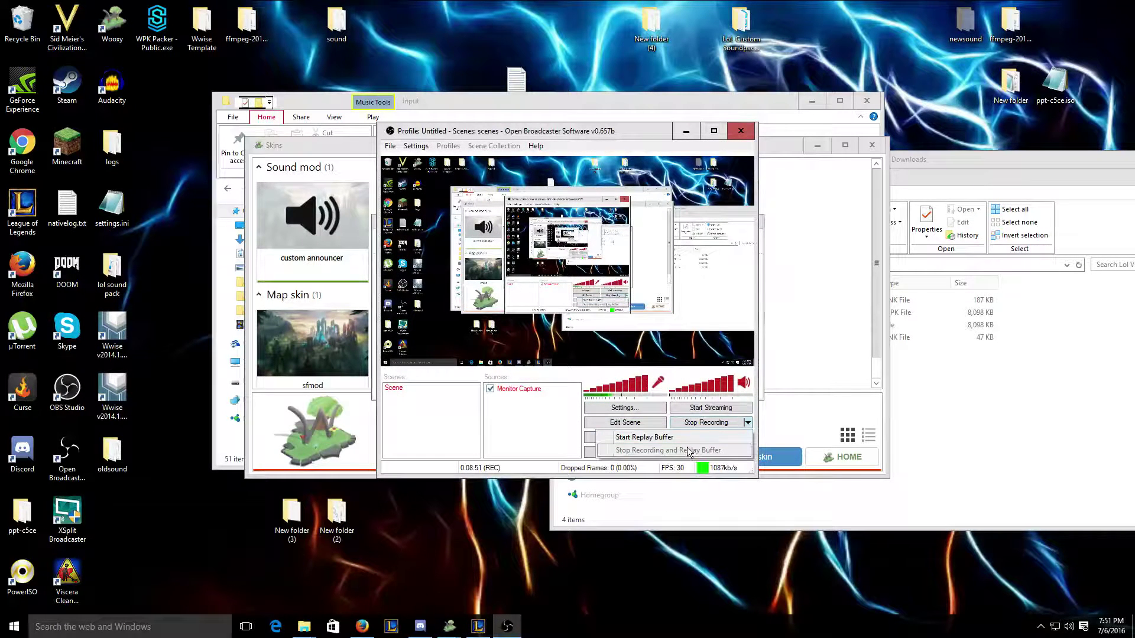
{"action": "left_click", "coordinate": [477, 456]}
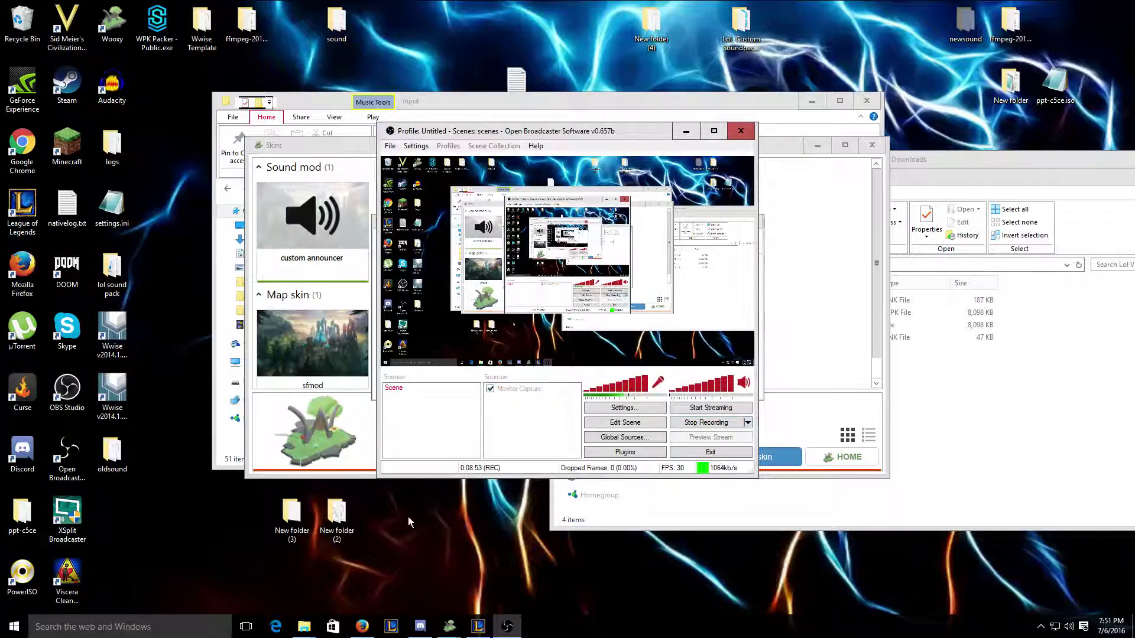
{"action": "left_click", "coordinate": [476, 627]}
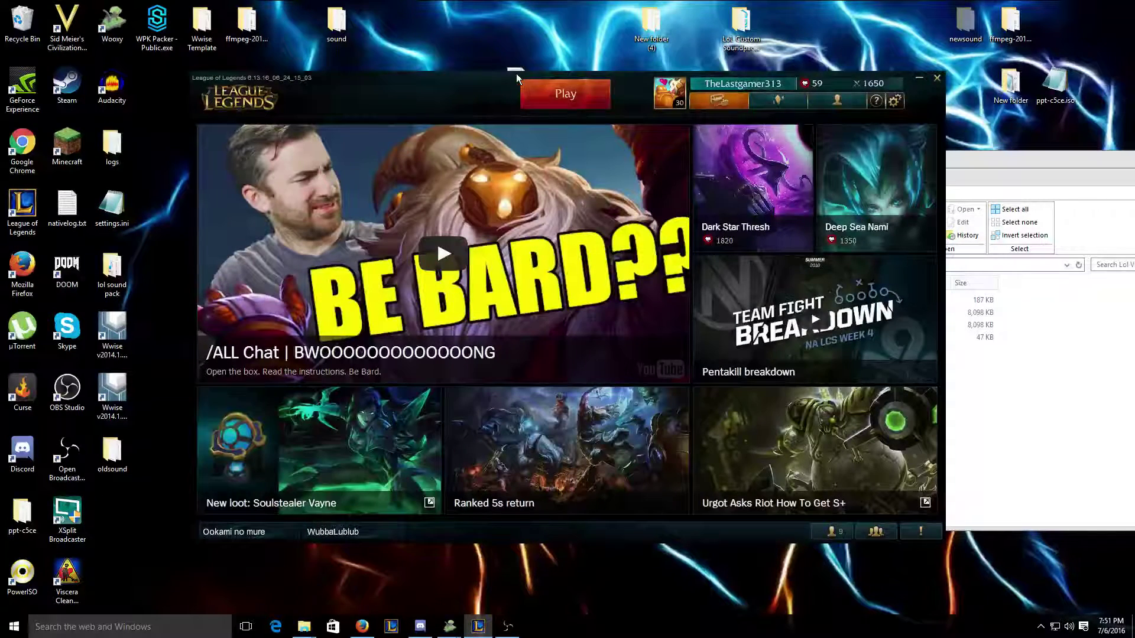
Step: Create a custom game lobby on Summoner's Rift and dismiss the server loading notice
{"action": "left_click", "coordinate": [565, 93]}
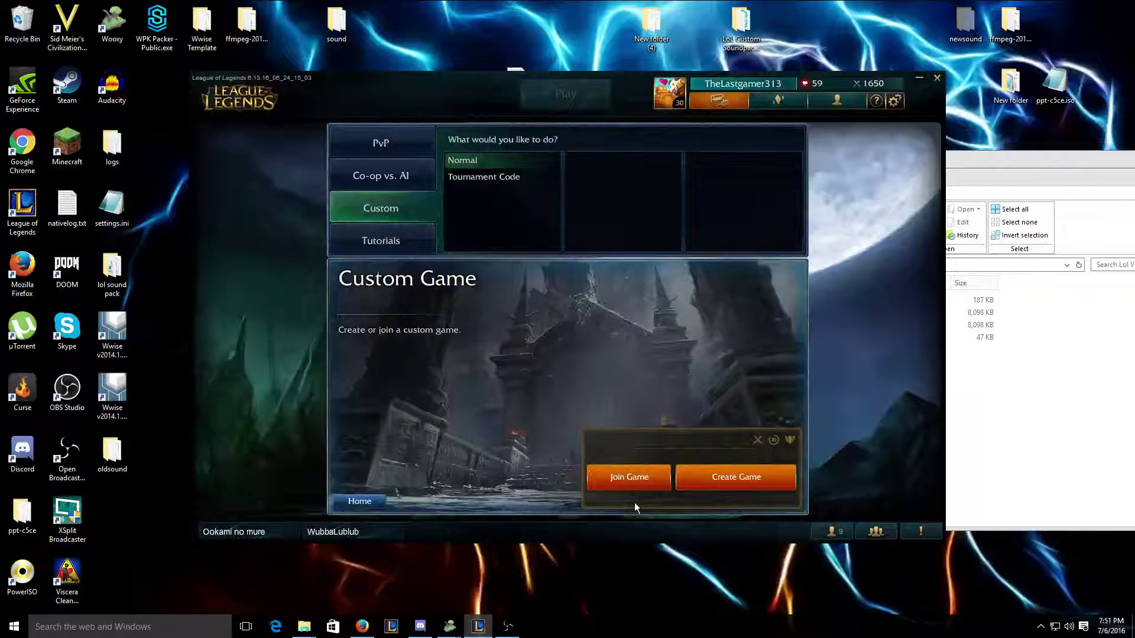
{"action": "left_click", "coordinate": [676, 481]}
{"action": "left_click", "coordinate": [566, 501]}
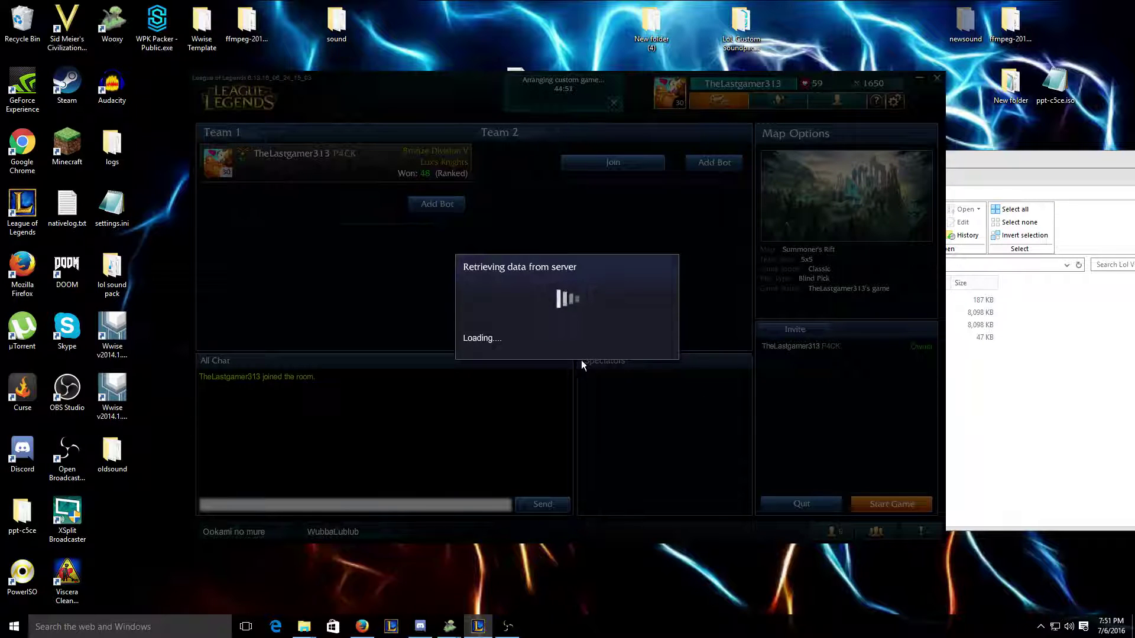
{"action": "left_click", "coordinate": [544, 355]}
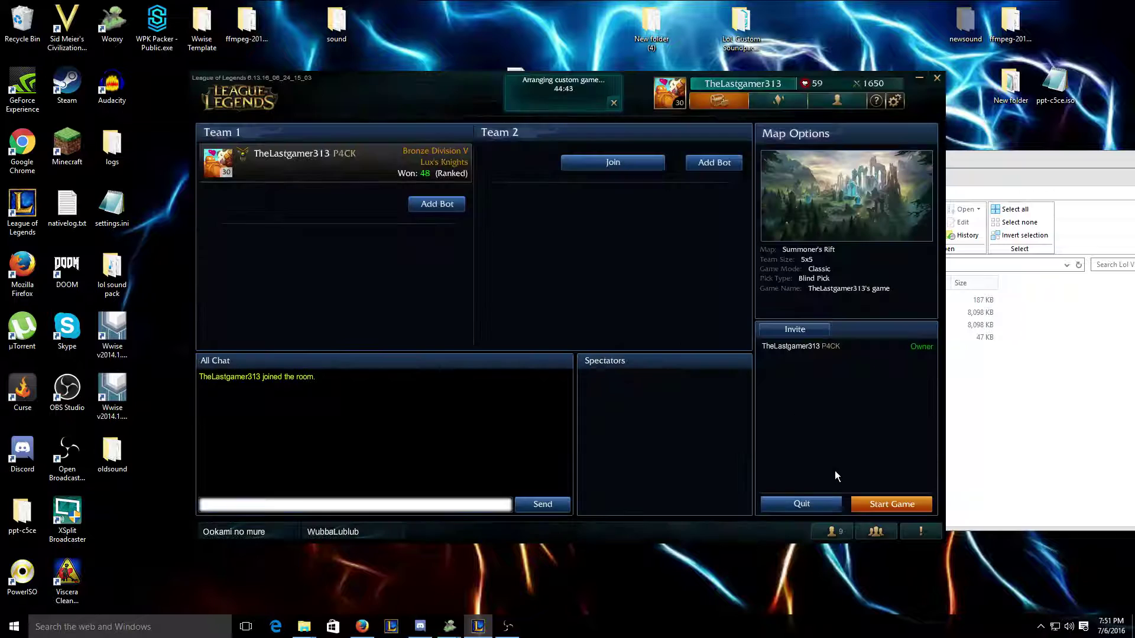
Step: Start the custom game without IP/XP rewards and lock in Malphite
{"action": "left_click", "coordinate": [869, 508]}
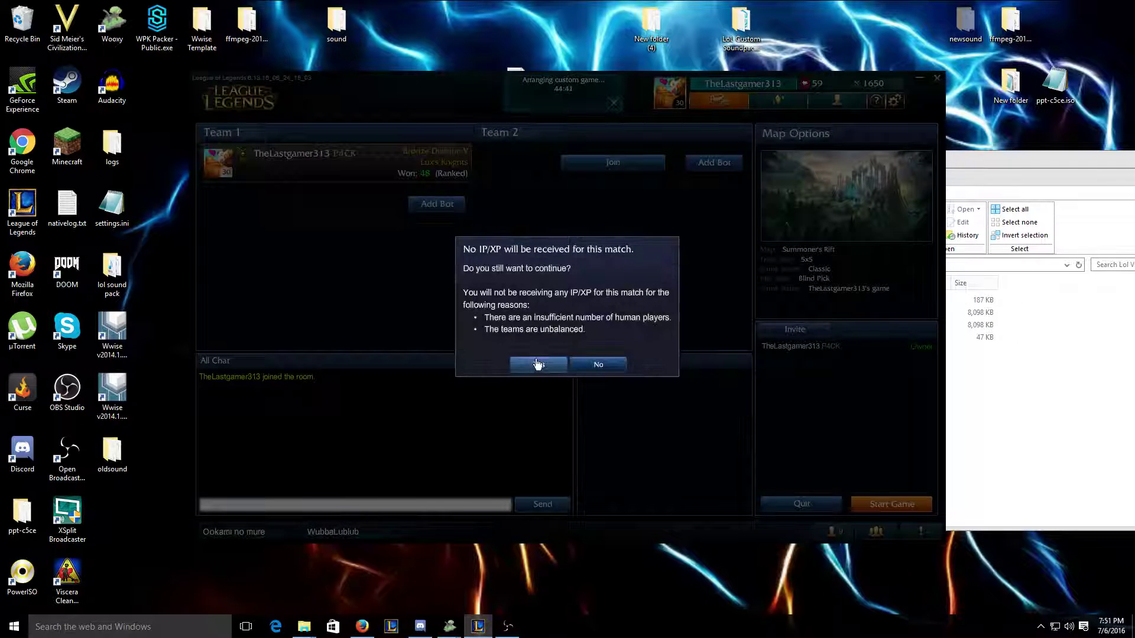
{"action": "left_click", "coordinate": [537, 364]}
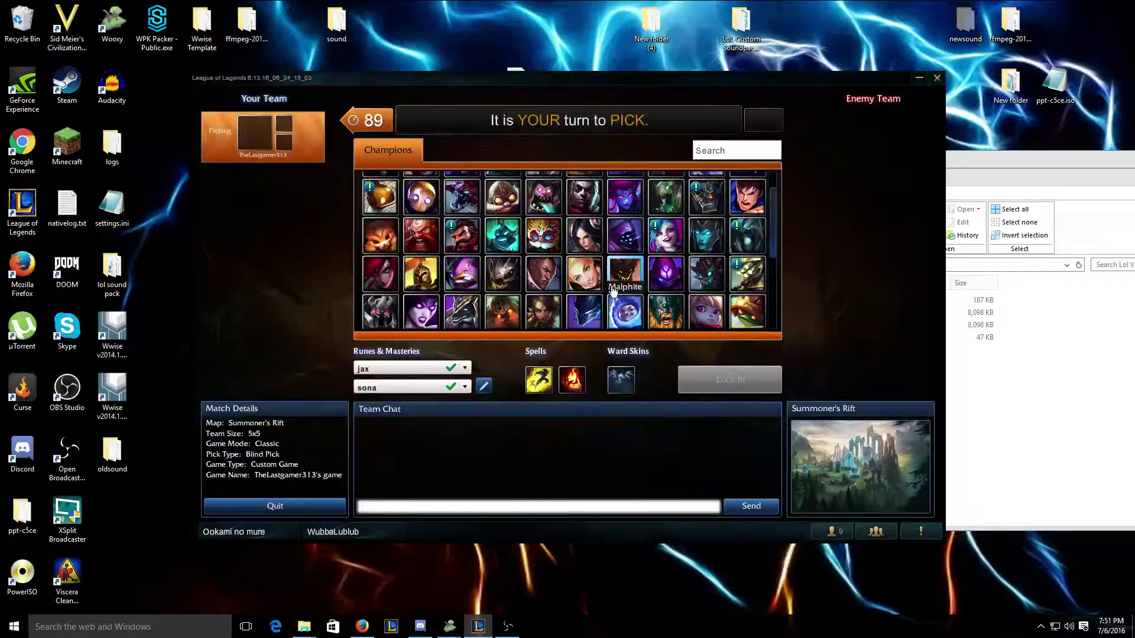
{"action": "left_click", "coordinate": [613, 291]}
{"action": "left_click", "coordinate": [717, 382]}
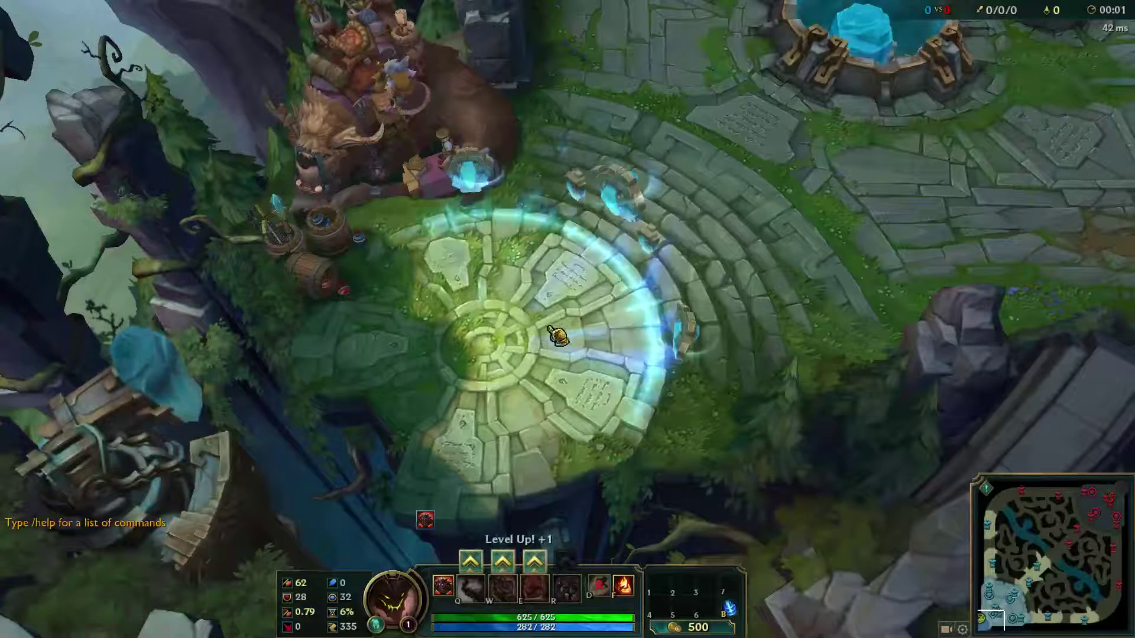
Step: Set in-game Sound volumes to Music 0, Voice and Sound FX 30, Ambience 22, Pings 20, Master 92
{"action": "key", "text": "Escape"}
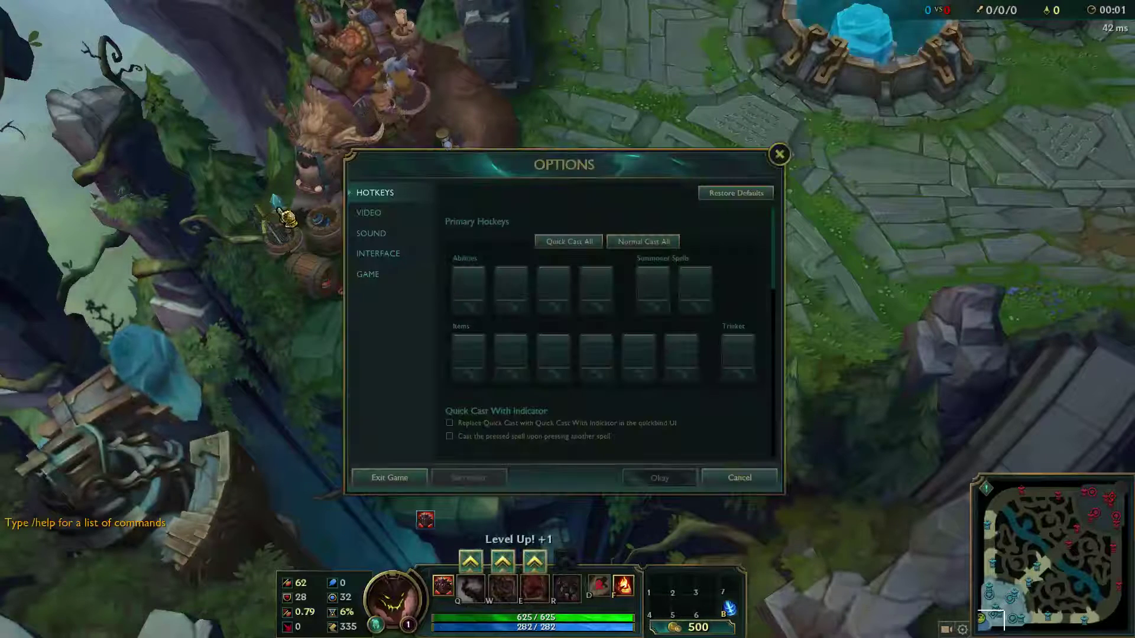
{"action": "left_click", "coordinate": [390, 230]}
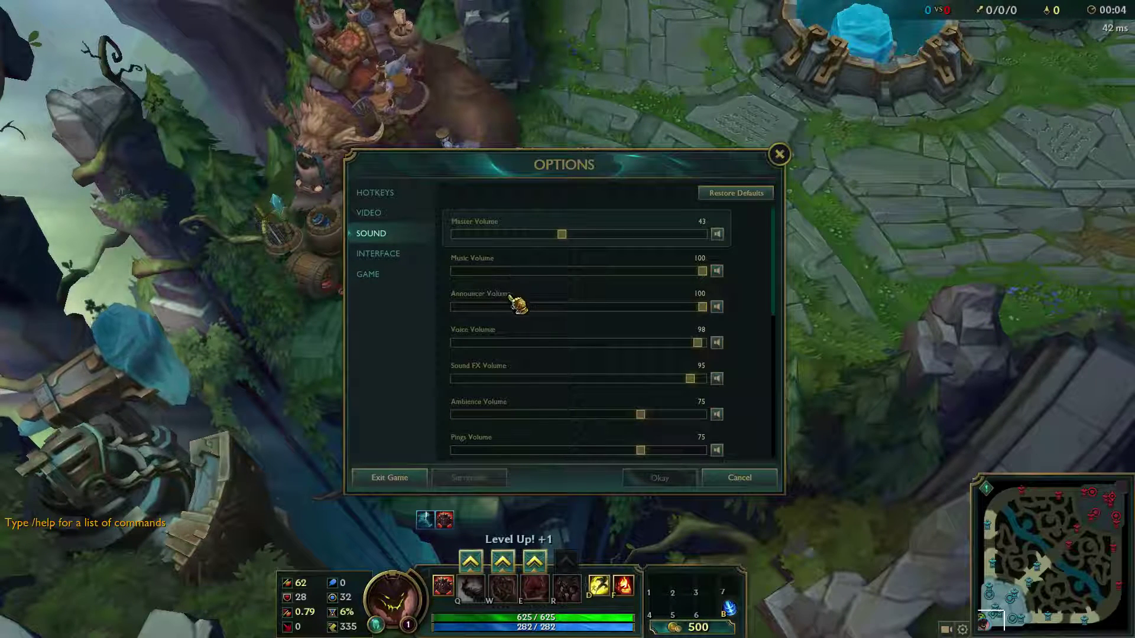
{"action": "left_click_drag", "start_coordinate": [704, 272], "coordinate": [286, 300]}
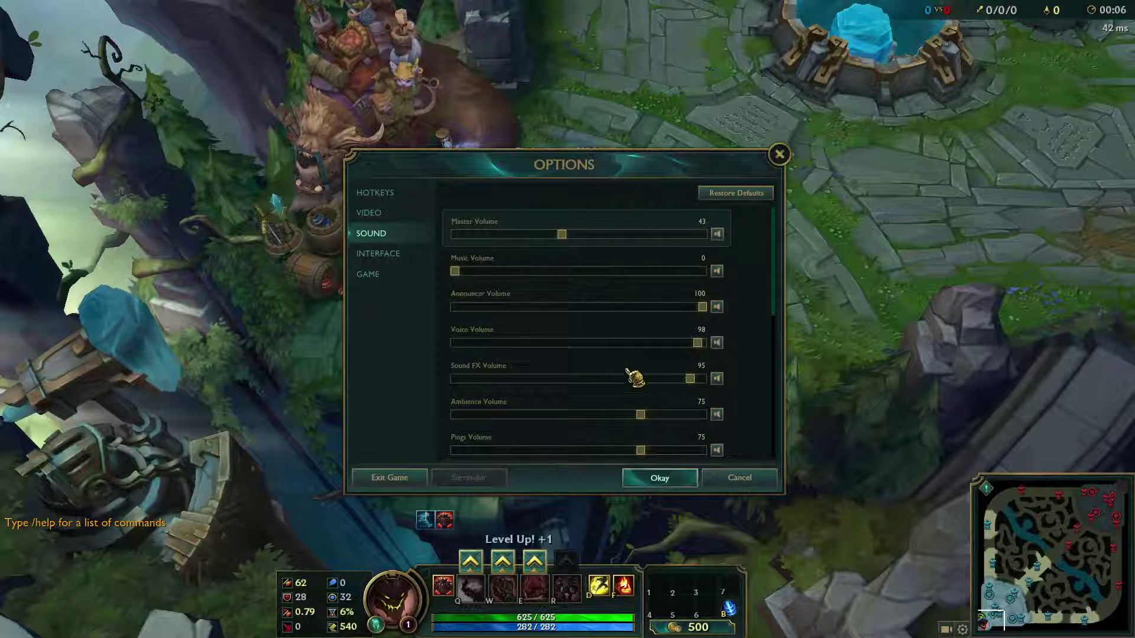
{"action": "left_click", "coordinate": [701, 342]}
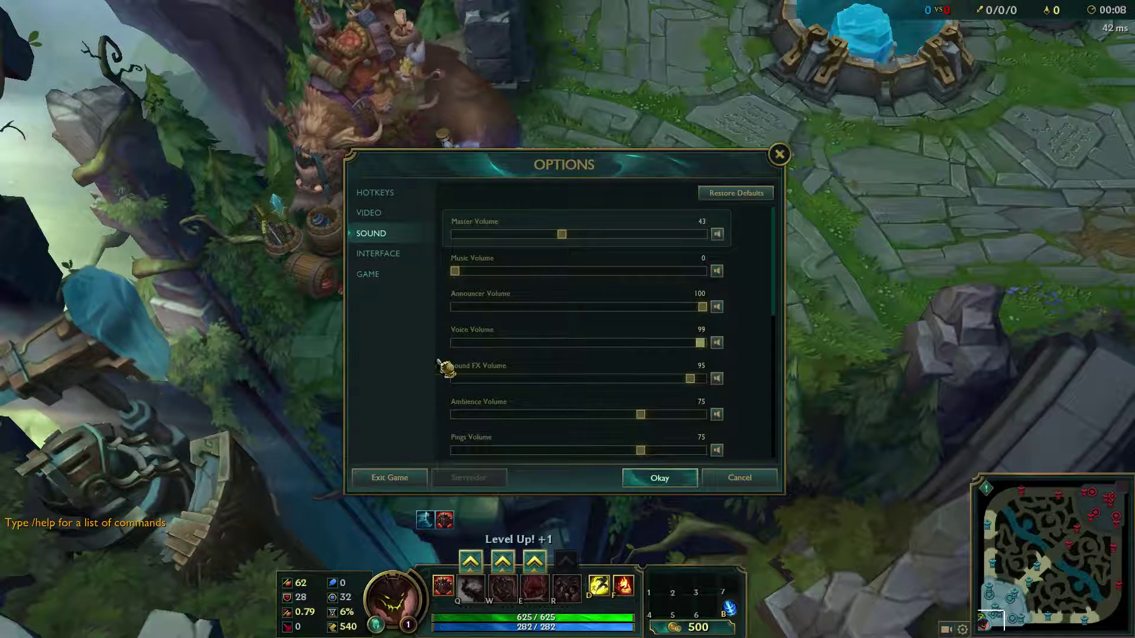
{"action": "left_click_drag", "start_coordinate": [450, 342], "coordinate": [529, 344]}
{"action": "left_click", "coordinate": [529, 378]}
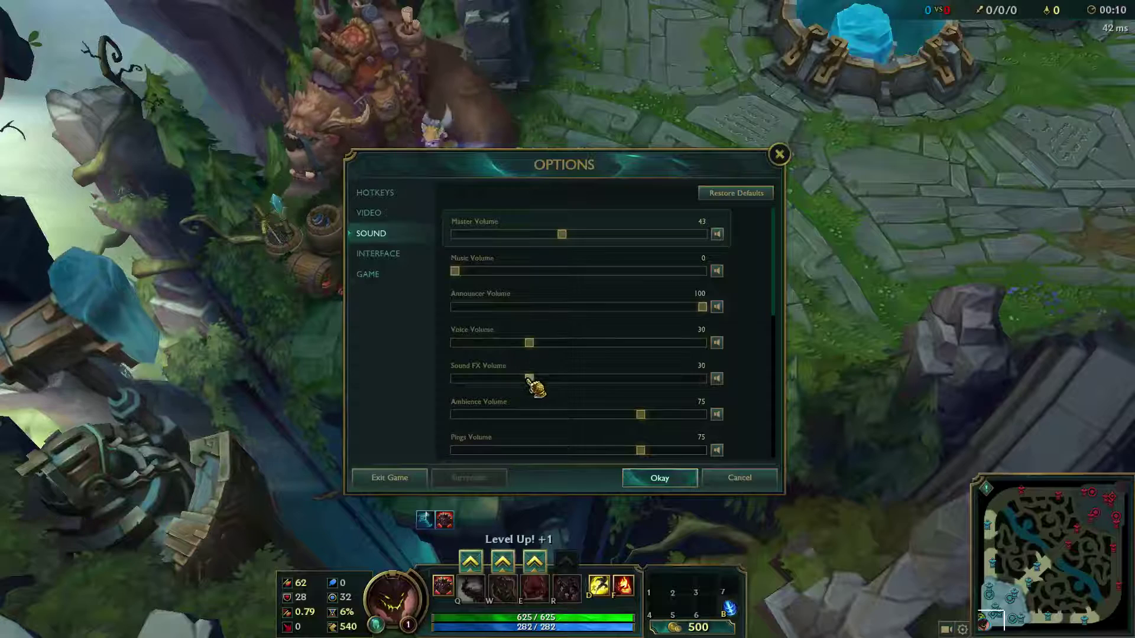
{"action": "left_click", "coordinate": [509, 414]}
{"action": "left_click", "coordinate": [505, 449]}
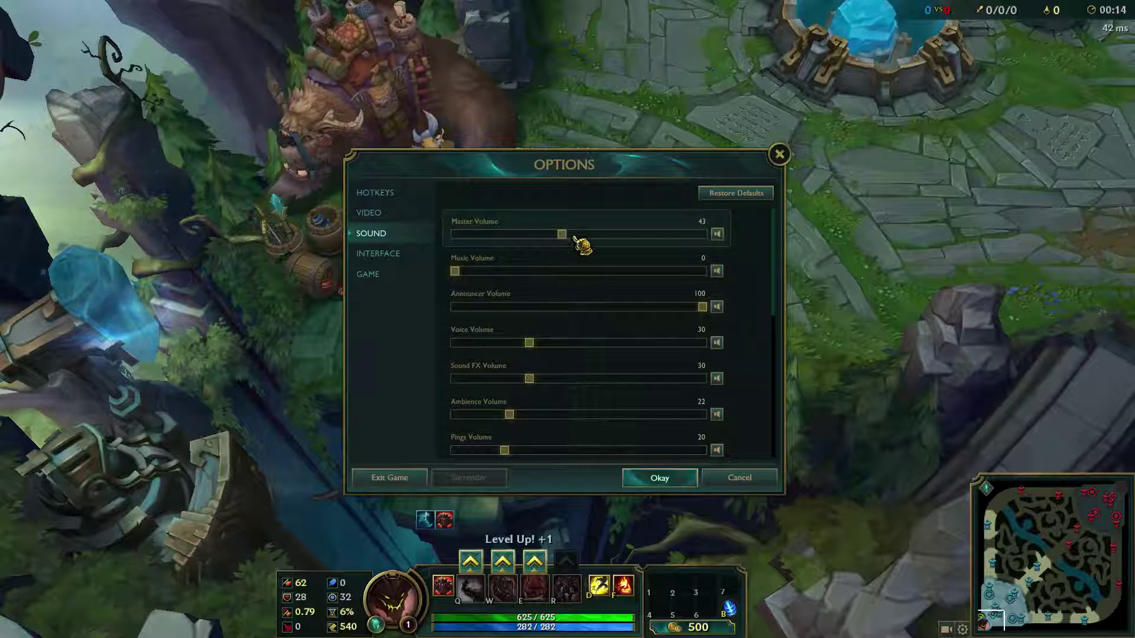
{"action": "left_click", "coordinate": [683, 234]}
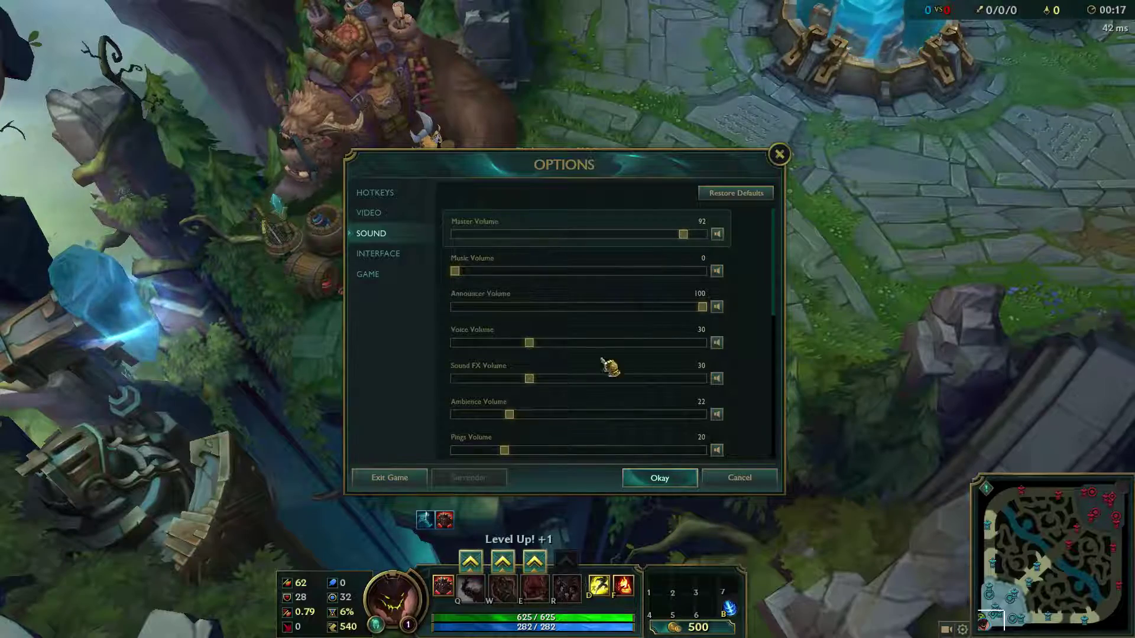
Step: Apply the sound settings and walk Malphite out of the fountain until the welcome announcement plays
{"action": "left_click", "coordinate": [650, 480]}
{"action": "right_click", "coordinate": [709, 272]}
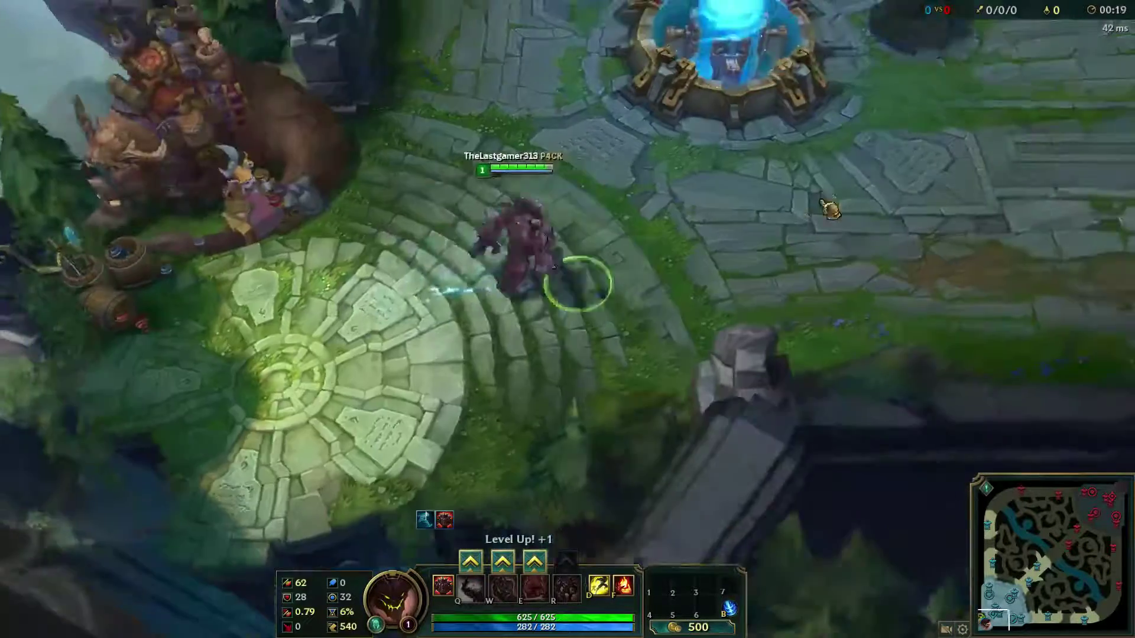
{"action": "right_click", "coordinate": [830, 209]}
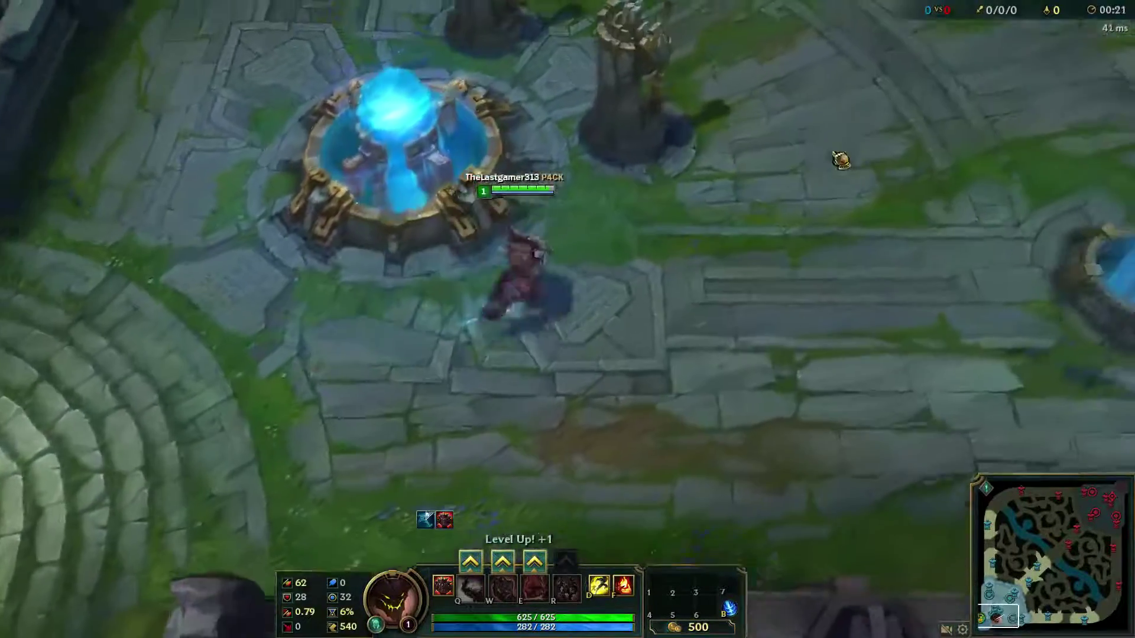
{"action": "right_click", "coordinate": [755, 139]}
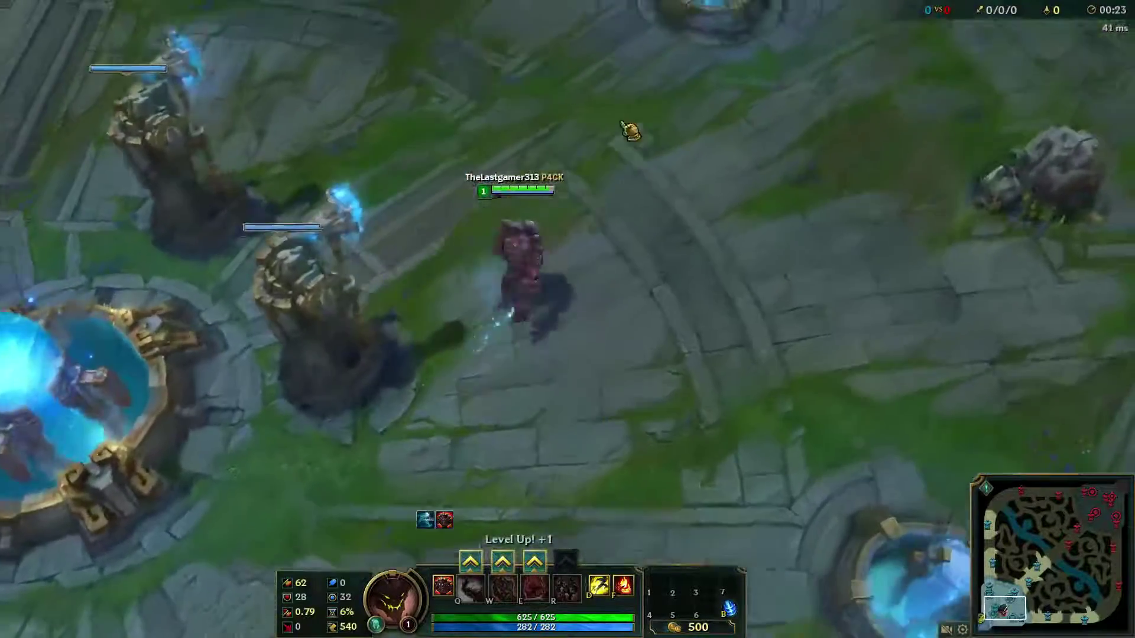
{"action": "right_click", "coordinate": [629, 132]}
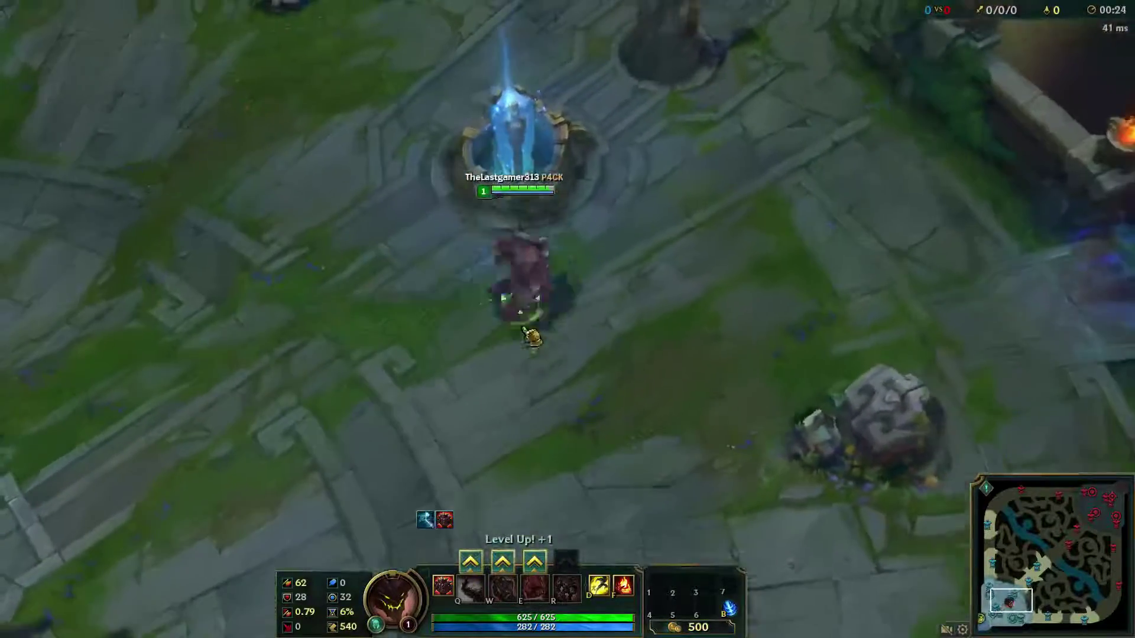
{"action": "right_click", "coordinate": [530, 336]}
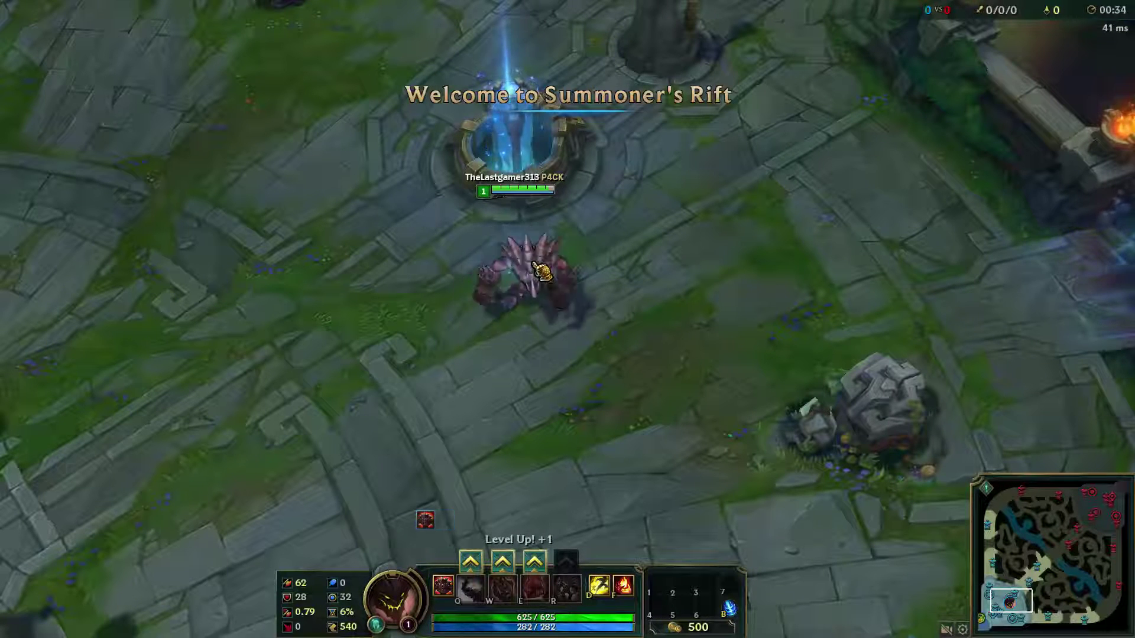
{"action": "right_click", "coordinate": [554, 263]}
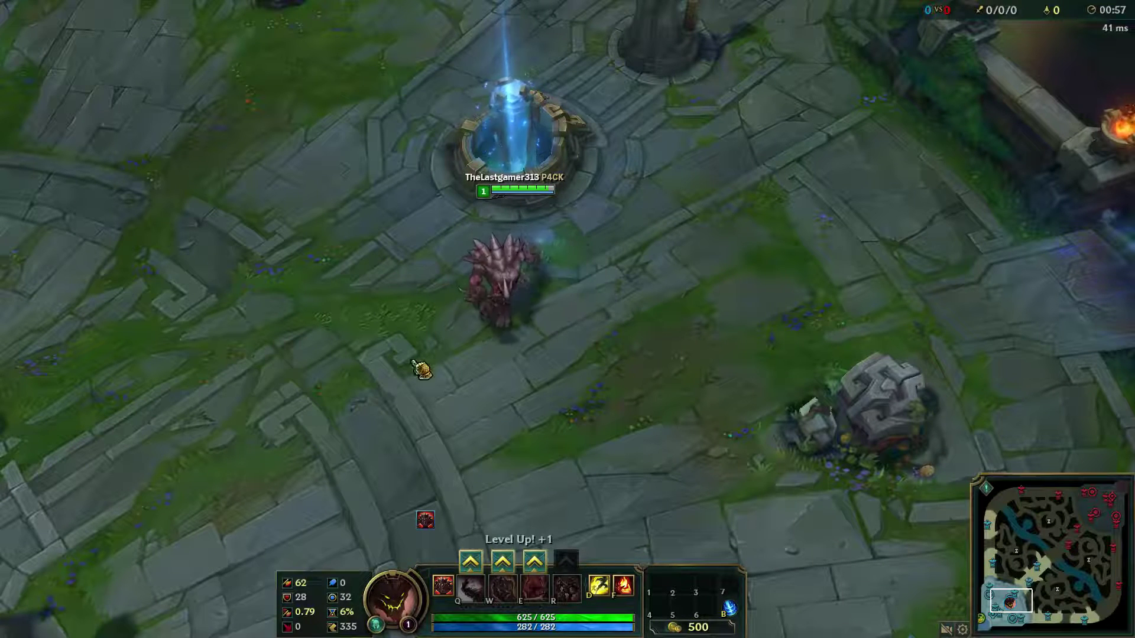
Step: Leave the custom match via Exit Game in the in-game Options menu
{"action": "key", "text": "Escape"}
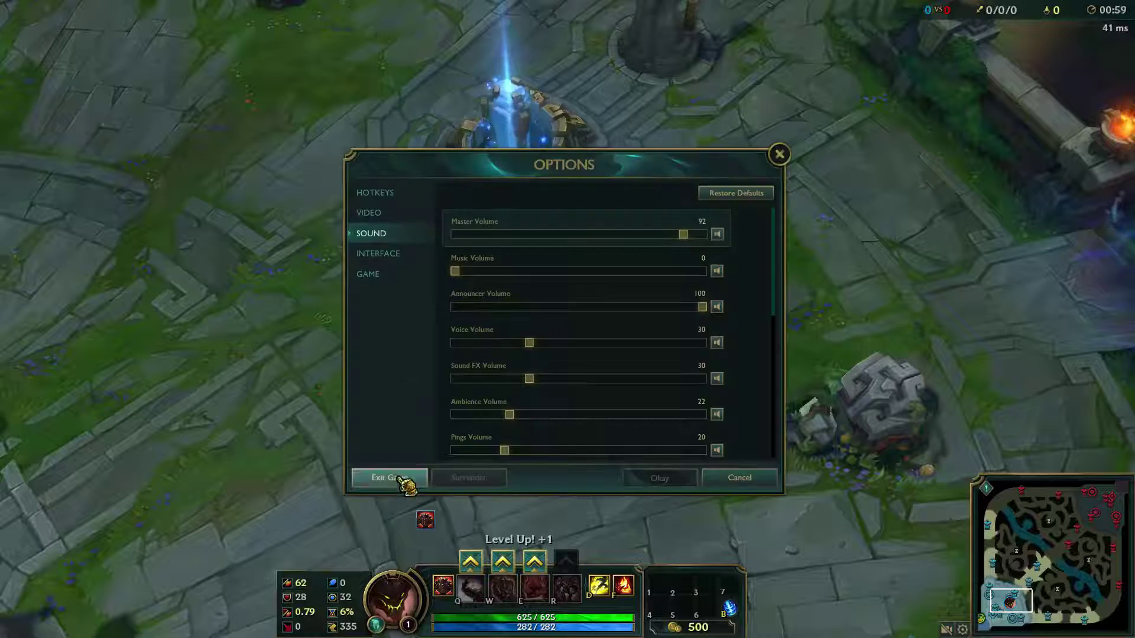
{"action": "left_click", "coordinate": [393, 477]}
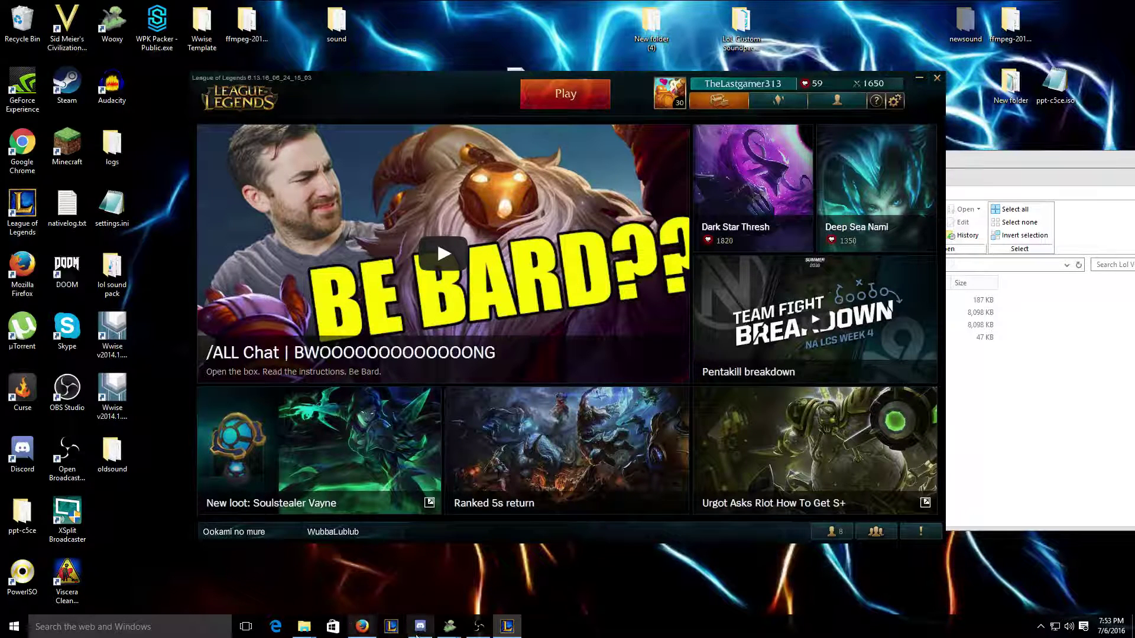
Step: Bring the still-recording OBS window in front of the League client
{"action": "left_click", "coordinate": [478, 626]}
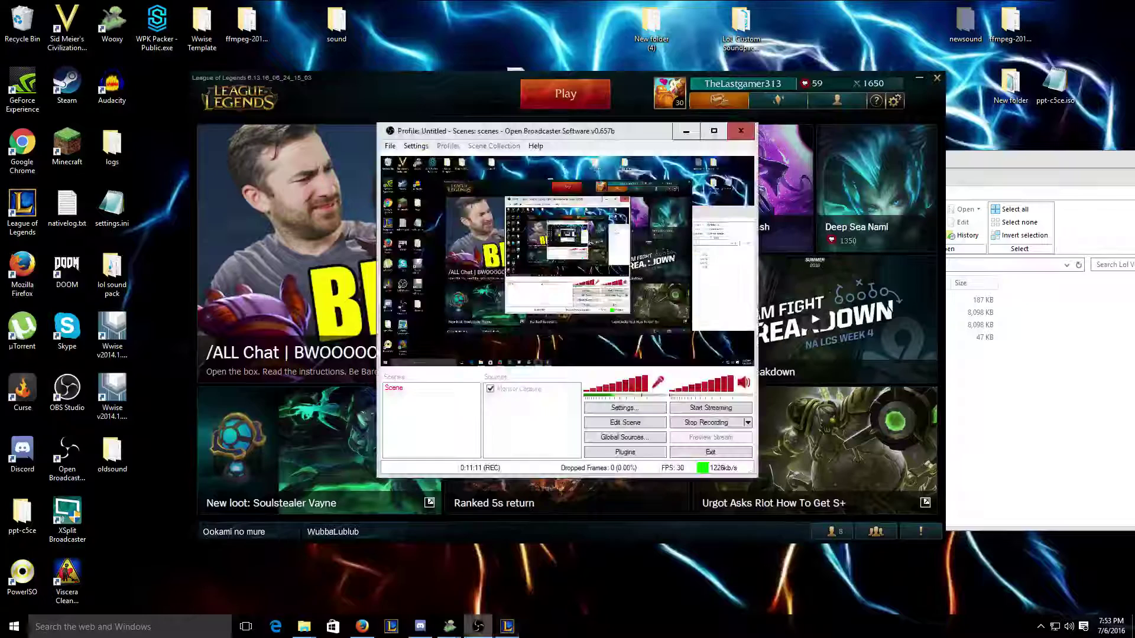